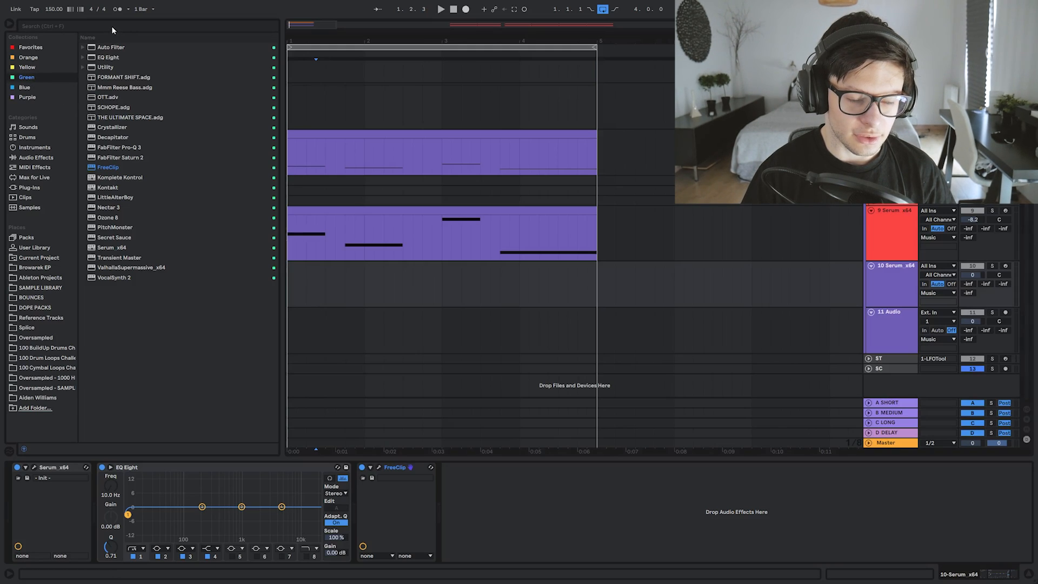
# - Load EQ Eight and Transient Master at the end of the track 10 Serum device chain
pyautogui.click(316, 286)
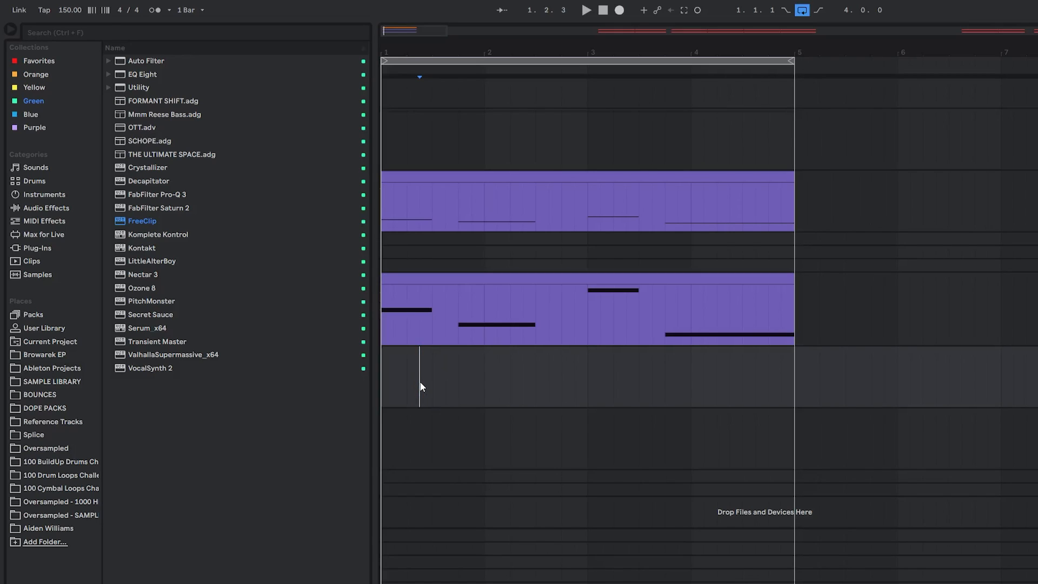
pyautogui.write('EQ Eight')
pyautogui.press('Return')
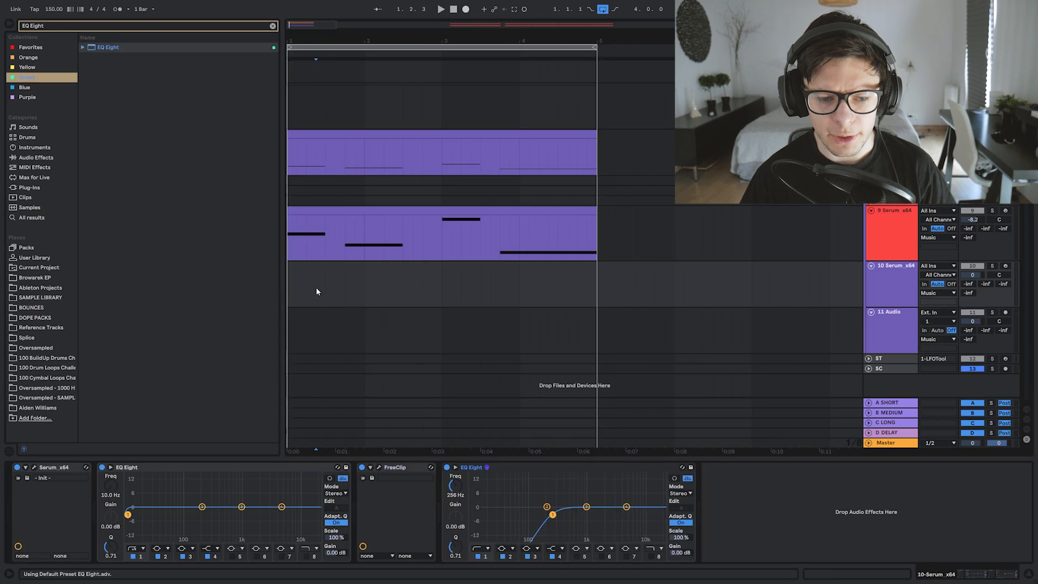
pyautogui.hotkey('ctrl', 'f')
pyautogui.write('Transient Master')
pyautogui.press('Return')
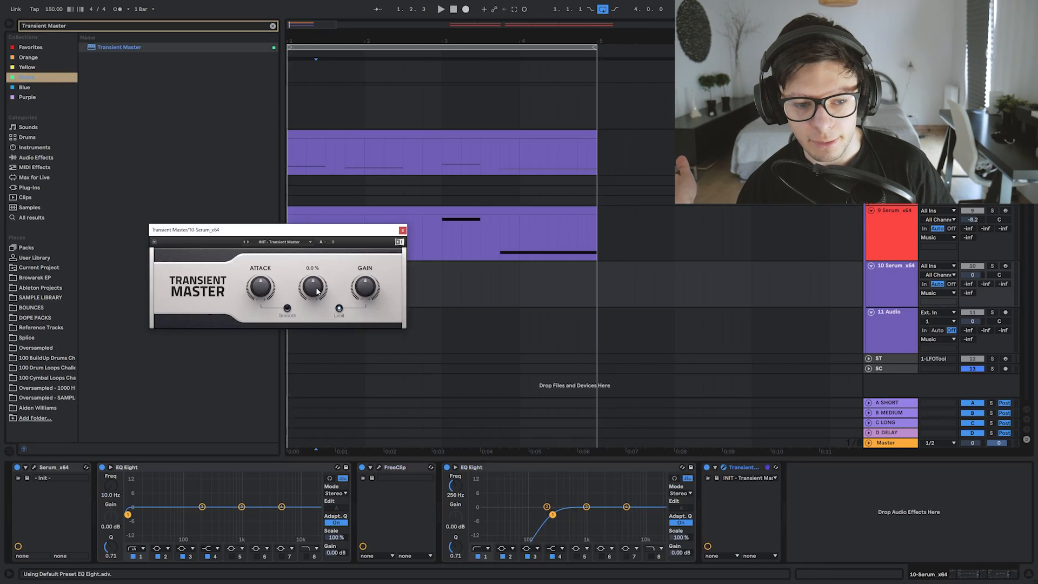
# - Close the Transient Master window and load another FreeClip at the end of the same device chain
pyautogui.click(401, 230)
pyautogui.click(403, 287)
pyautogui.click(35, 26)
pyautogui.write('FreeClip')
pyautogui.press('Return')
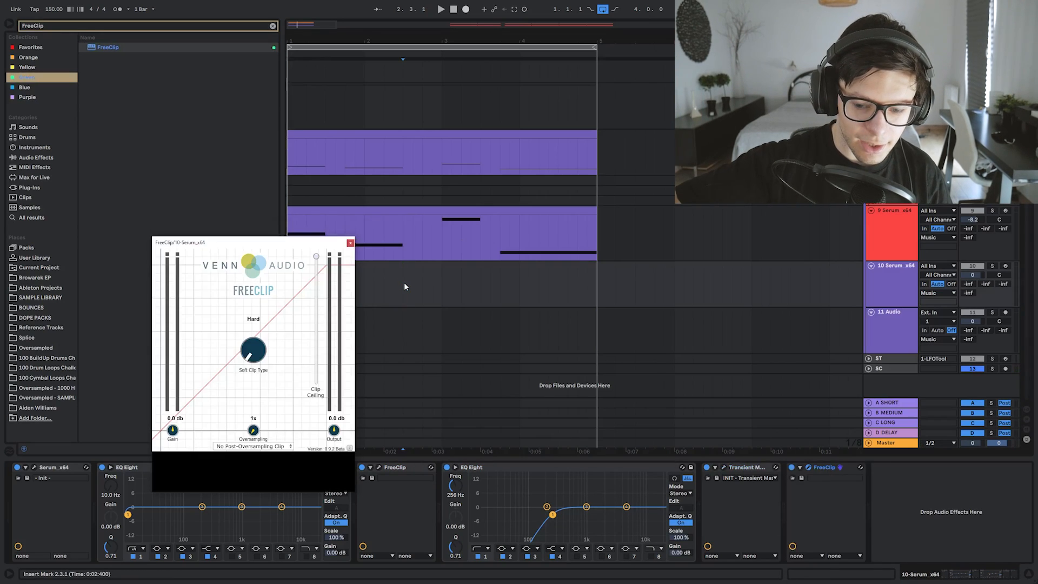
# - Delete the newly added EQ Eight, Transient Master and FreeClip devices, and clear the browser search
pyautogui.click(824, 466)
pyautogui.keyDown('shift'); pyautogui.click(471, 467); pyautogui.keyUp('shift')
pyautogui.press('Delete')
pyautogui.click(403, 327)
pyautogui.click(391, 284)
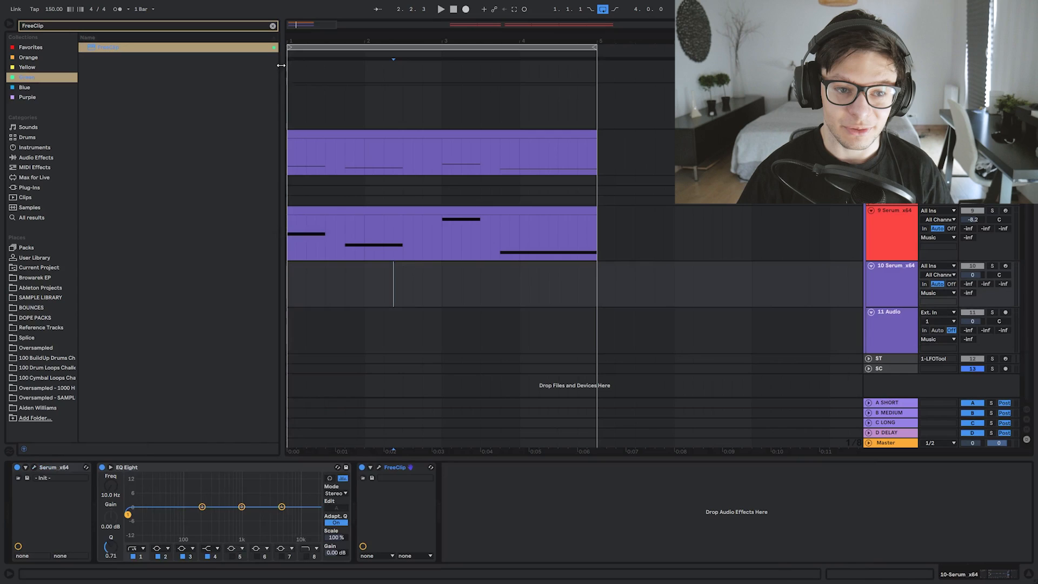
pyautogui.click(273, 26)
# - Open track 9's four-note MIDI clip in an enlarged piano roll and play it from the first note
pyautogui.doubleClick(389, 212)
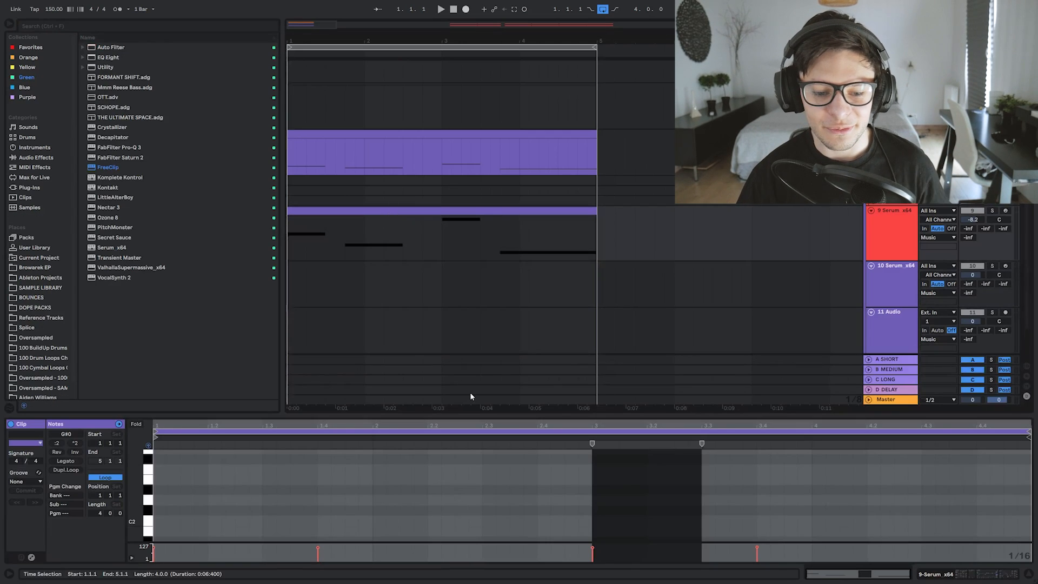
pyautogui.moveTo(471, 414); pyautogui.dragTo(391, 69)
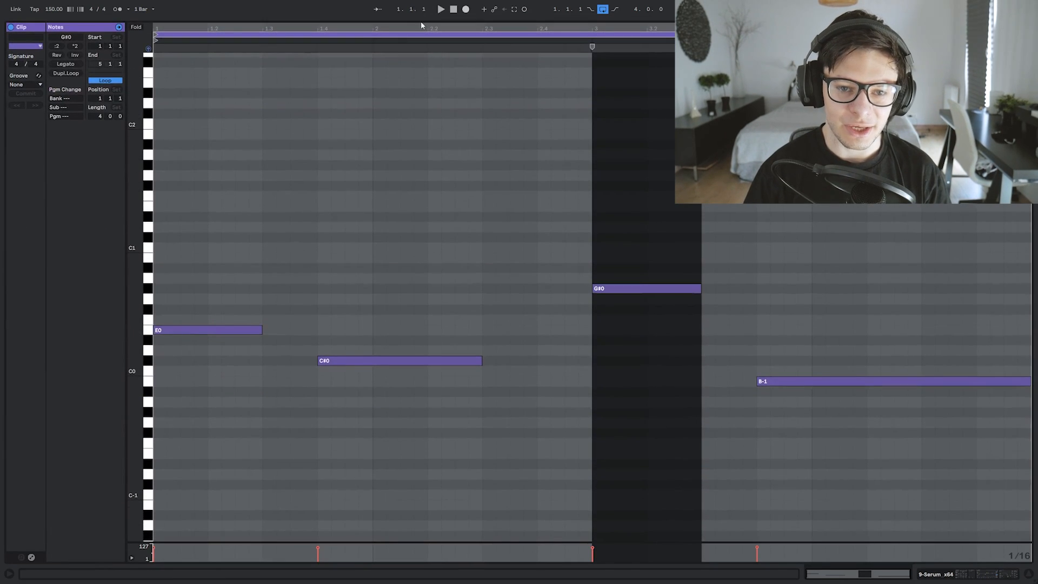
pyautogui.moveTo(420, 2); pyautogui.dragTo(420, 0)
pyautogui.click(301, 225)
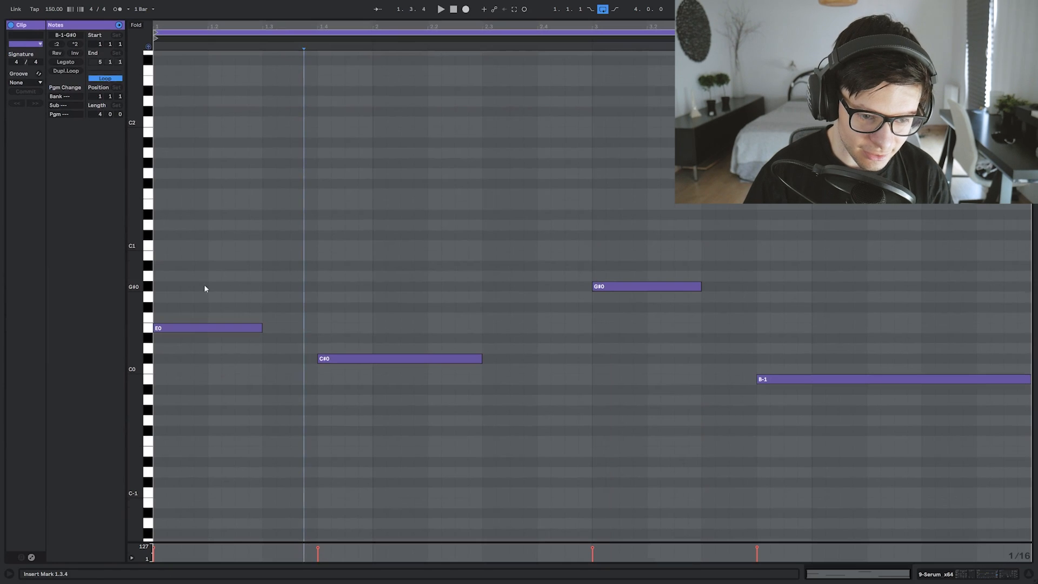
pyautogui.click(190, 328)
pyautogui.press('space')
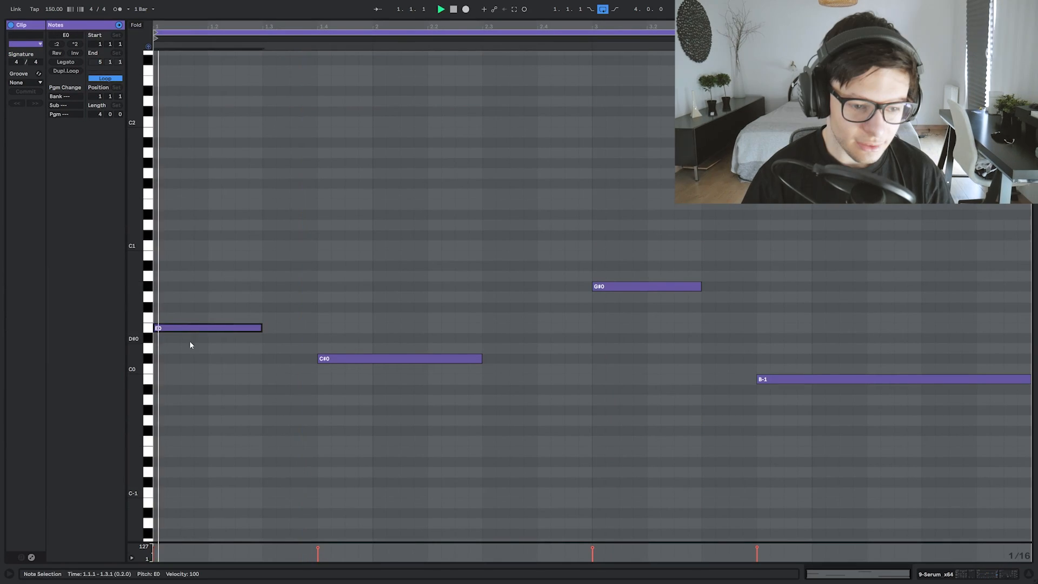
pyautogui.press('space')
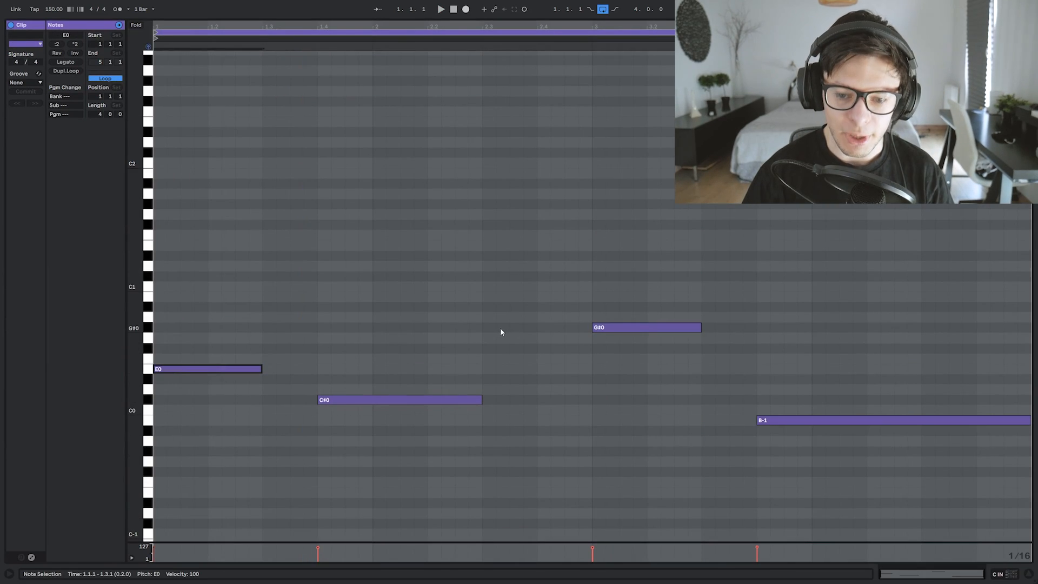
# - Raise the four notes two octaves to E2, C#2, G#2 and B1, and stack thirds into five-note chords topped by F#3, D#3, A#3 and C#3
pyautogui.click(229, 439)
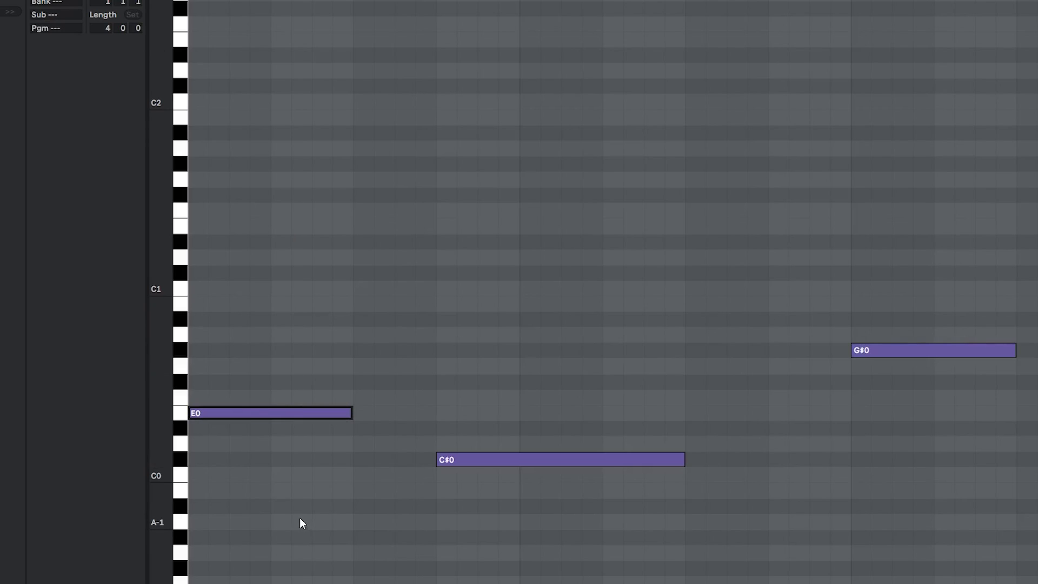
pyautogui.hotkey('ctrl', 'y')
pyautogui.hotkey('ctrl', 'y')
pyautogui.hotkey('ctrl', 'y')
pyautogui.hotkey('ctrl', 'y')
pyautogui.press('space')
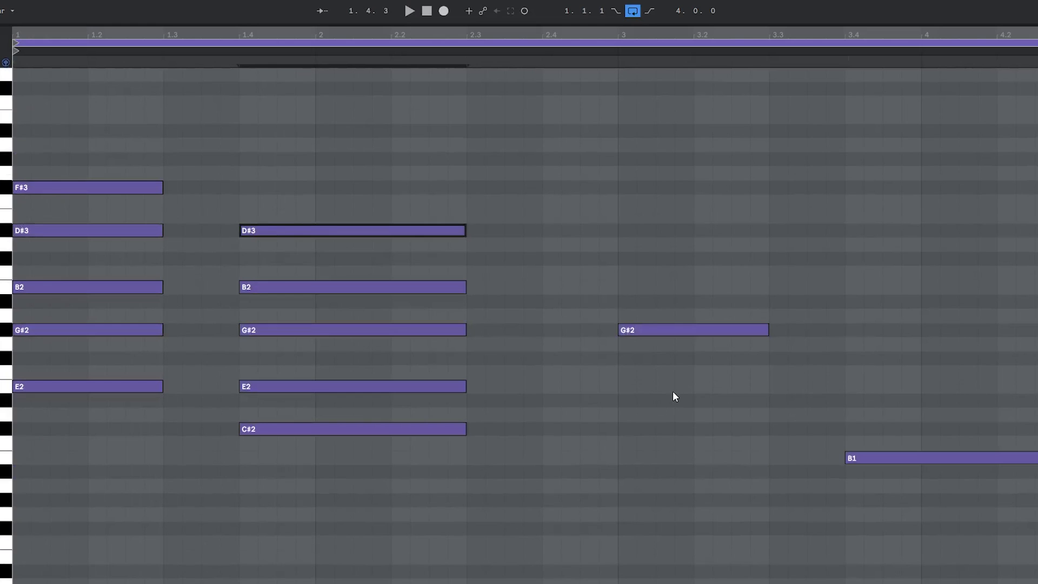
pyautogui.moveTo(674, 391); pyautogui.dragTo(723, 219)
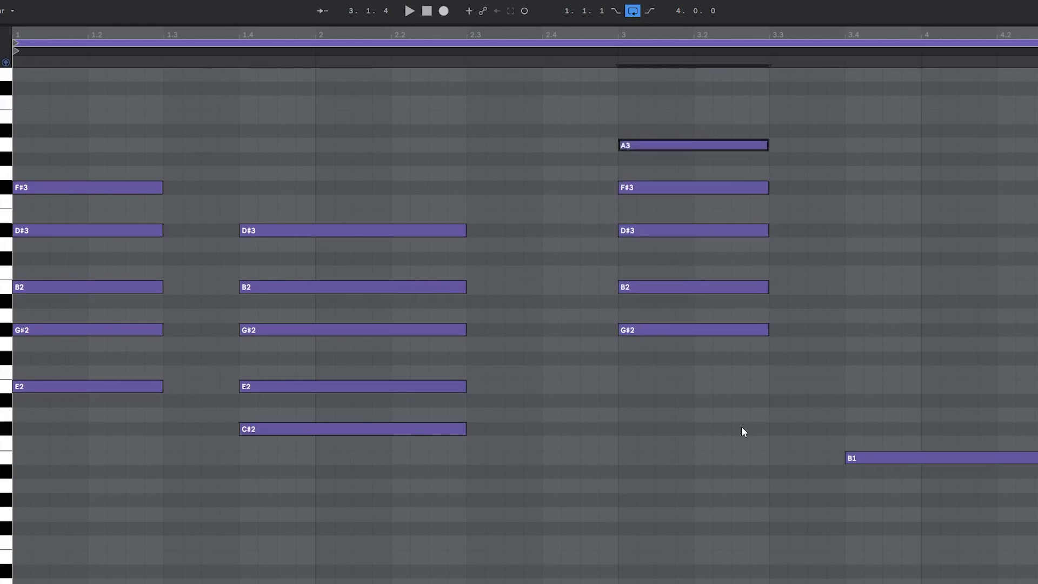
pyautogui.moveTo(906, 373); pyautogui.dragTo(919, 528)
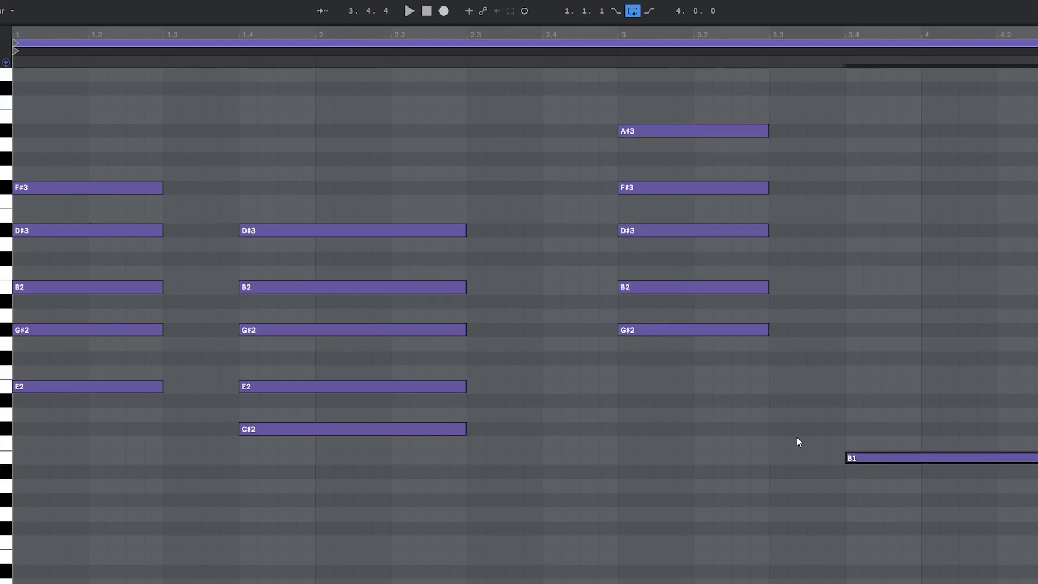
# - Raise the second chord's E2 and the last chord's D#2 an octave, lower the third chord's A#3 an octave, and play the progression
pyautogui.moveTo(523, 409); pyautogui.dragTo(457, 379)
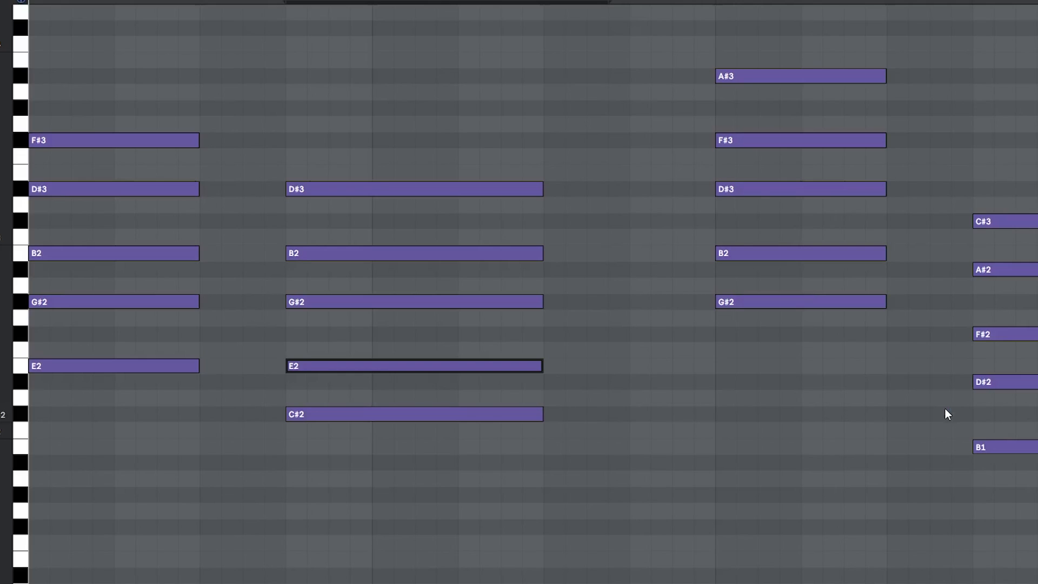
pyautogui.hotkey('shift', 'Up')
pyautogui.click(653, 375)
pyautogui.hotkey('shift', 'Up')
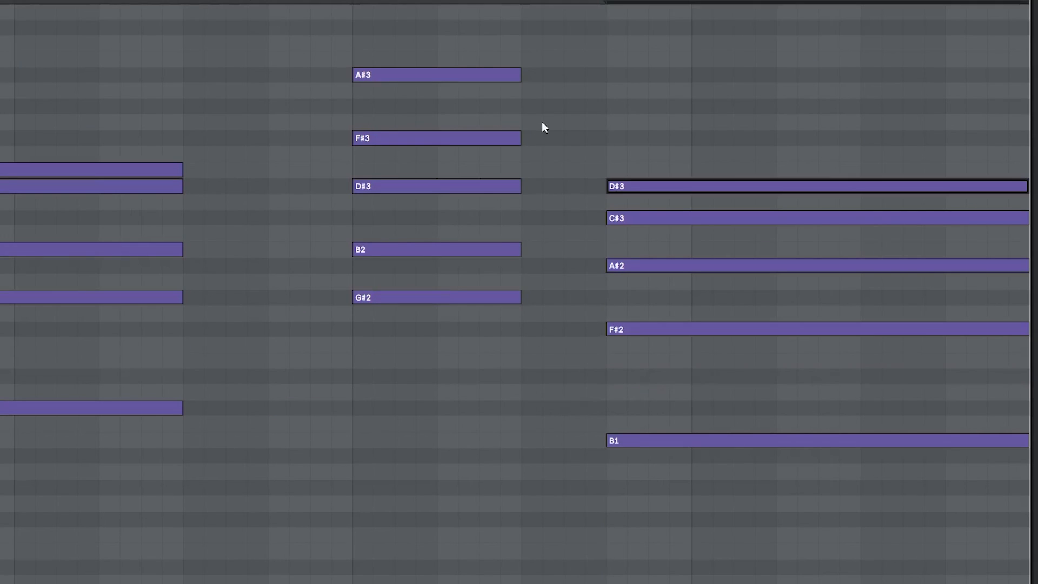
pyautogui.click(460, 74)
pyautogui.hotkey('shift', 'Down')
pyautogui.press('space')
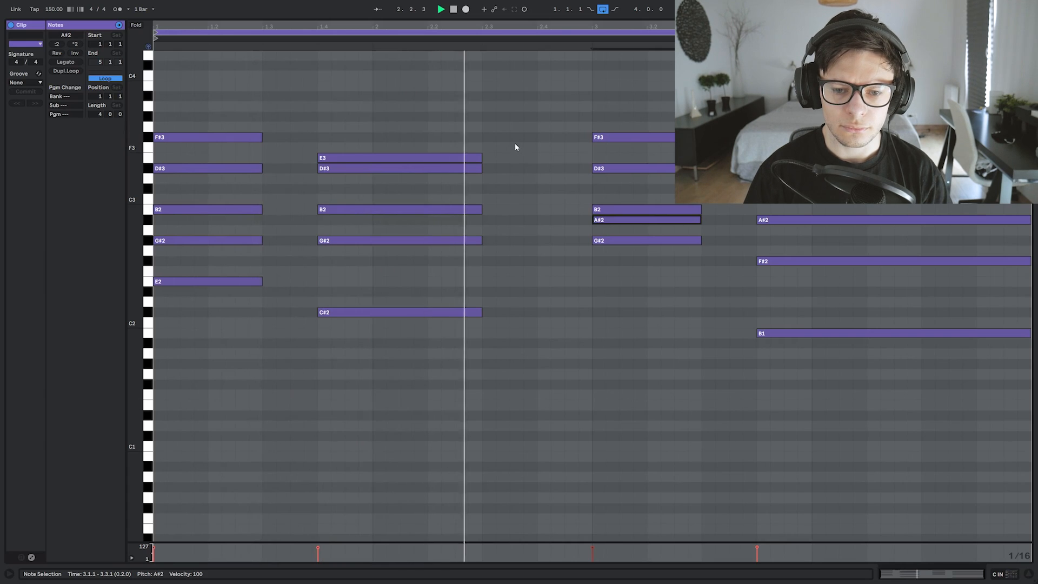
pyautogui.scroll(1, 520, 172)
pyautogui.scroll(1, 520, 172)
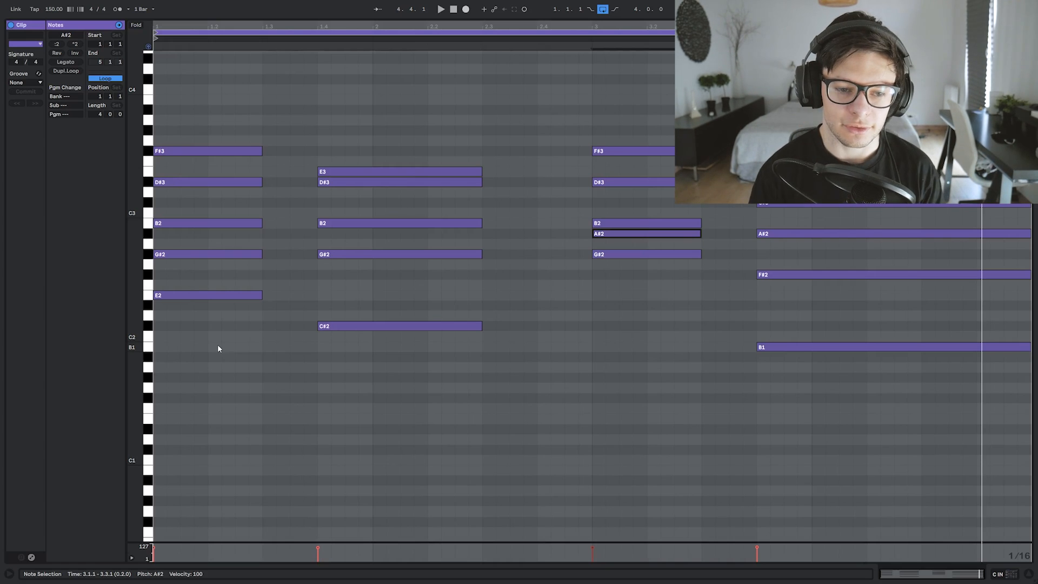
# - Double the lowest note of each chord one octave down, at E1, C#1, G#1 and B0, and play the progression
pyautogui.moveTo(385, 312); pyautogui.dragTo(413, 371)
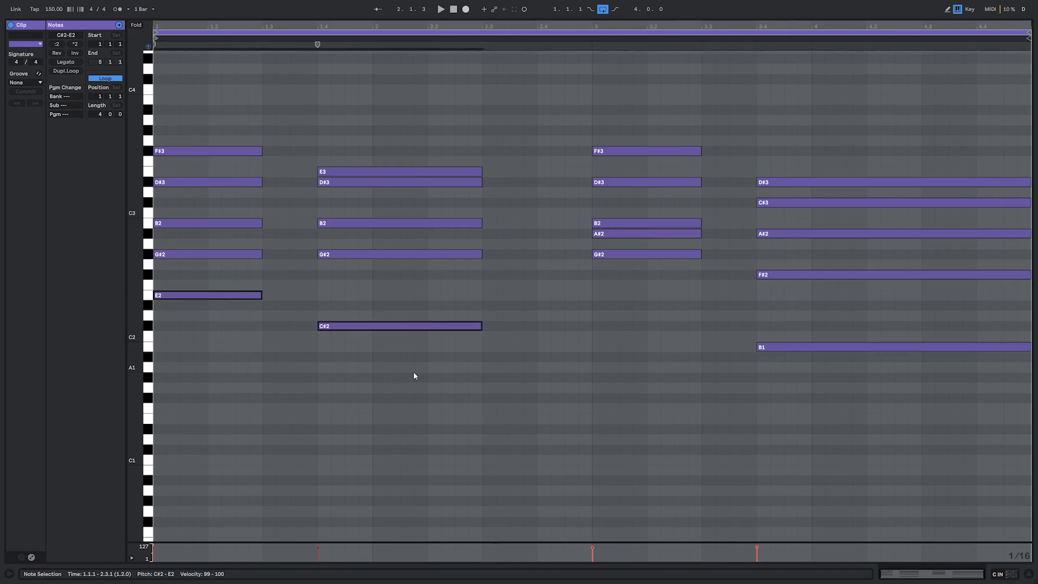
pyautogui.moveTo(688, 282); pyautogui.dragTo(661, 254)
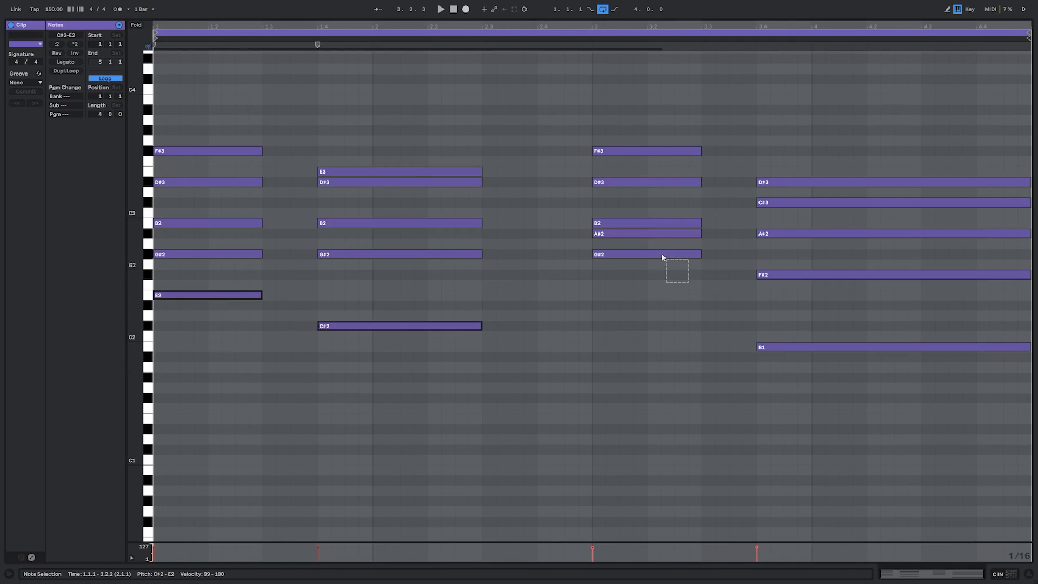
pyautogui.hotkey('shift', 'Down')
pyautogui.press('space')
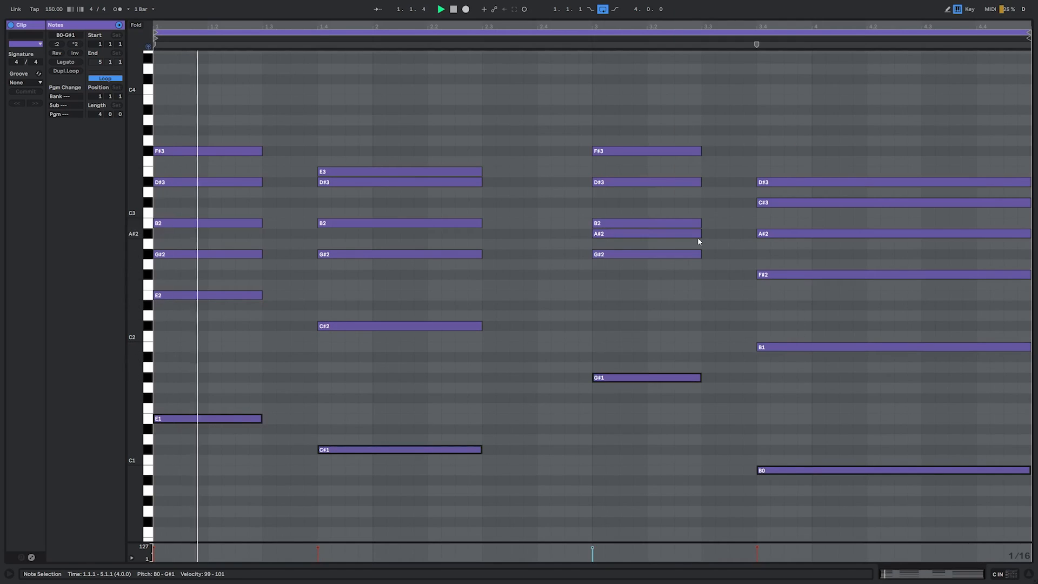
pyautogui.click(524, 361)
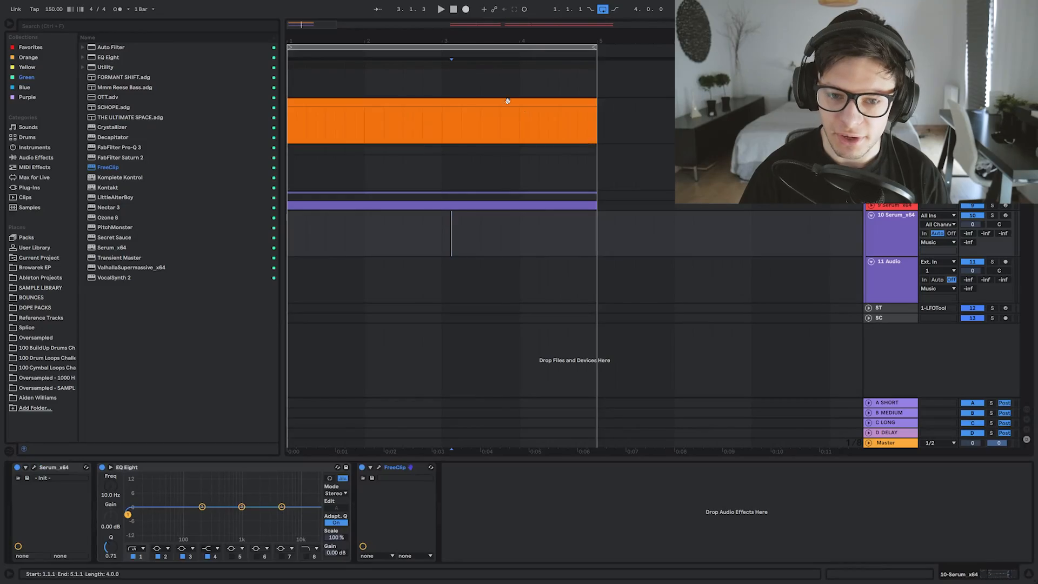
# - Load 1000_kick_071.wav and 1000_snare_036.wav from the Oversampled 1000 folder onto the drum rack's C1 and C#1 pads
pyautogui.click(495, 106)
pyautogui.moveTo(124, 161); pyautogui.dragTo(200, 544)
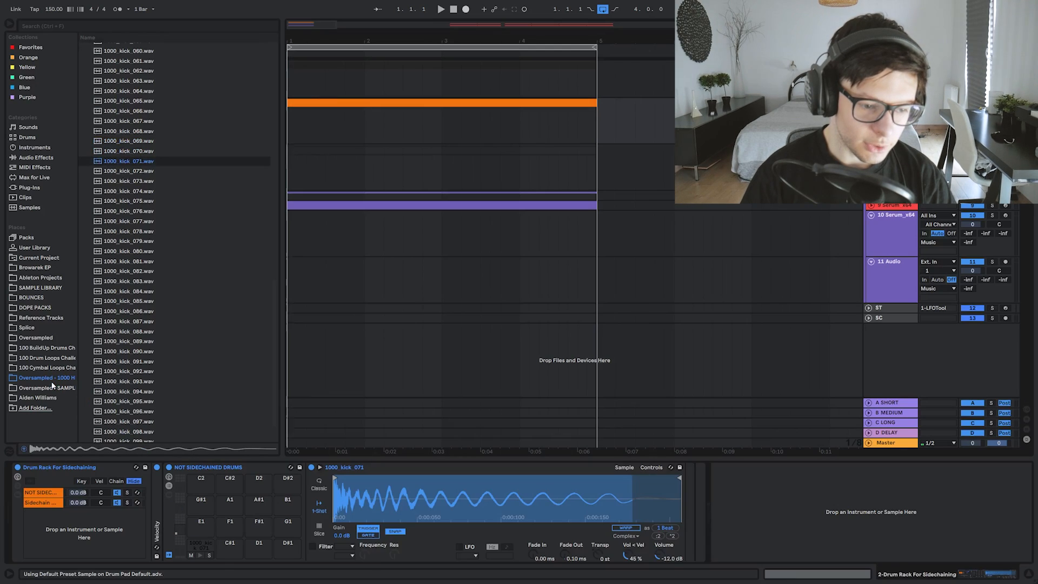
pyautogui.click(53, 378)
pyautogui.click(118, 107)
pyautogui.click(118, 107)
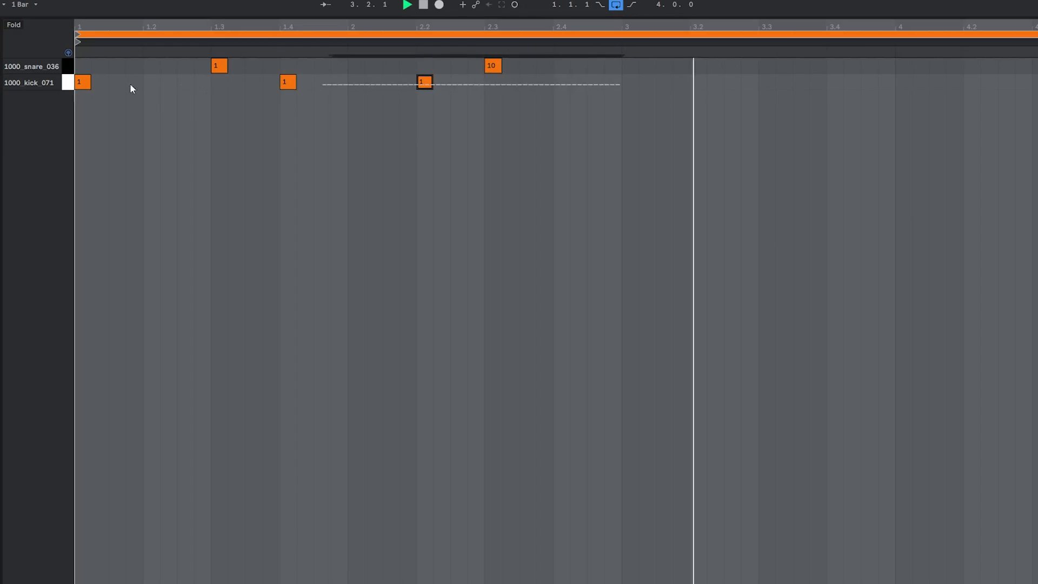
# - Place kicks at 1, 1.4 and 2.2 and snares at 1.3 and 2.3, and duplicate the two-bar pattern into bars 3 and 4
pyautogui.hotkey('ctrl', 'd')
pyautogui.hotkey('shift', 'Tab')
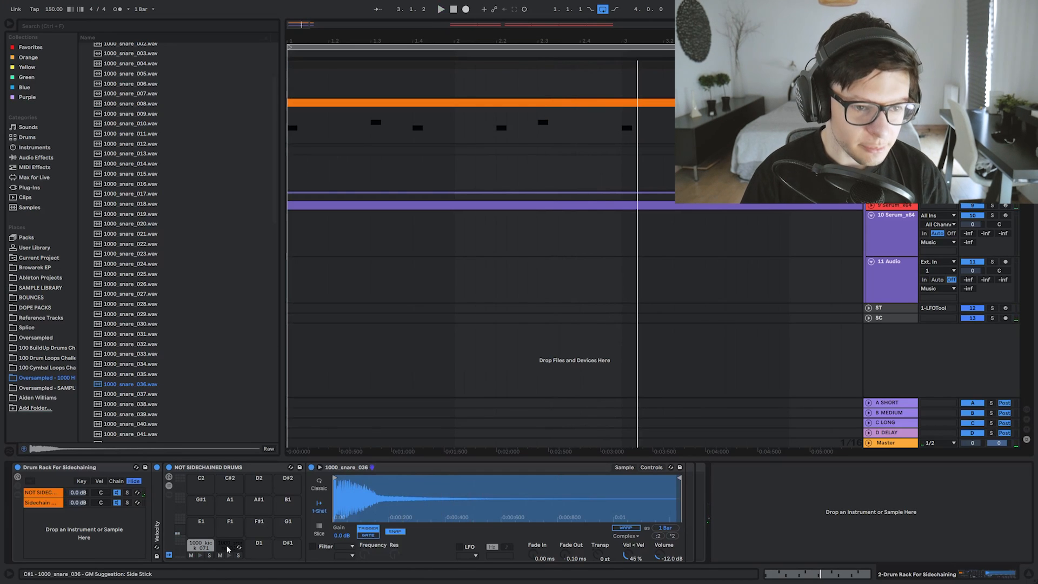
# - Add Transient Master to the snare pad's chain and reduce its attack to about -30%
pyautogui.hotkey('ctrl', 'f')
pyautogui.write('Transient Master')
pyautogui.press('Down')
pyautogui.press('Return')
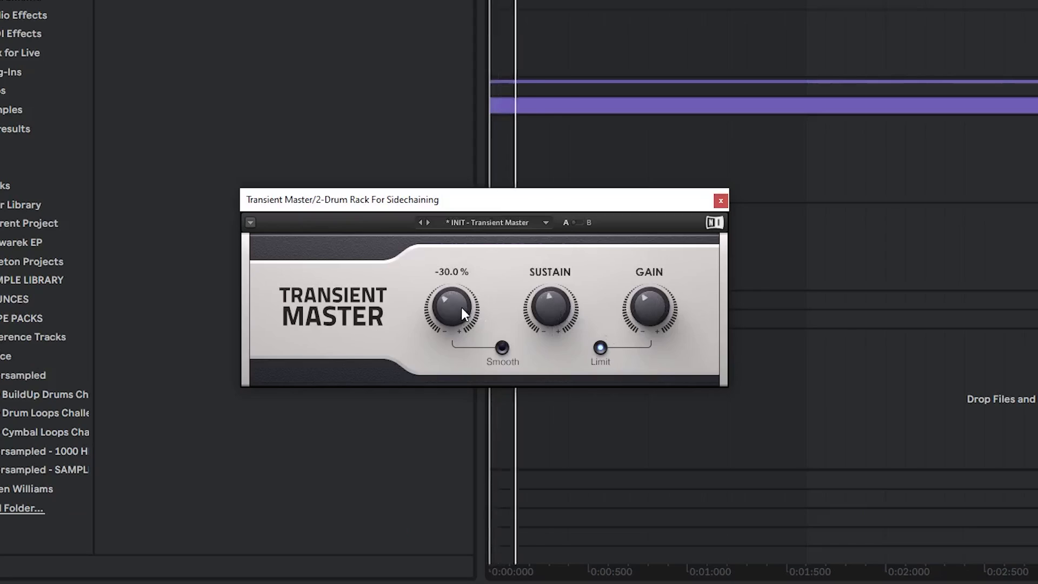
pyautogui.moveTo(272, 313); pyautogui.dragTo(271, 317)
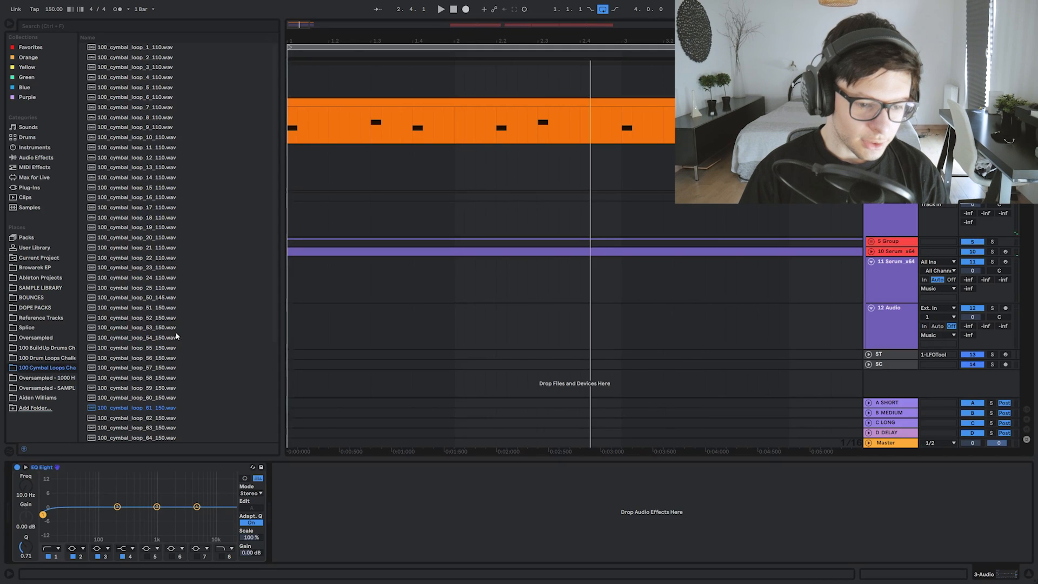
# - Place Oversampled_X_hihat_loop_09_145.wav from the PROJECT X hihat loops at the start of the audio track below the drum clip
pyautogui.scroll(-1, 212, 389)
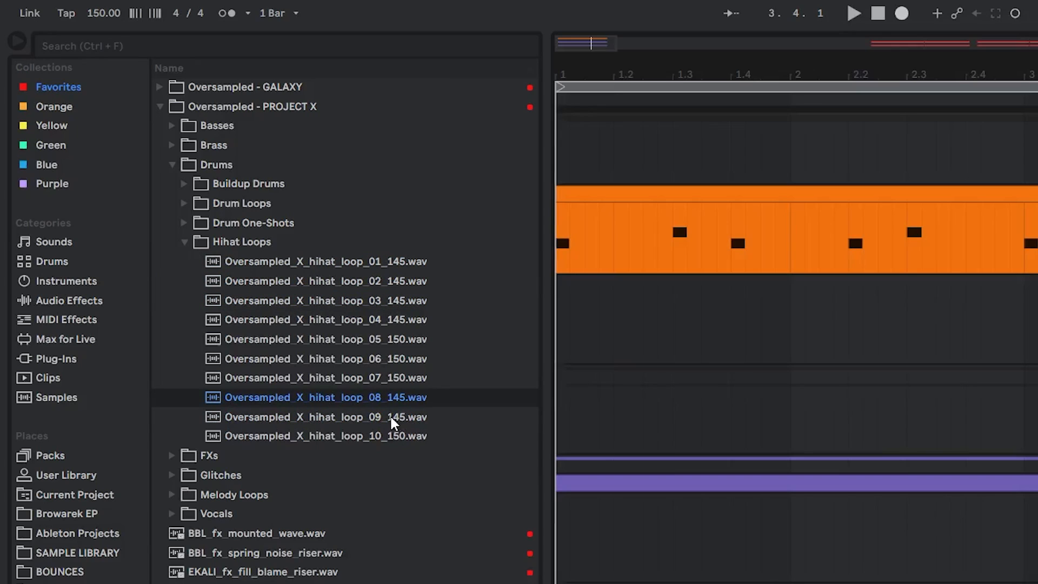
pyautogui.moveTo(341, 420); pyautogui.dragTo(556, 332)
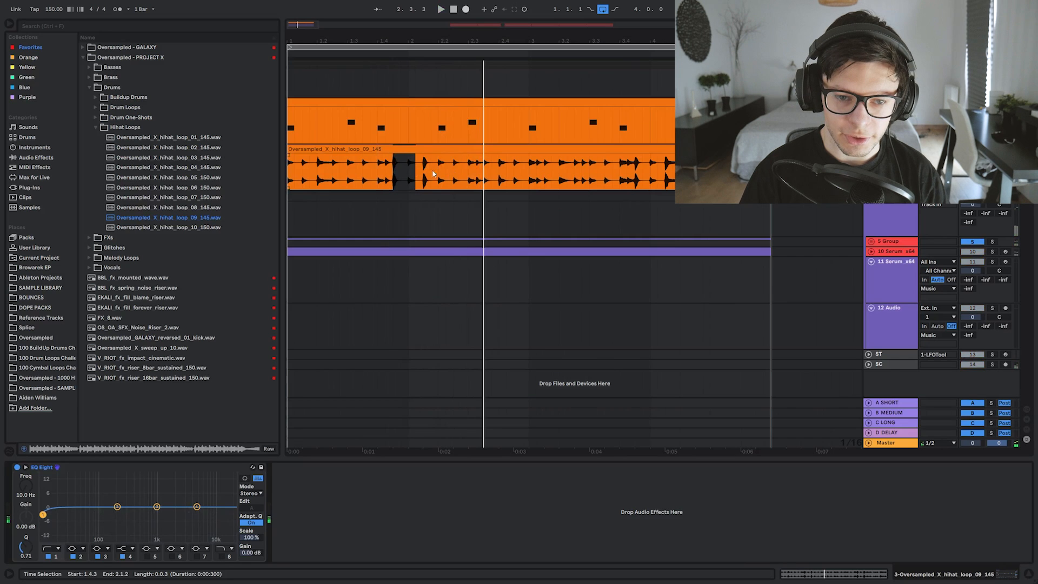
# - Split the hi-hat loop around the end of bar 1, rearrange its slices to vary the rhythm, and play it
pyautogui.press('+')
pyautogui.moveTo(288, 176); pyautogui.dragTo(467, 173)
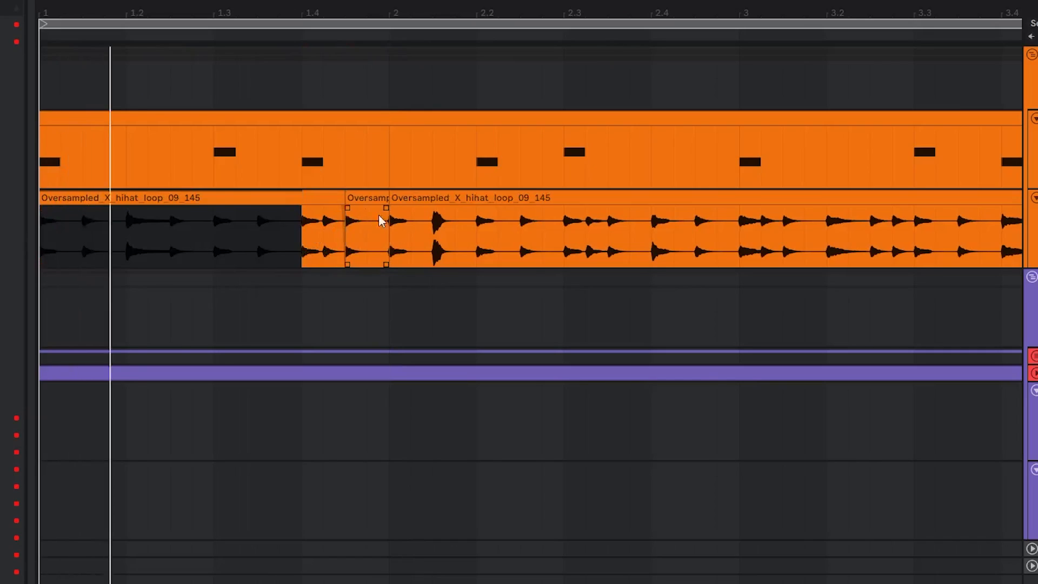
pyautogui.doubleClick(380, 216)
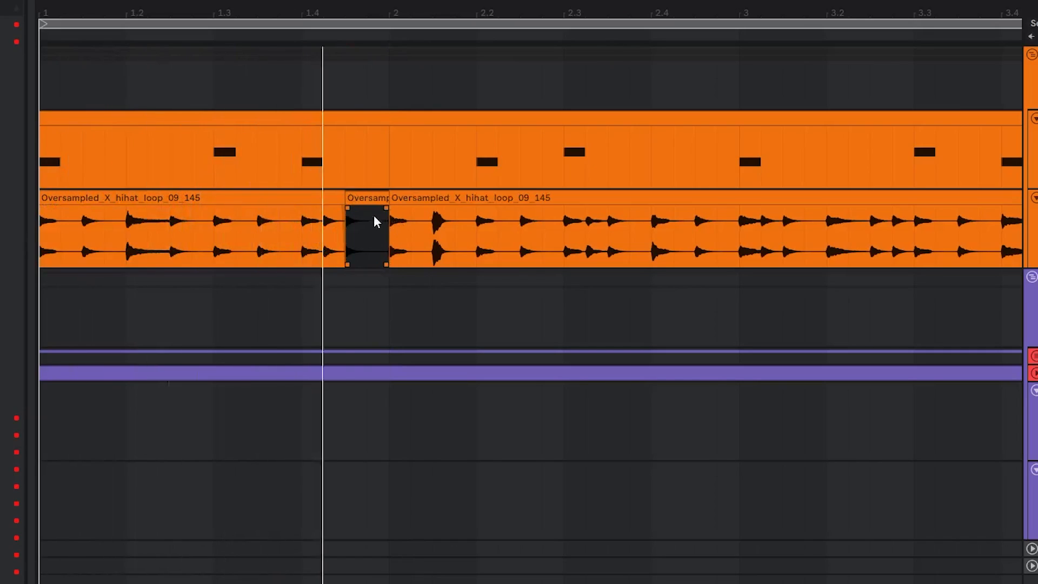
pyautogui.click(122, 232)
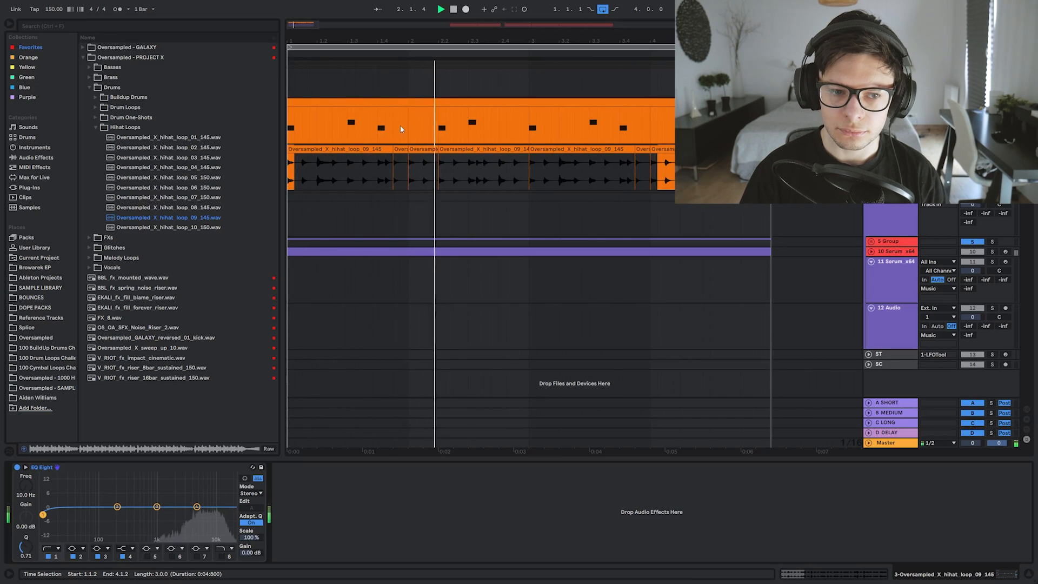
# - Place Oversampled_GALAXY_bike_ride.wav from the GALAXY pack's ride one-shots at the start of the audio track below the hi-hats
pyautogui.click(459, 126)
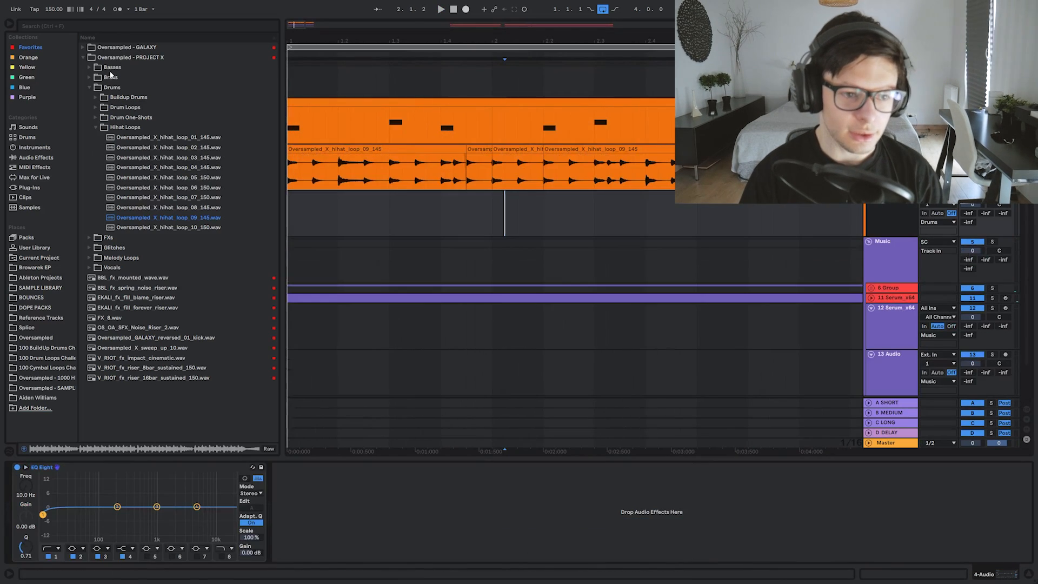
pyautogui.click(105, 127)
pyautogui.click(96, 127)
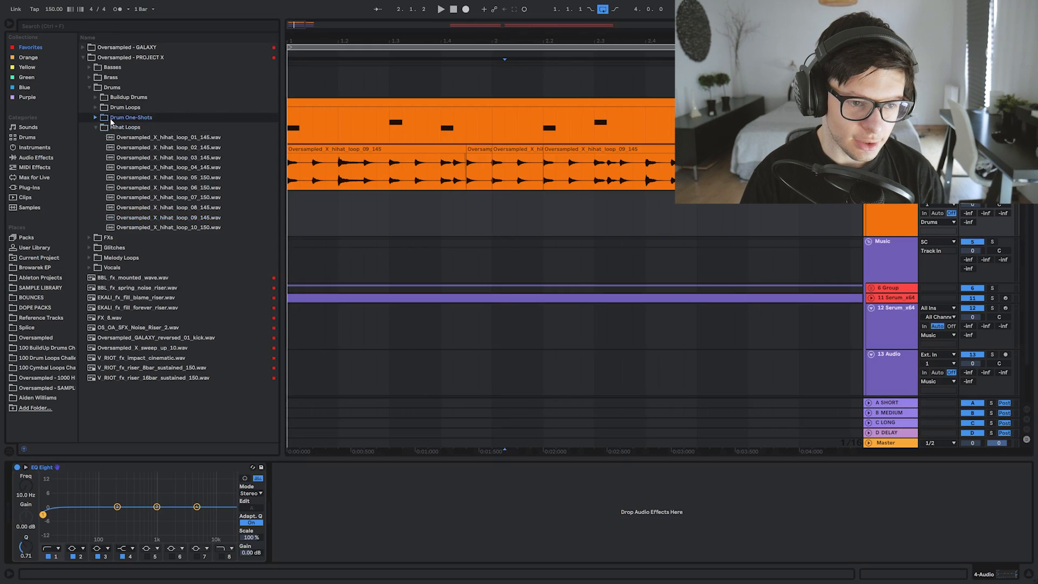
pyautogui.click(96, 117)
pyautogui.click(102, 177)
pyautogui.click(162, 207)
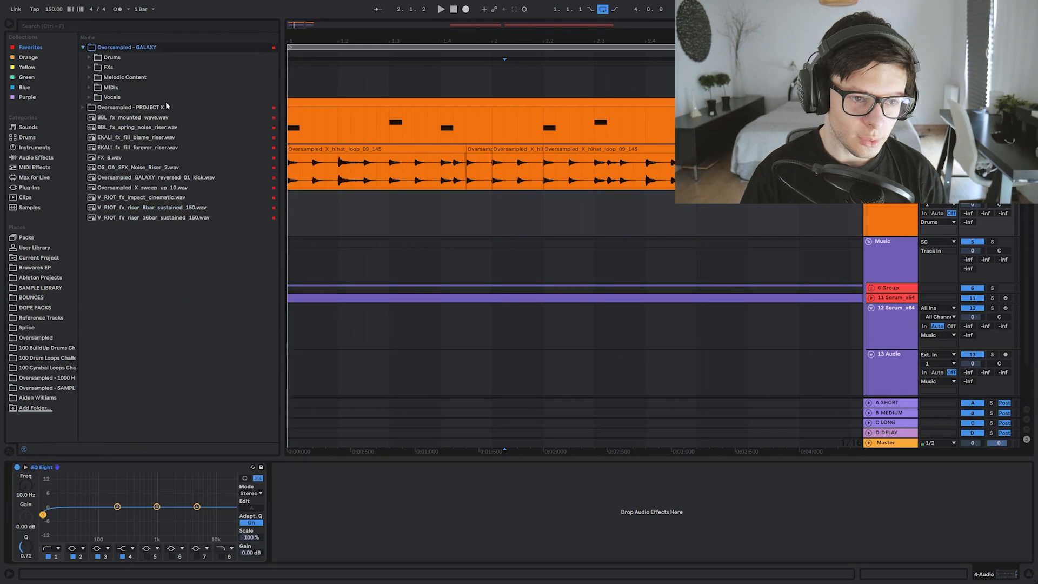
pyautogui.click(120, 57)
pyautogui.click(265, 158)
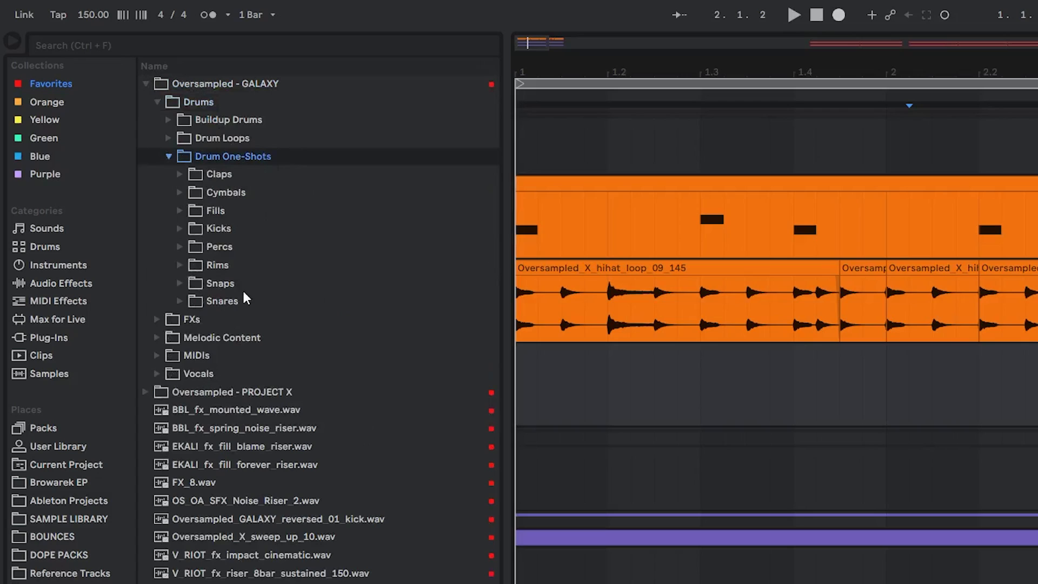
pyautogui.click(310, 305)
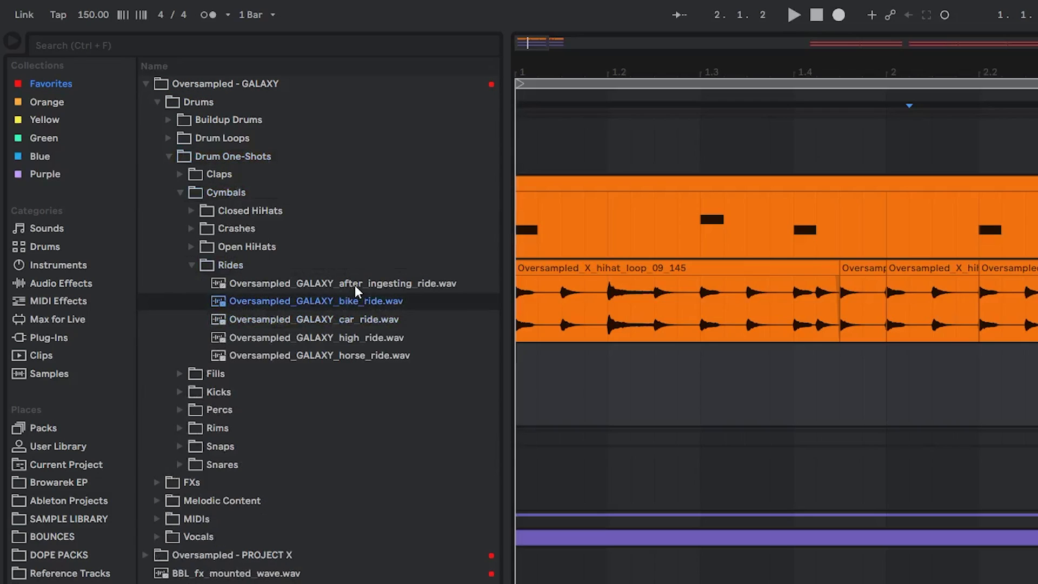
pyautogui.moveTo(357, 292); pyautogui.dragTo(518, 389)
pyautogui.click(226, 327)
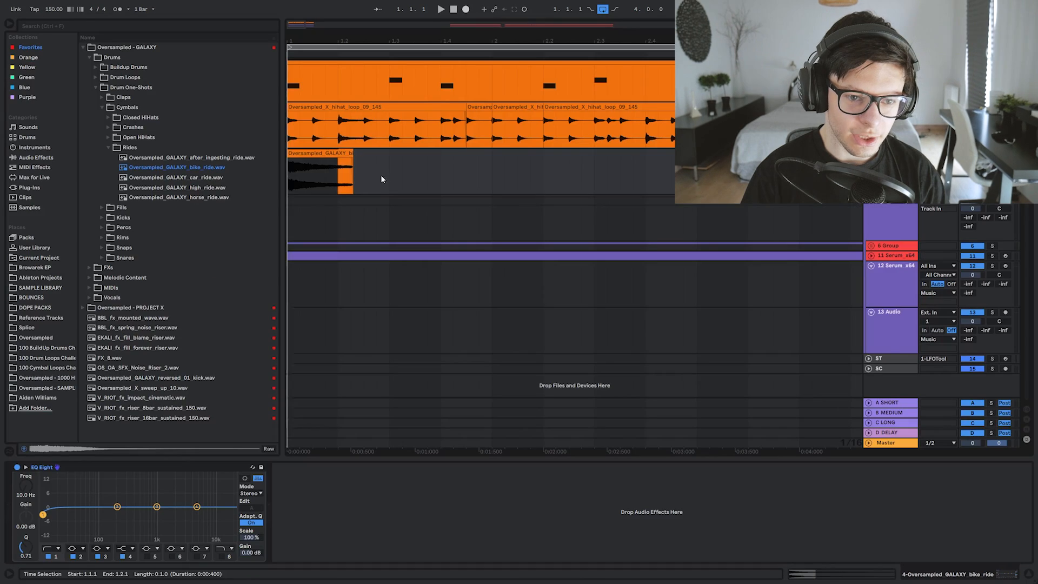
# - Duplicate the one-beat ride clip onto every beat through the end of bar 4 and play the loop
pyautogui.hotkey('ctrl', 'd')
pyautogui.hotkey('ctrl', 'd')
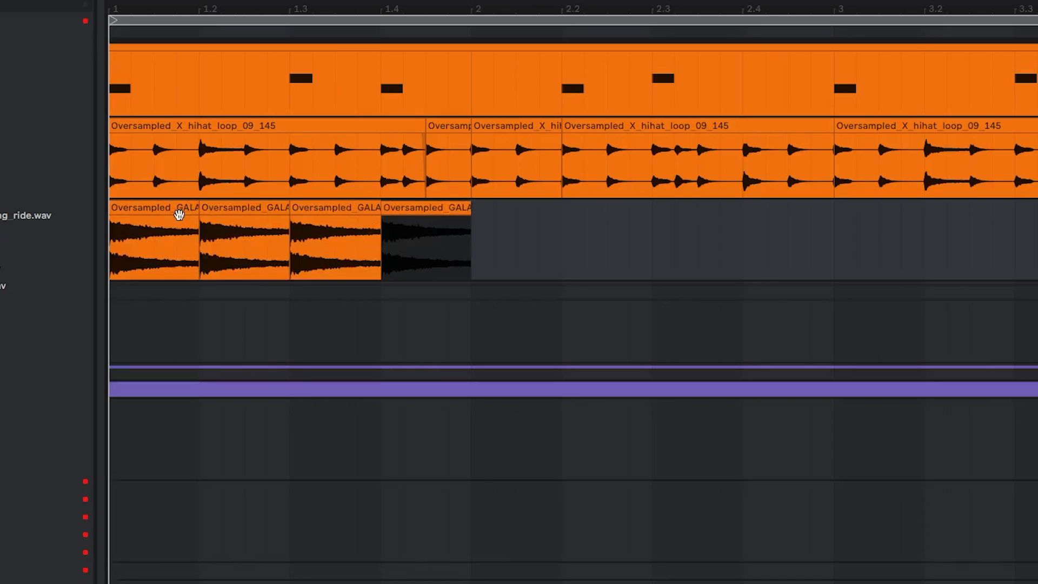
pyautogui.scroll(-3, 182, 225)
pyautogui.hotkey('ctrl', 'd')
pyautogui.hotkey('ctrl', 'd')
pyautogui.hotkey('ctrl', 'd')
pyautogui.hotkey('ctrl', 'd')
pyautogui.hotkey('ctrl', 'd')
pyautogui.hotkey('ctrl', 'd')
pyautogui.hotkey('ctrl', 'd')
pyautogui.hotkey('ctrl', 'd')
pyautogui.hotkey('ctrl', 'd')
pyautogui.hotkey('ctrl', 'd')
pyautogui.hotkey('ctrl', 'd')
pyautogui.hotkey('ctrl', 'd')
pyautogui.moveTo(347, 256); pyautogui.dragTo(159, 252)
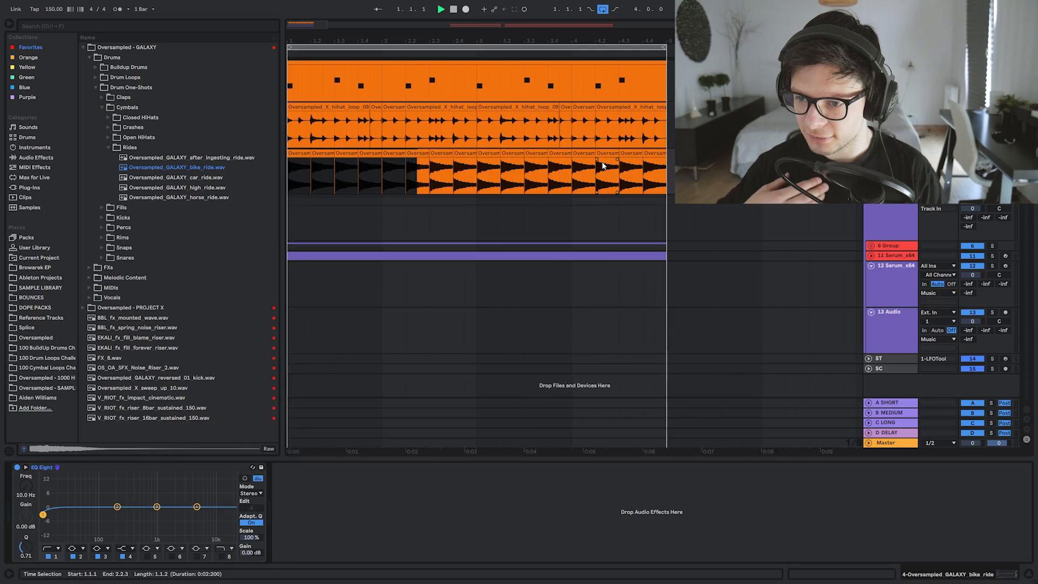
pyautogui.press('space')
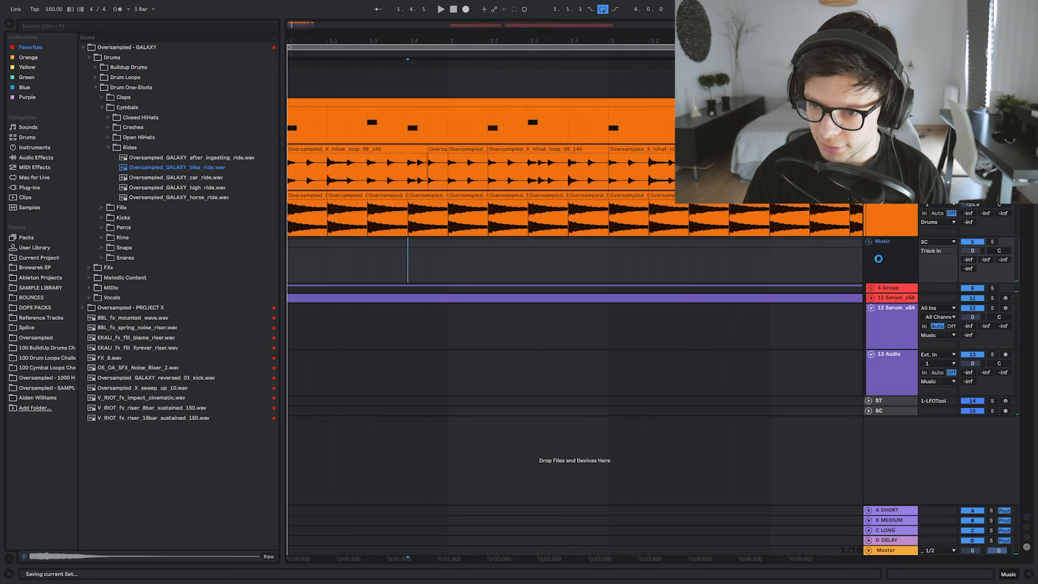
# - Automate the Utility gain of the chord group down to its minimum for beat 1.3 and play the passage
pyautogui.click(891, 288)
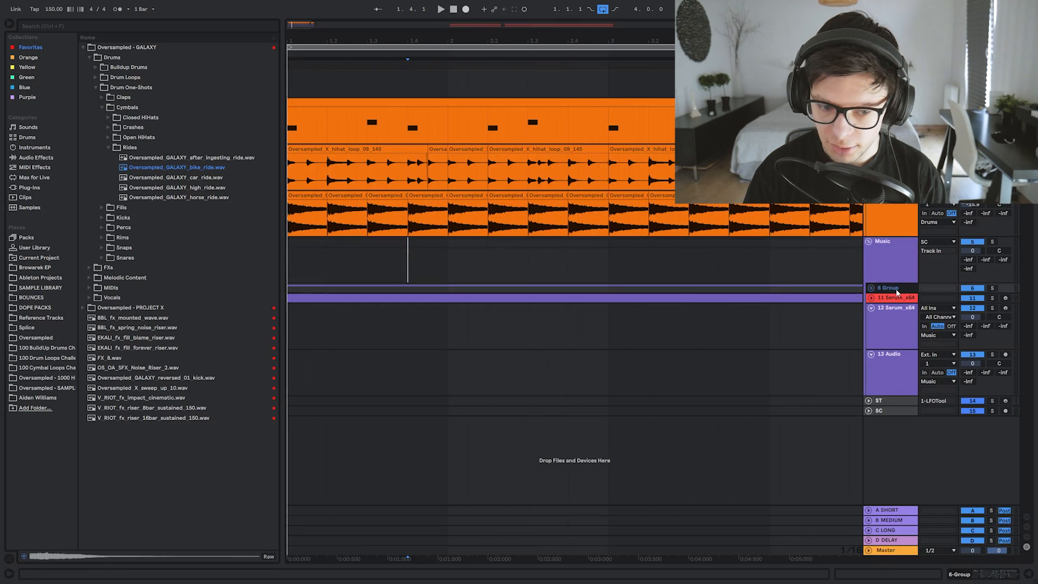
pyautogui.doubleClick(896, 289)
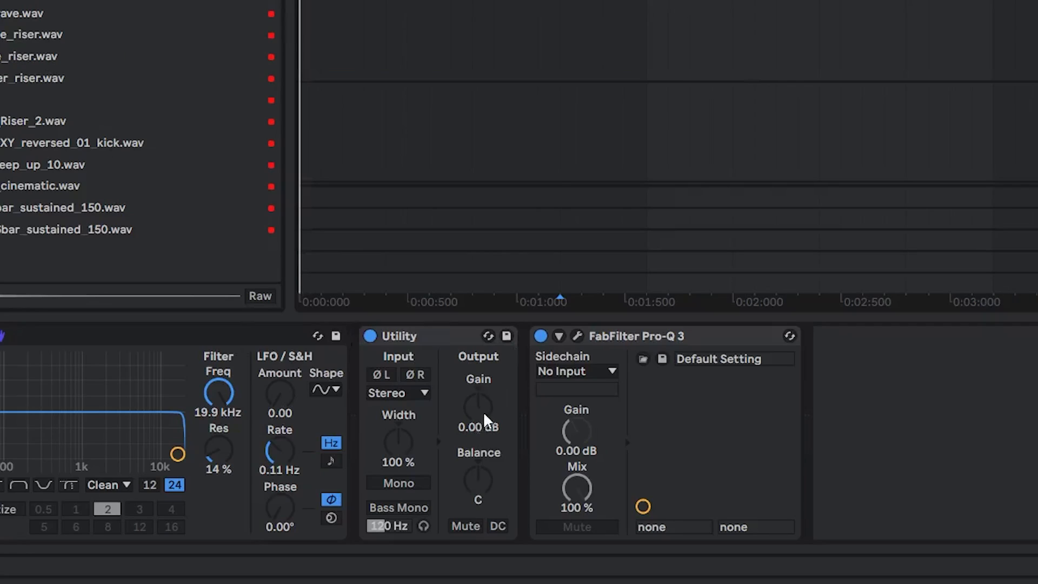
pyautogui.rightClick(370, 501)
pyautogui.click(511, 441)
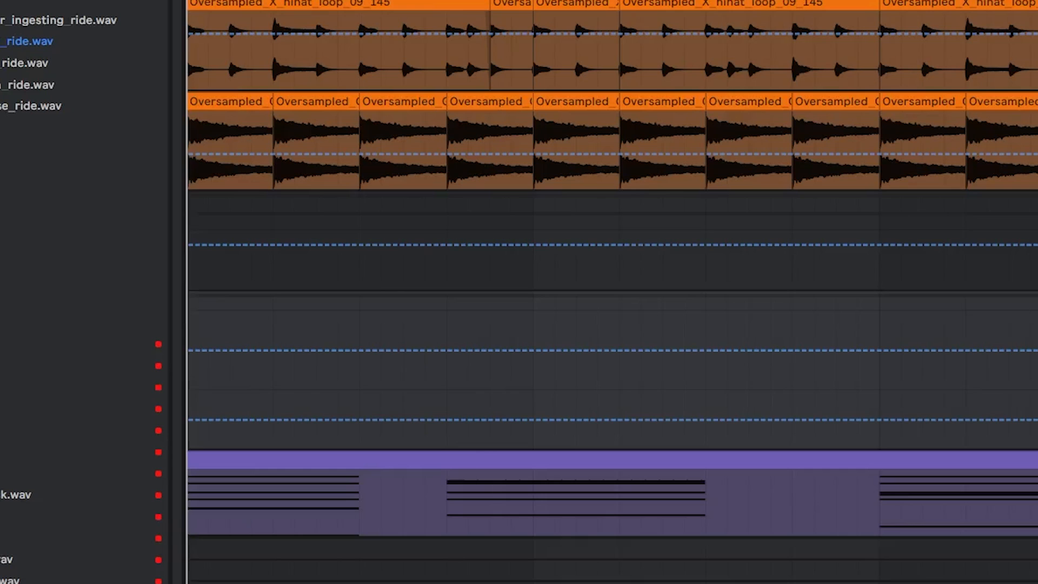
pyautogui.scroll(-5, 464, 403)
pyautogui.moveTo(371, 212); pyautogui.dragTo(441, 231)
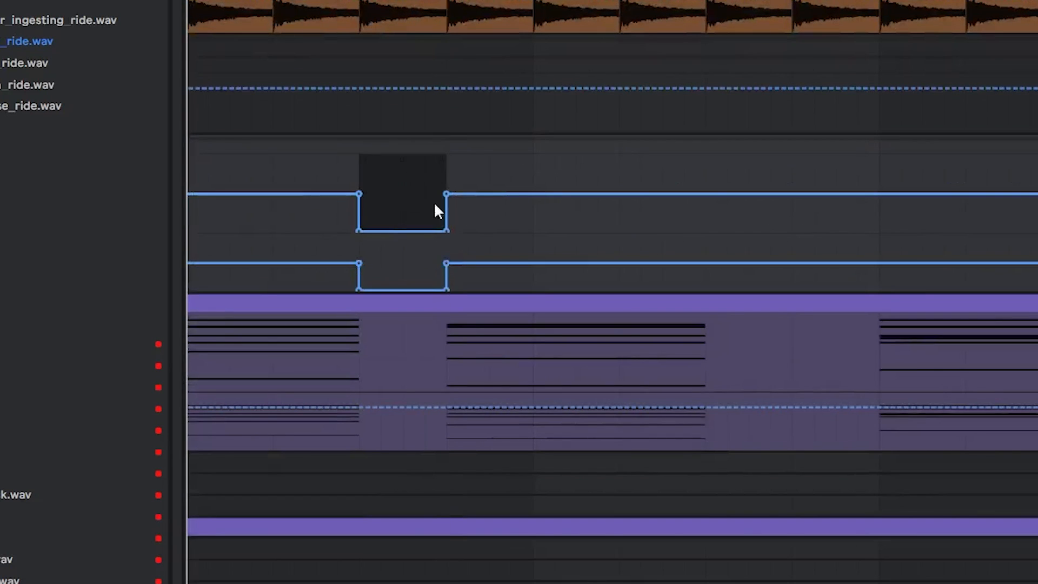
pyautogui.scroll(-9, 519, 281)
pyautogui.scroll(8, 552, 306)
pyautogui.moveTo(403, 157); pyautogui.dragTo(259, 141)
pyautogui.press('space')
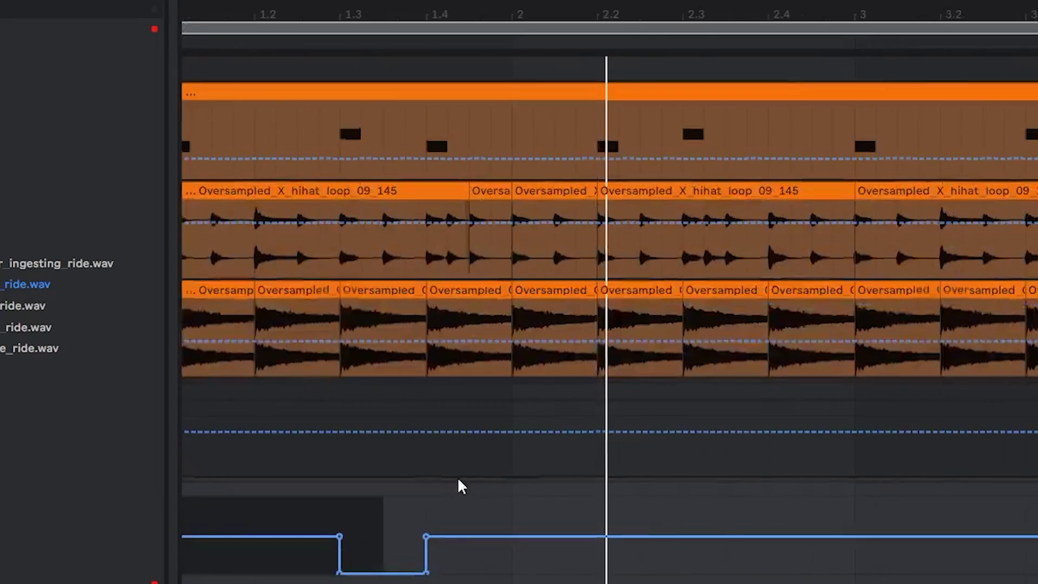
pyautogui.press('space')
# - Delete the ride and hi-hat audio on beat 1.3 to match the gap in the chords, and play it
pyautogui.click(370, 294)
pyautogui.press('Delete')
pyautogui.scroll(-2, 746, 258)
pyautogui.moveTo(396, 270); pyautogui.dragTo(189, 265)
pyautogui.click(415, 226)
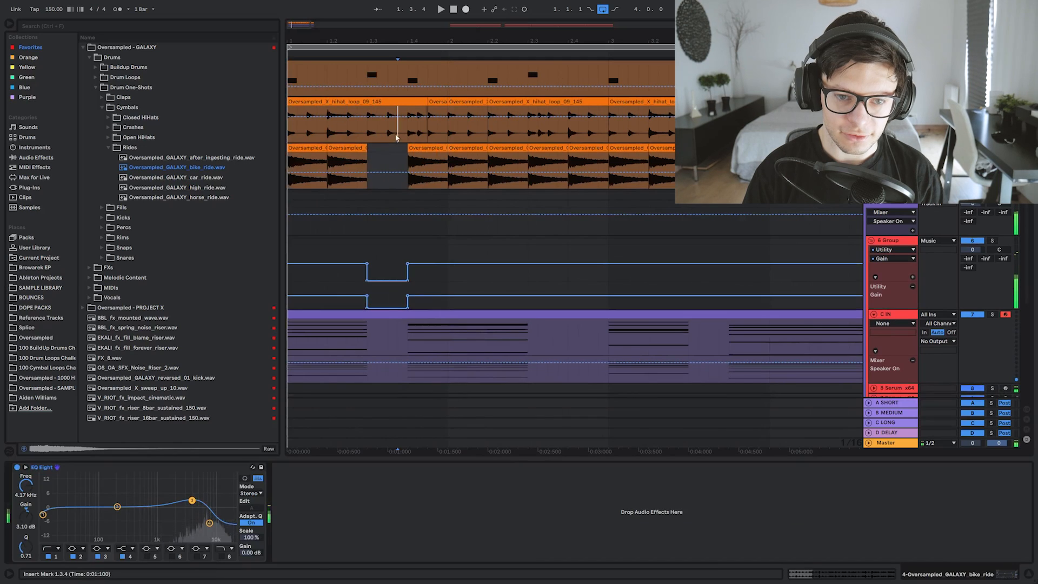
pyautogui.moveTo(387, 135); pyautogui.dragTo(367, 105)
pyautogui.press('space')
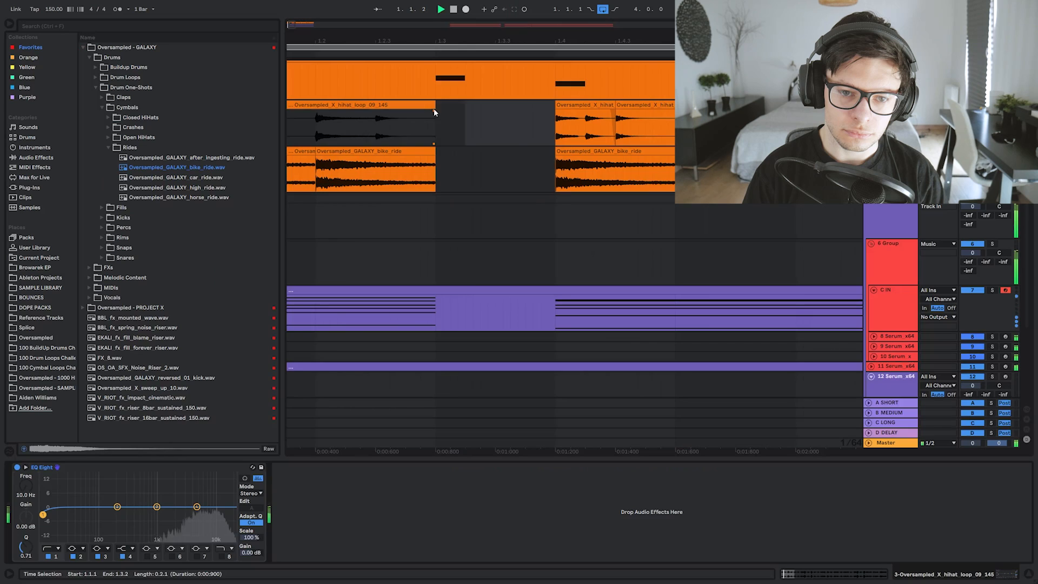
# - Repeat the one-beat drum gap by cutting the hi-hat and ride audio on beat 3.3
pyautogui.moveTo(481, 118); pyautogui.dragTo(489, 98)
pyautogui.scroll(-3, 449, 234)
pyautogui.moveTo(490, 237); pyautogui.dragTo(466, 229)
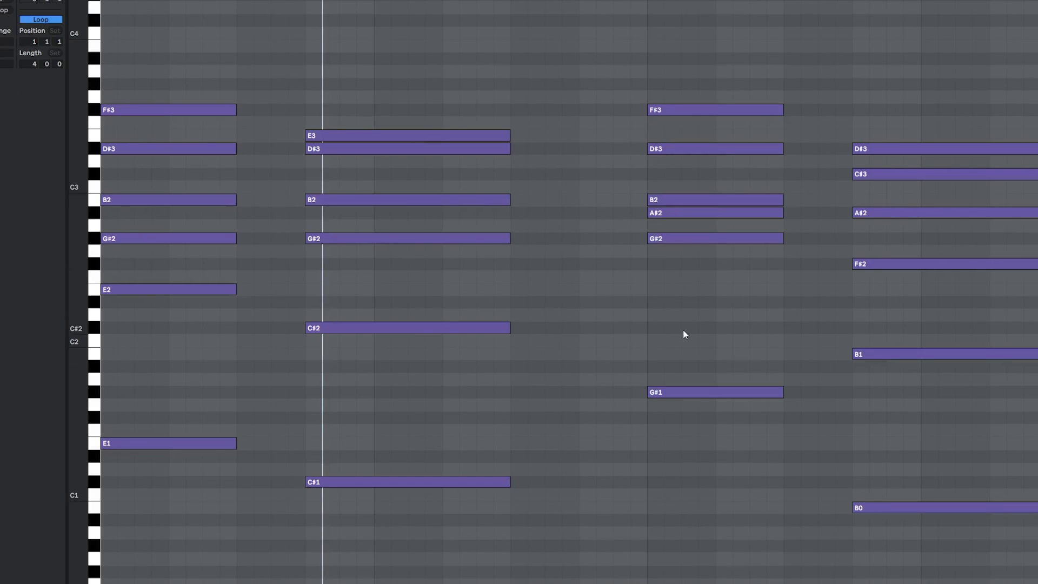
pyautogui.moveTo(399, 59); pyautogui.dragTo(422, 505)
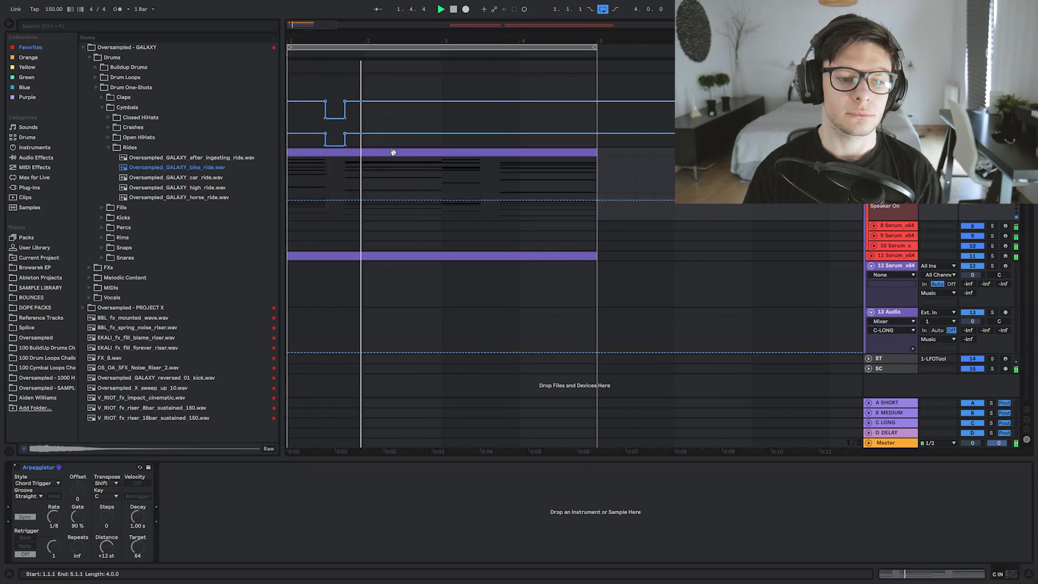
pyautogui.scroll(2, 397, 176)
pyautogui.moveTo(402, 194); pyautogui.dragTo(596, 241)
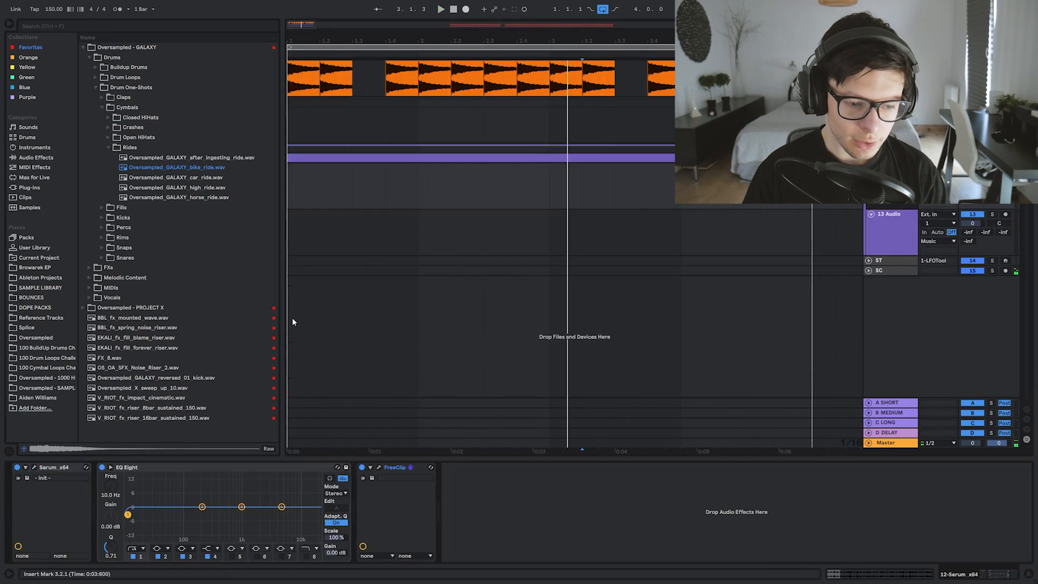
# - Load the GALAXY LEAD preset in the lead track's Serum and audition a note
pyautogui.click(33, 467)
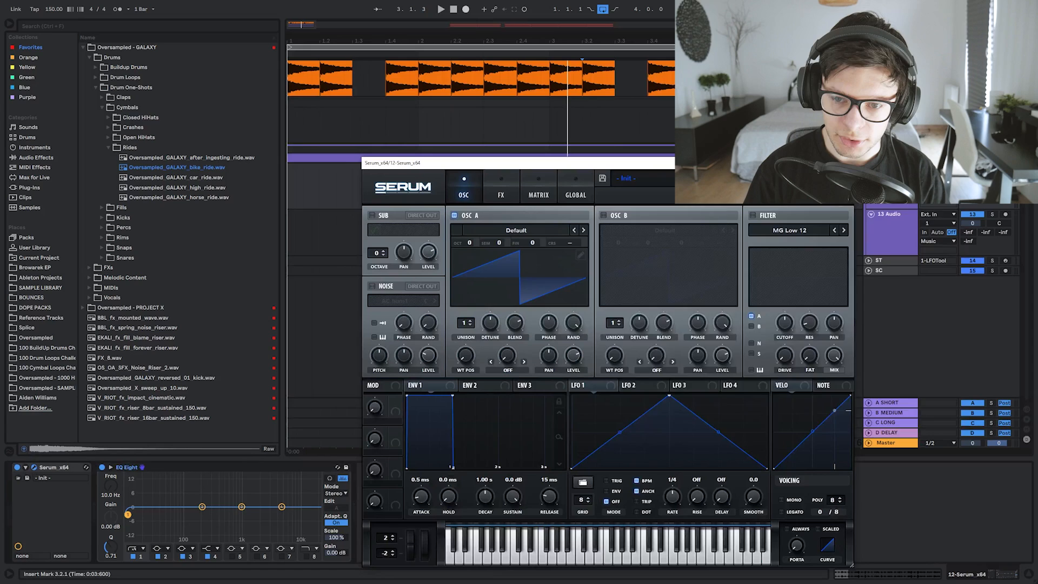
pyautogui.click(643, 179)
pyautogui.moveTo(734, 236)
pyautogui.click(783, 244)
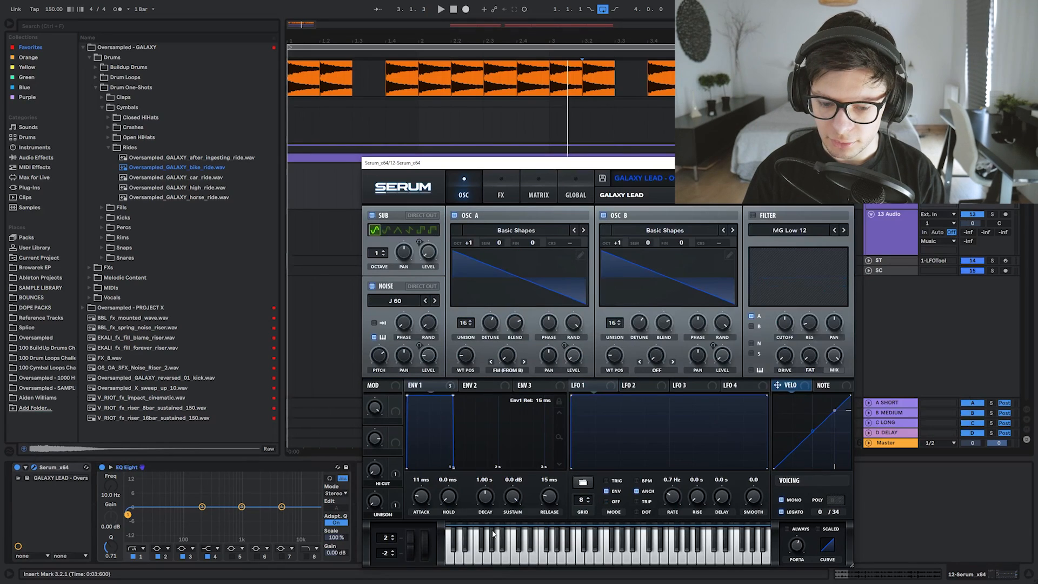
pyautogui.click(520, 558)
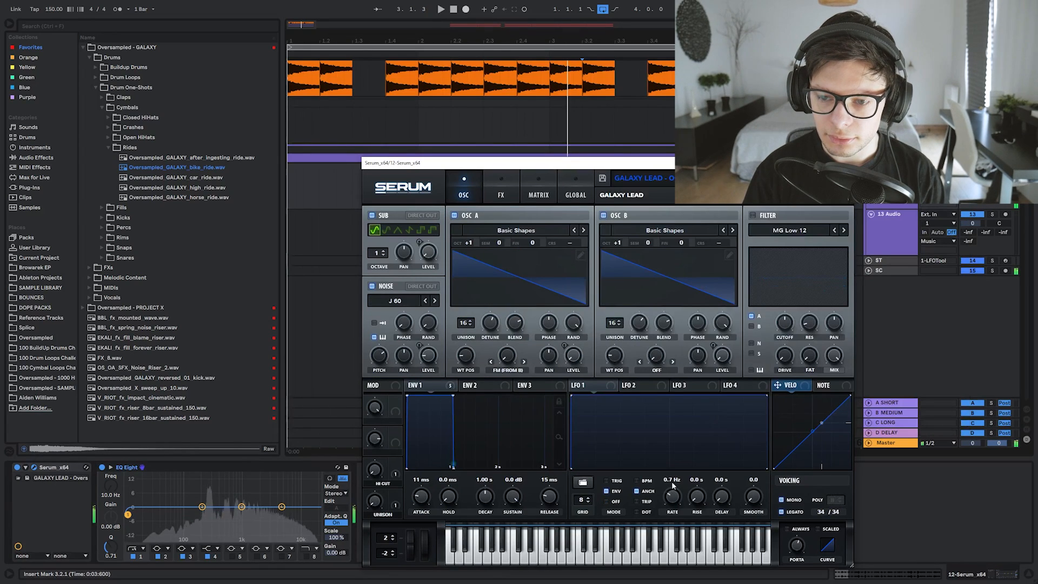
pyautogui.press('Escape')
# - Write a four-bar lead melody from B3, C#4, D#4 and F#3, shortening the last F#3 to 4.3, and low-cut it at 261 Hz
pyautogui.click(467, 231)
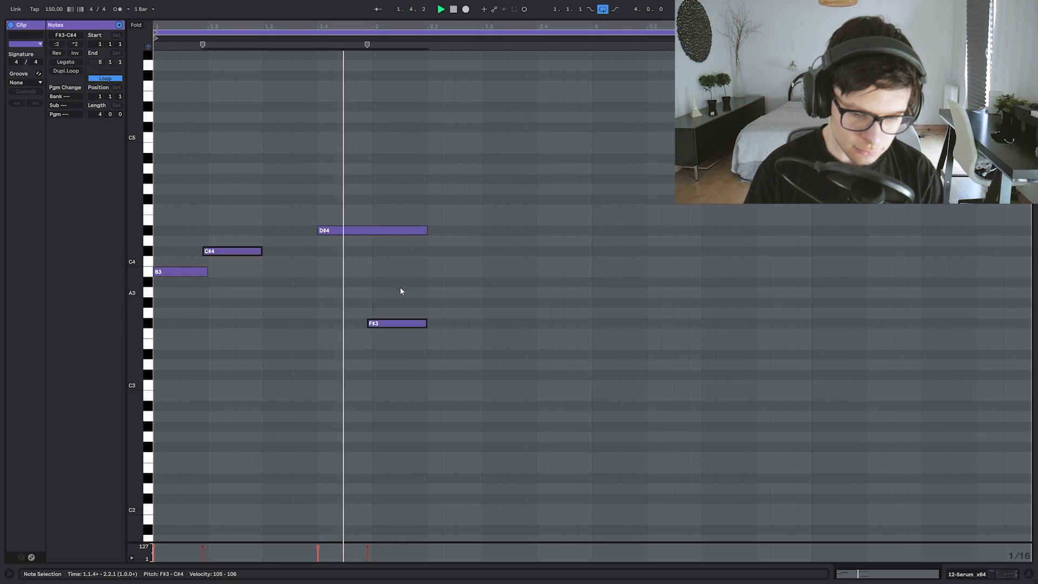
pyautogui.click(428, 276)
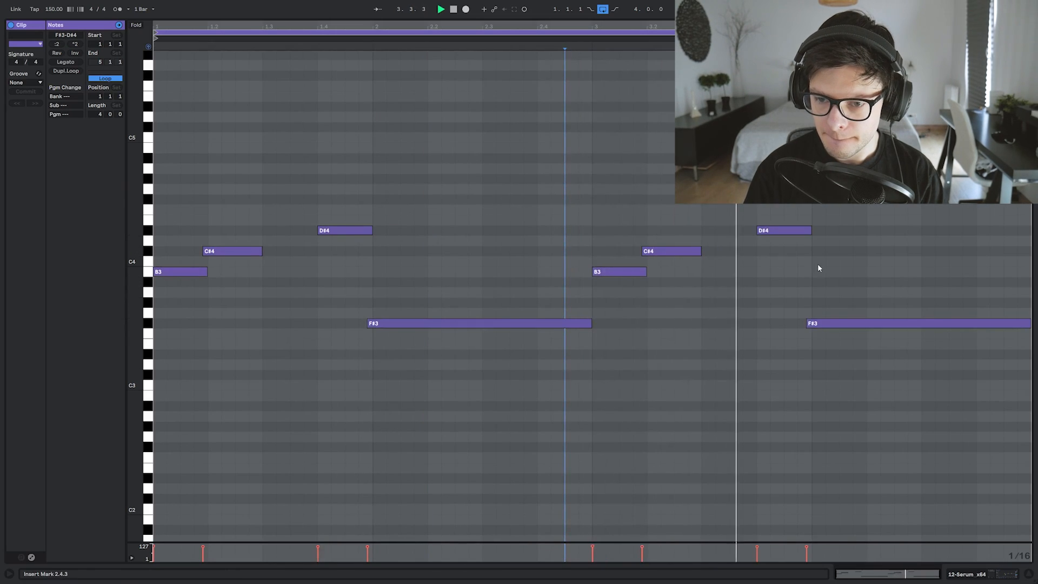
pyautogui.moveTo(1030, 323); pyautogui.dragTo(917, 323)
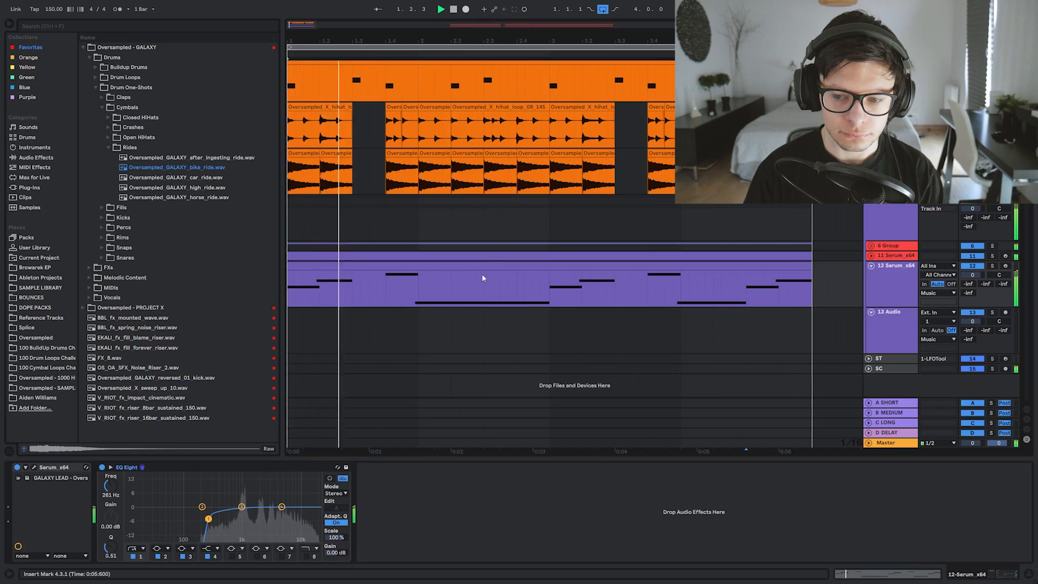
pyautogui.press('space')
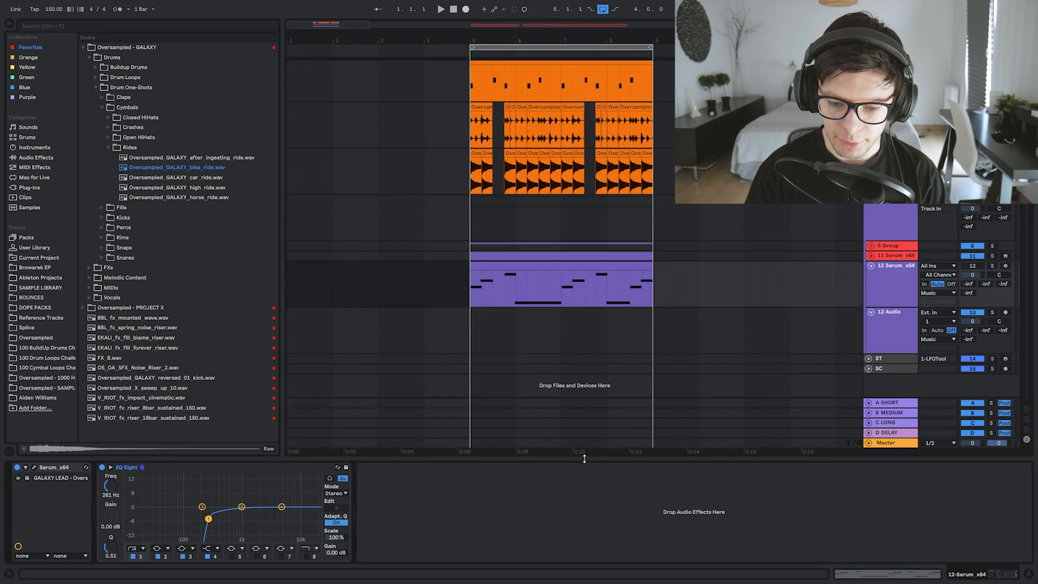
# - Place HD_Dm_110BPM_Love_Chorus_Lead.wav from the sample library's Love 110BPM Dm folder at bar 5 on the audio track below the lead
pyautogui.moveTo(584, 459); pyautogui.dragTo(583, 513)
pyautogui.scroll(3, 476, 336)
pyautogui.hscroll(2, 441, 322)
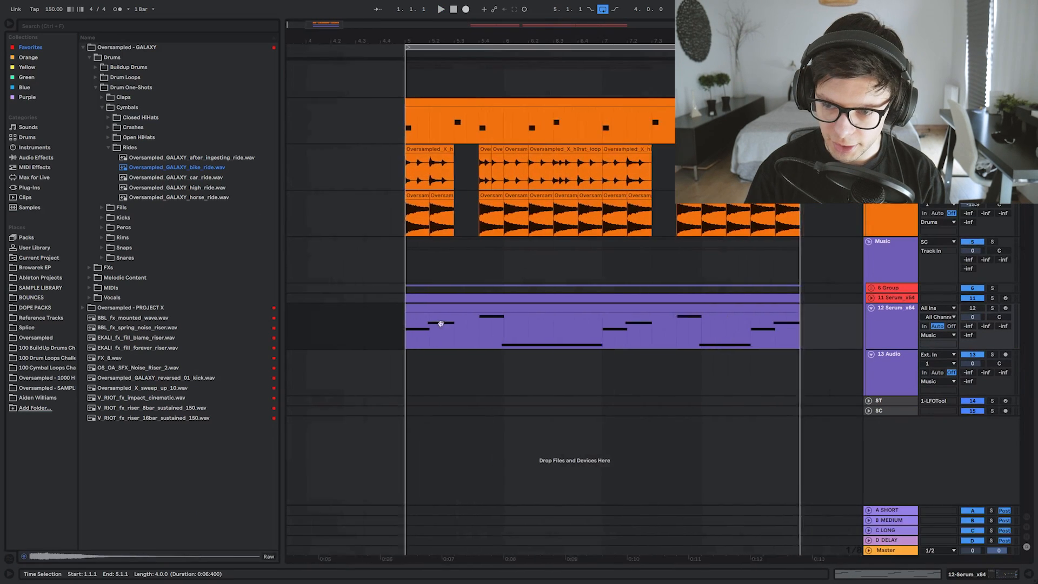
pyautogui.click(456, 326)
pyautogui.click(430, 307)
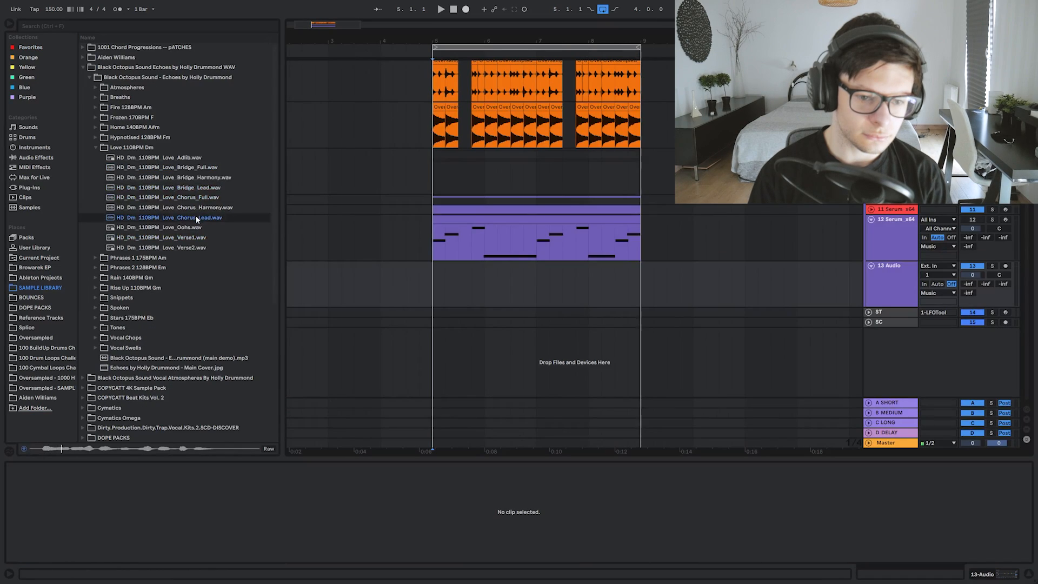
pyautogui.moveTo(197, 218); pyautogui.dragTo(450, 273)
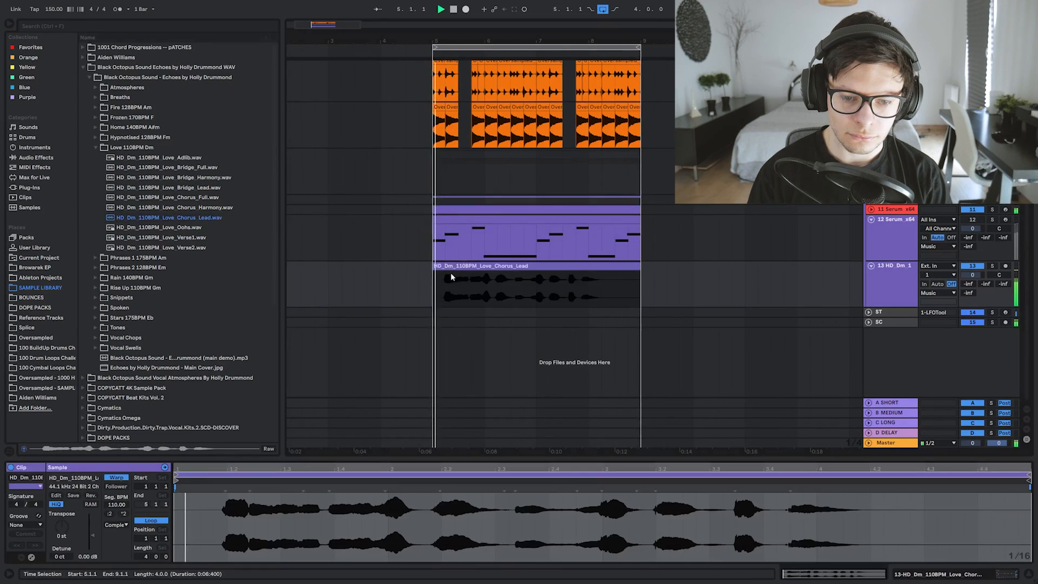
# - Chop the vocal into short slices and rearrange them across bars 5 to 8, leaving beats 5.4 and 7.4 empty
pyautogui.scroll(3, 433, 296)
pyautogui.scroll(-5, 264, 227)
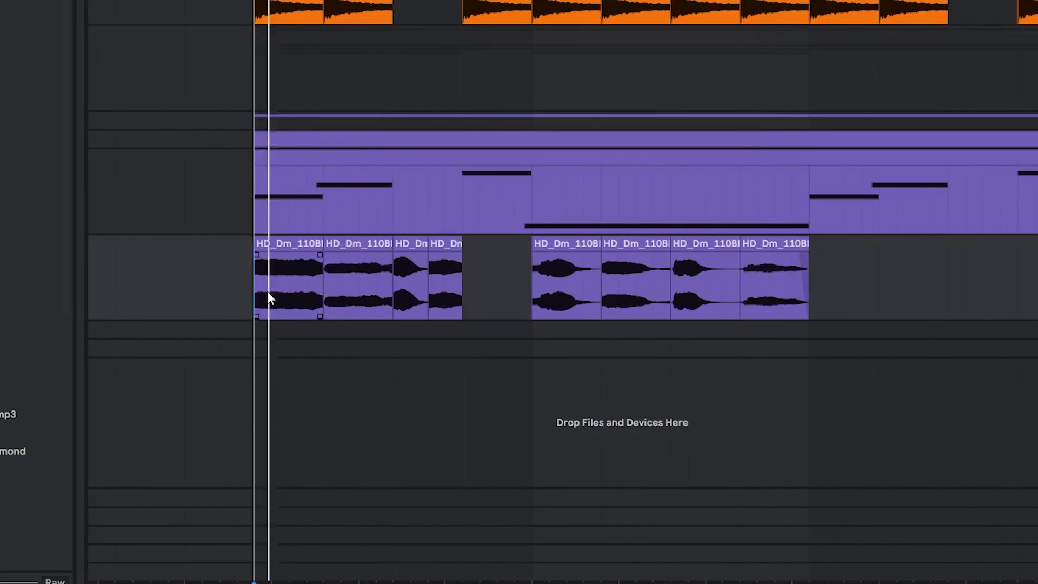
pyautogui.scroll(-3, 276, 292)
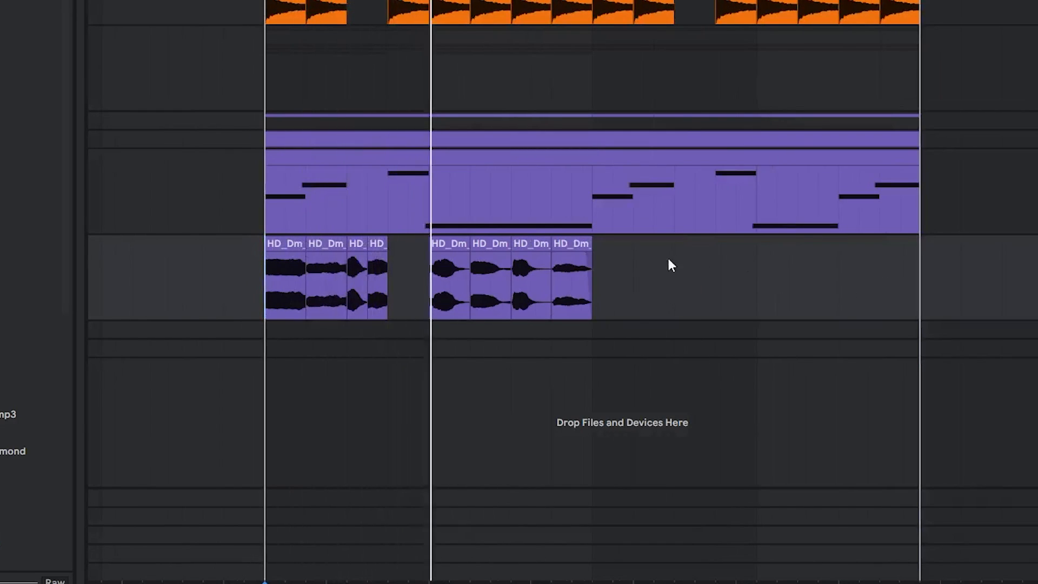
pyautogui.moveTo(656, 265); pyautogui.dragTo(609, 266)
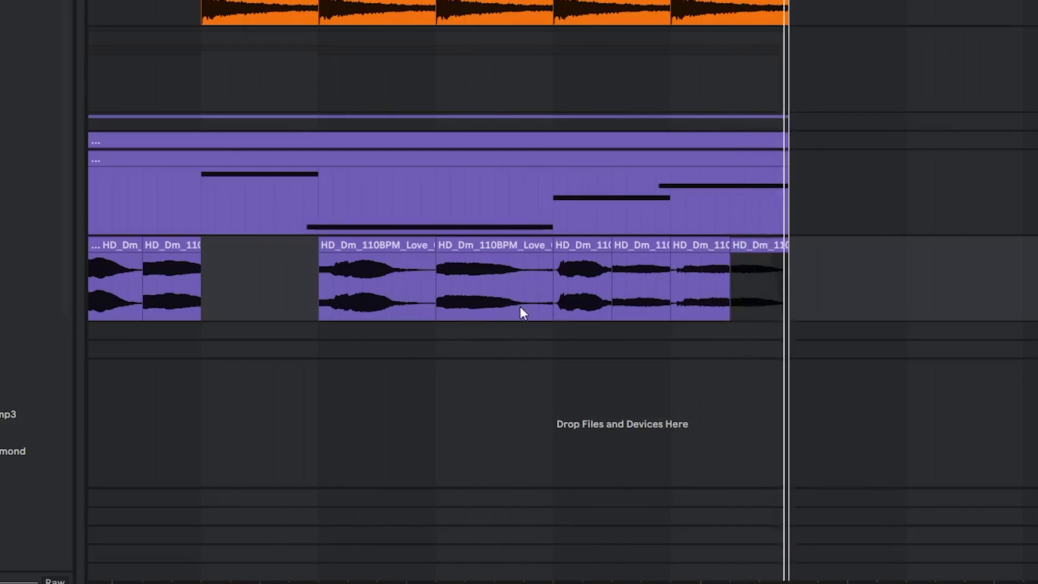
# - Add OTT and Transient Master to the vocal track and reduce the Transient Master attack to -48%
pyautogui.scroll(-4, 332, 300)
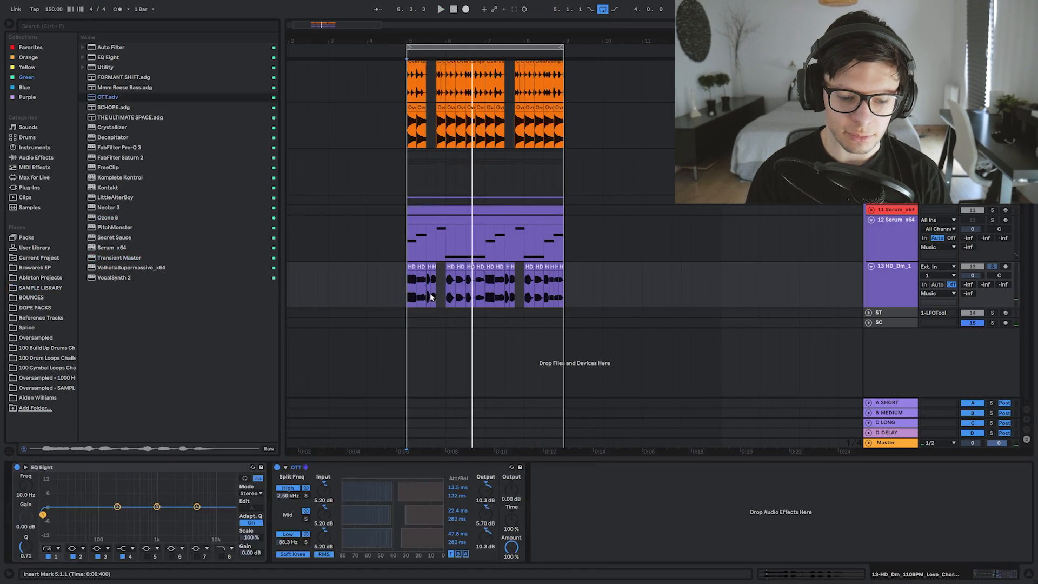
pyautogui.press('space')
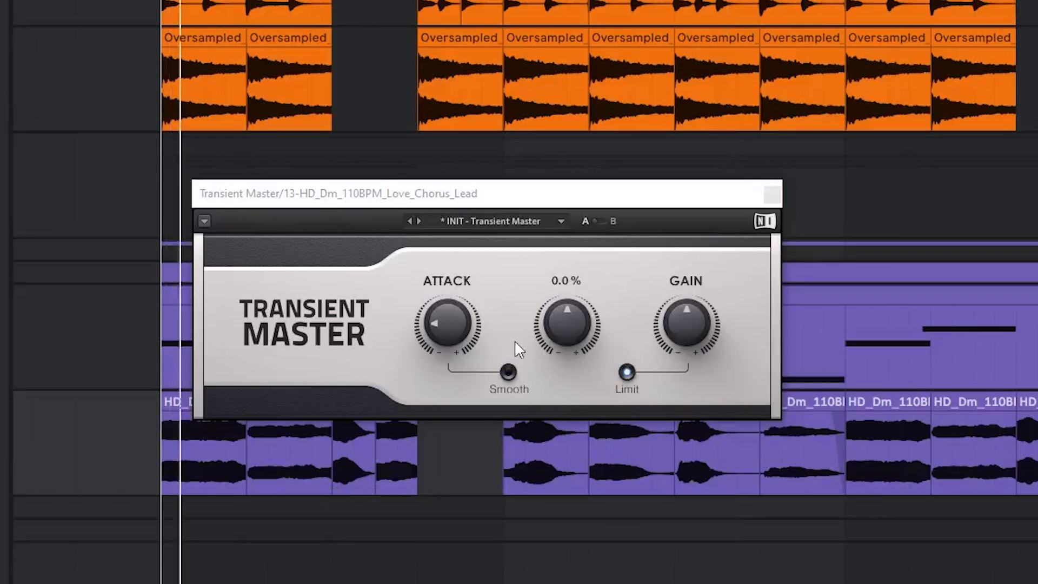
pyautogui.moveTo(447, 322); pyautogui.dragTo(447, 379)
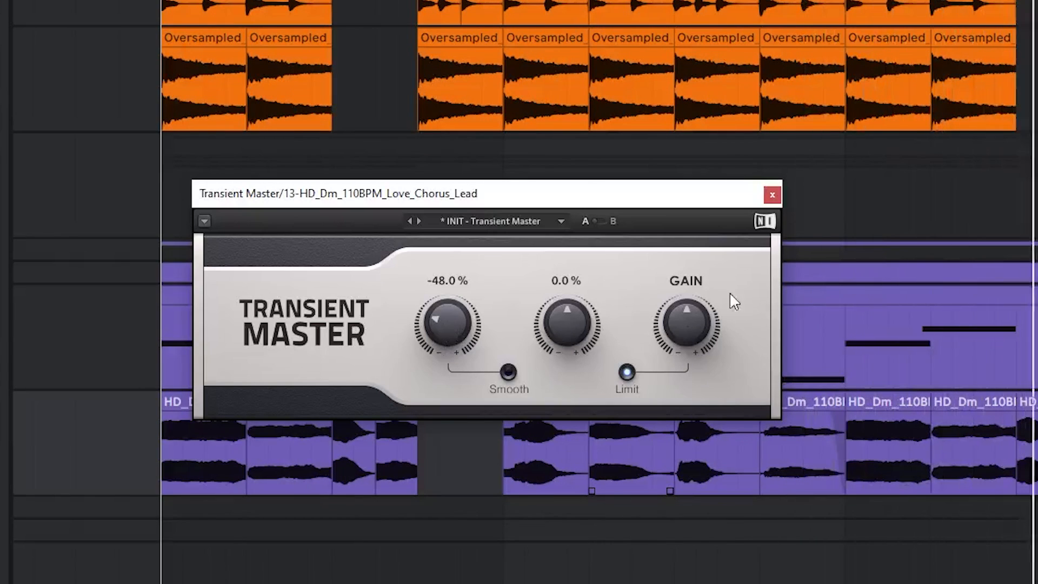
# - Add an EQ Eight after Transient Master on the vocal track and low-cut it at 337 Hz with the x4 slope
pyautogui.click(771, 196)
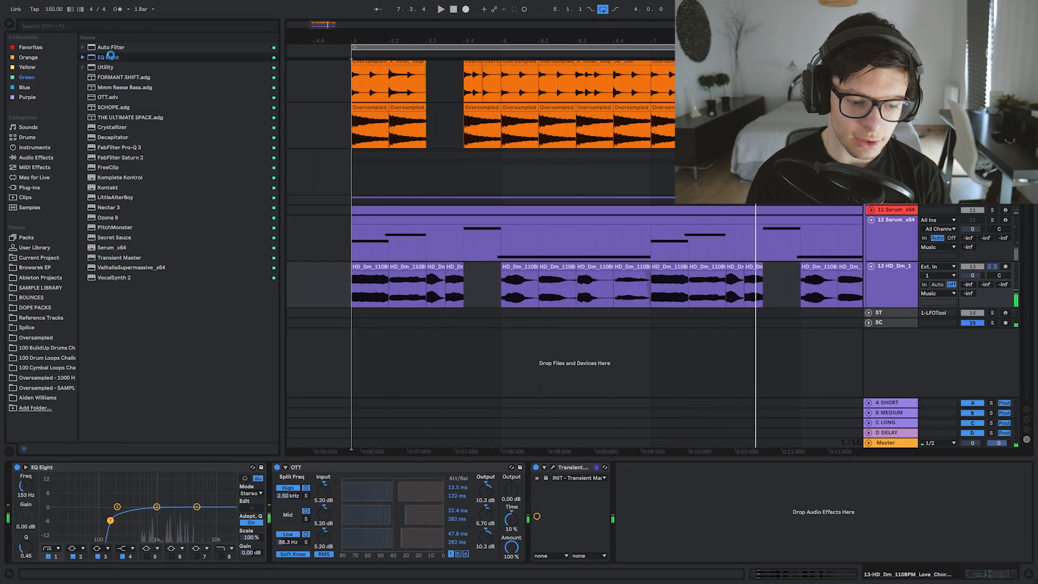
pyautogui.moveTo(109, 57); pyautogui.dragTo(671, 502)
pyautogui.press('space')
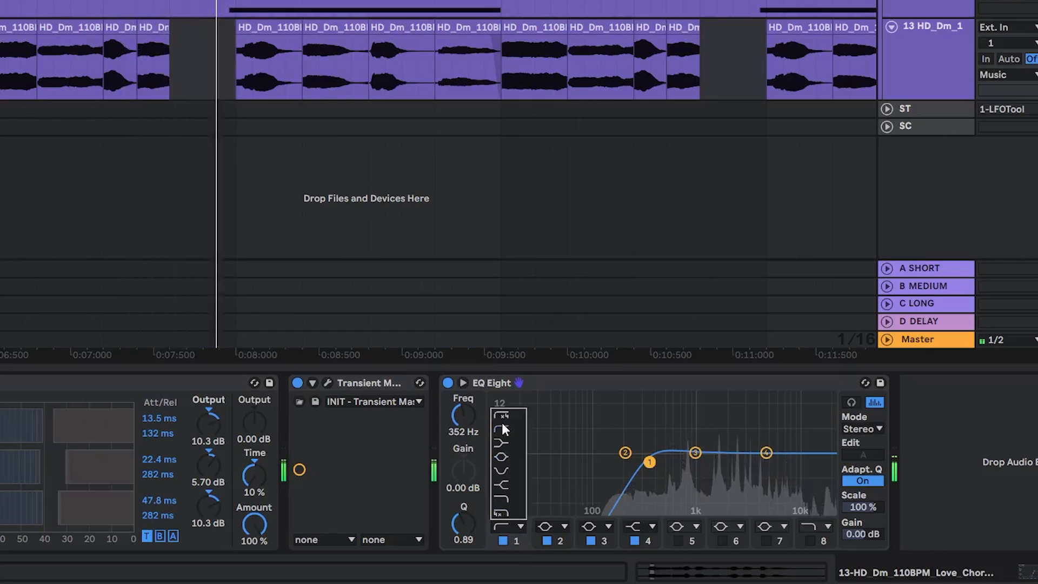
pyautogui.click(501, 415)
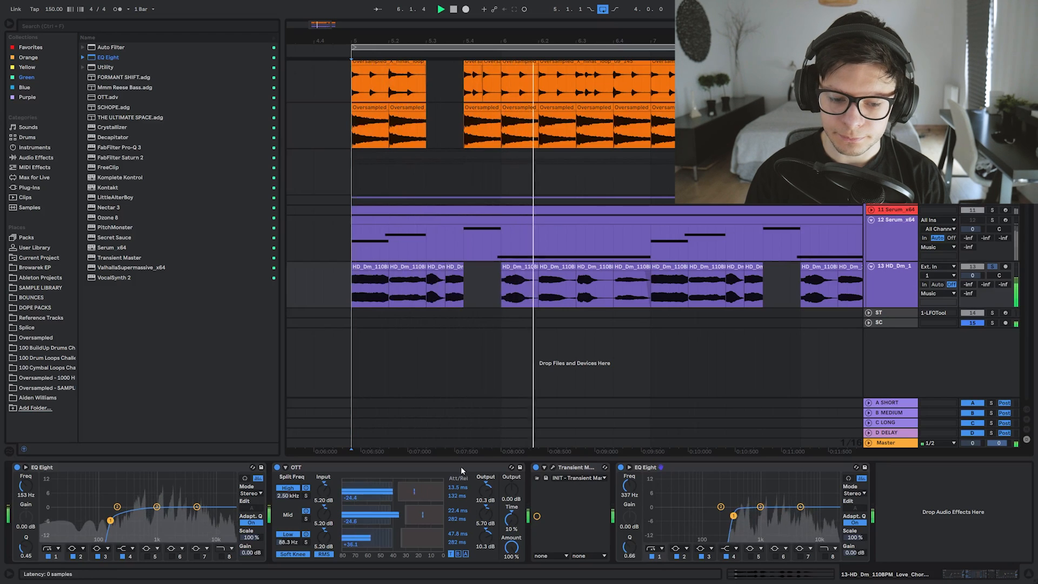
# - Fold the existing vocal effects and add THE ULTIMATE SPACE, with delay at 0 and decay time at 963 ms
pyautogui.doubleClick(461, 466)
pyautogui.doubleClick(326, 467)
pyautogui.doubleClick(327, 467)
pyautogui.press('space')
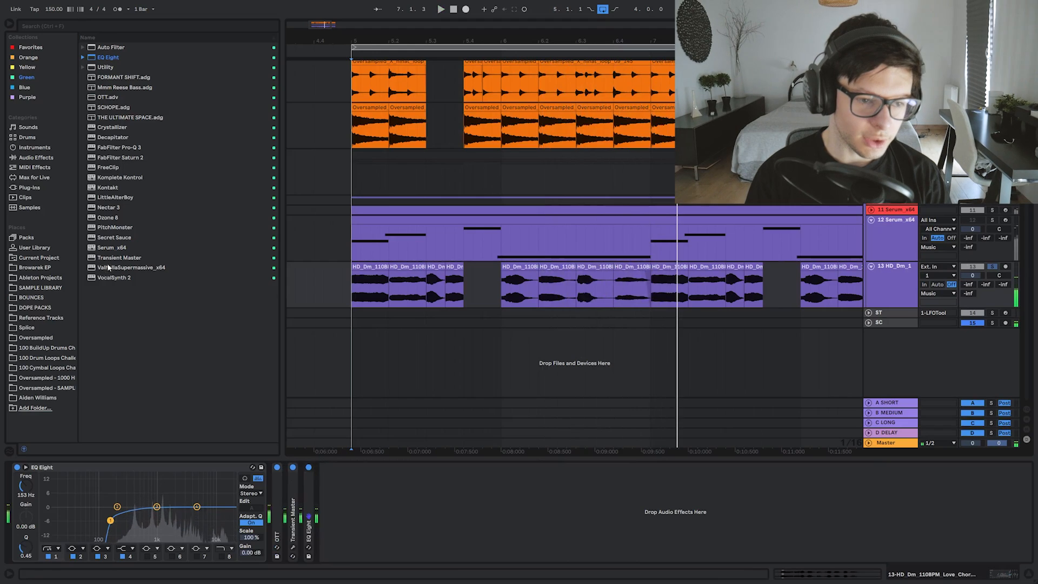
pyautogui.click(38, 48)
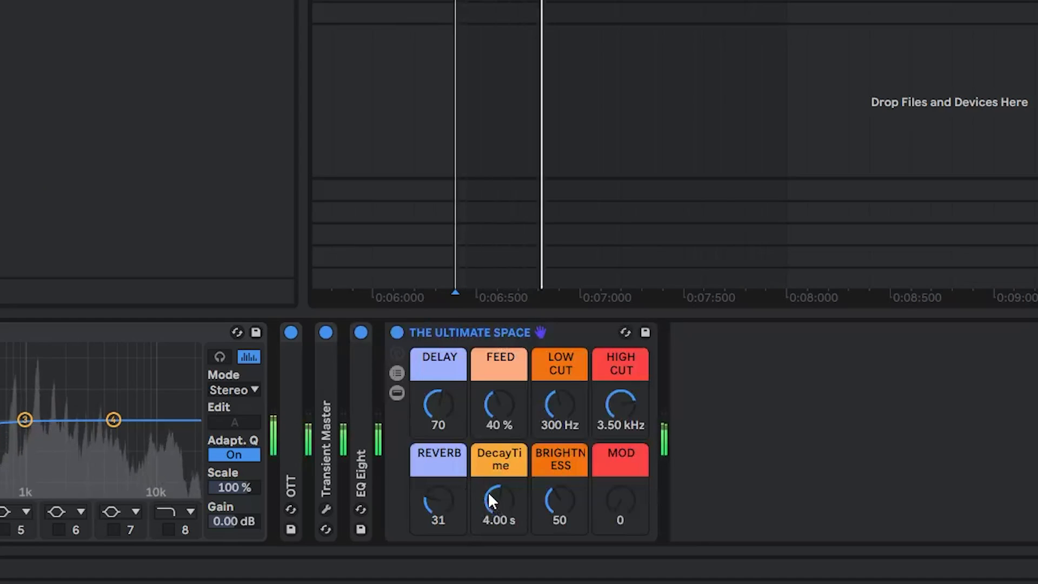
pyautogui.moveTo(441, 401); pyautogui.dragTo(495, 498)
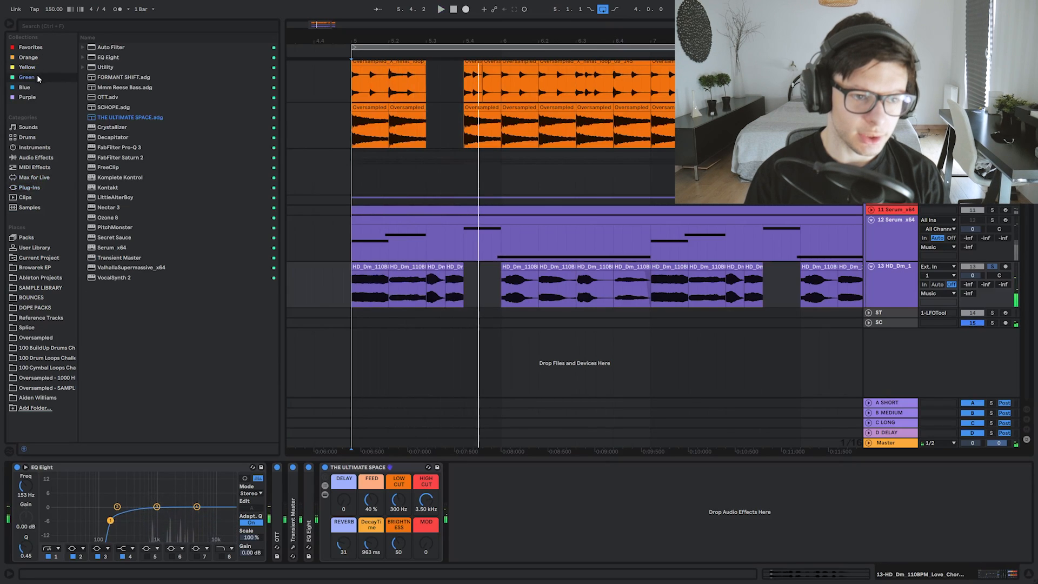
# - Add an EQ Eight with a high cut at 3.59 kHz after THE ULTIMATE SPACE, followed by a Saturator
pyautogui.moveTo(111, 57); pyautogui.dragTo(539, 478)
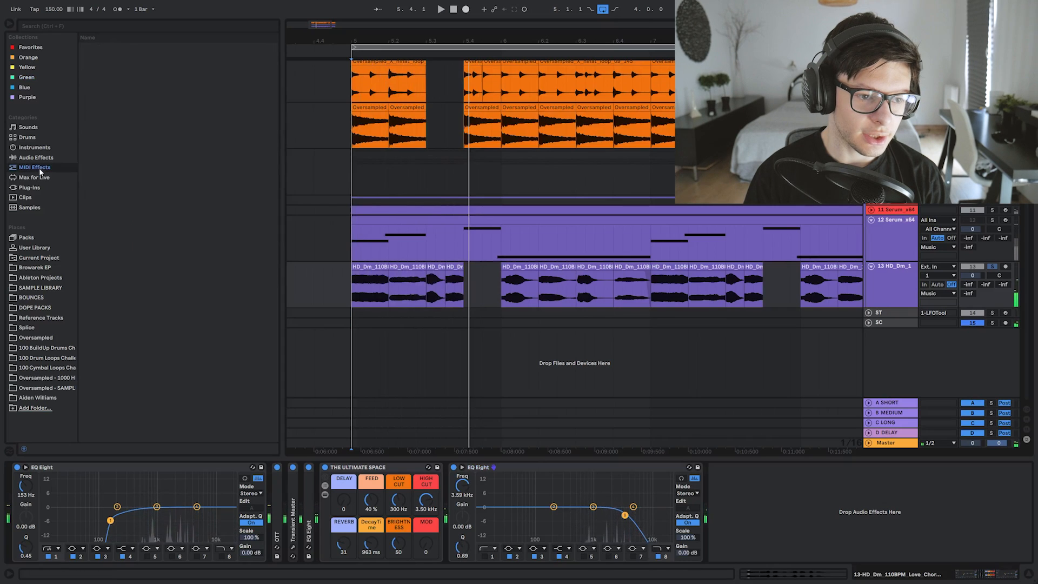
pyautogui.click(36, 157)
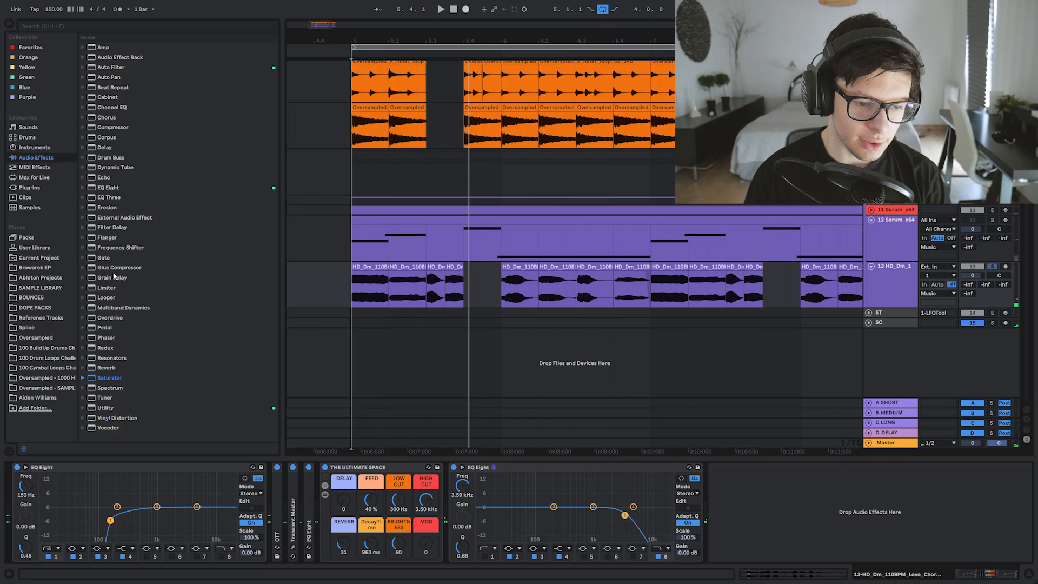
pyautogui.click(117, 377)
pyautogui.doubleClick(117, 378)
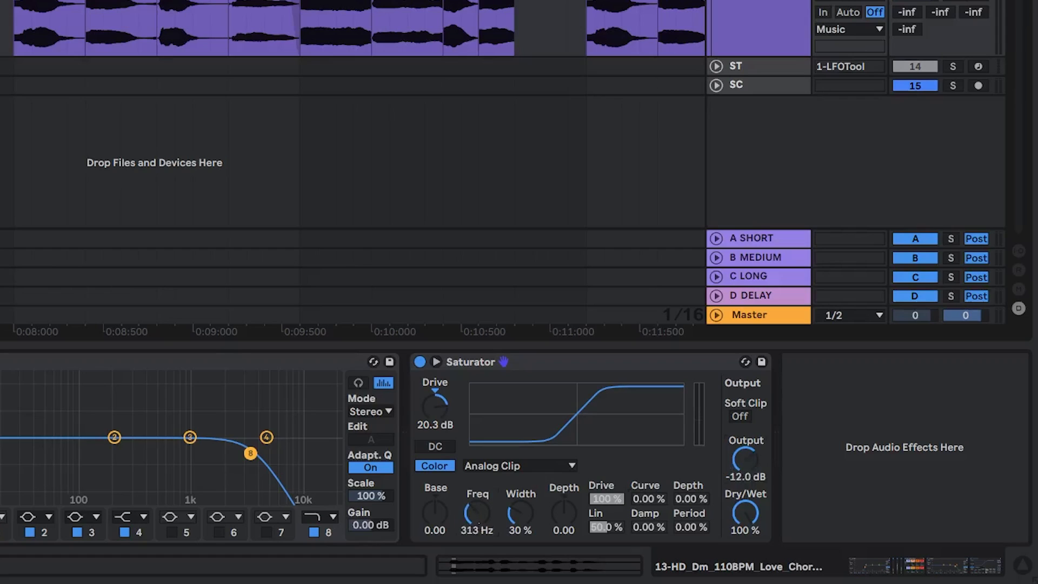
# - Set the Saturator to 28.0 dB drive, -15.1 dB output, Soft Clip on, 384 Hz color frequency and 15.6 depth
pyautogui.press('space')
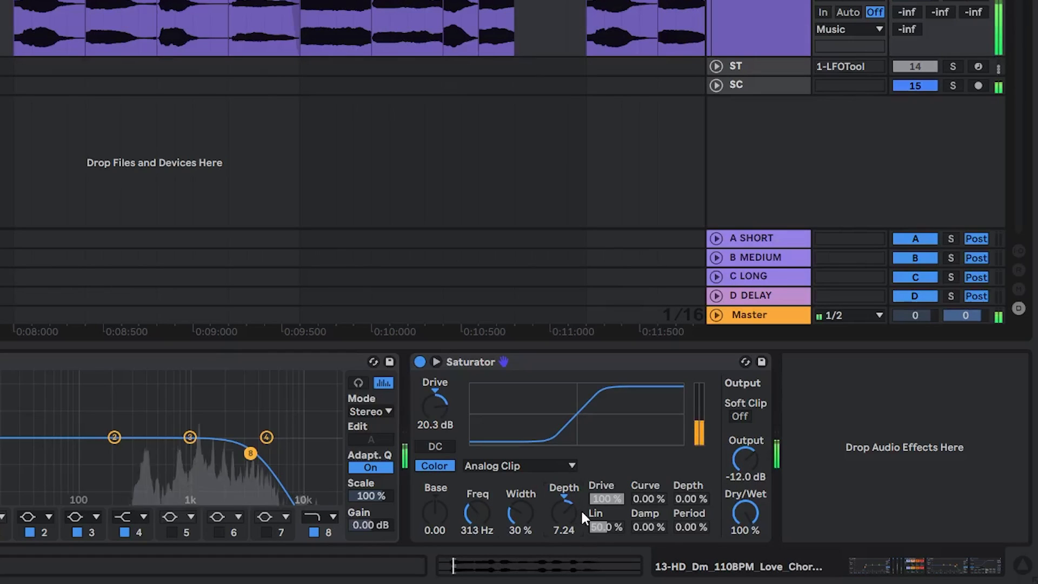
pyautogui.moveTo(440, 409); pyautogui.dragTo(440, 386)
pyautogui.moveTo(745, 459); pyautogui.dragTo(746, 473)
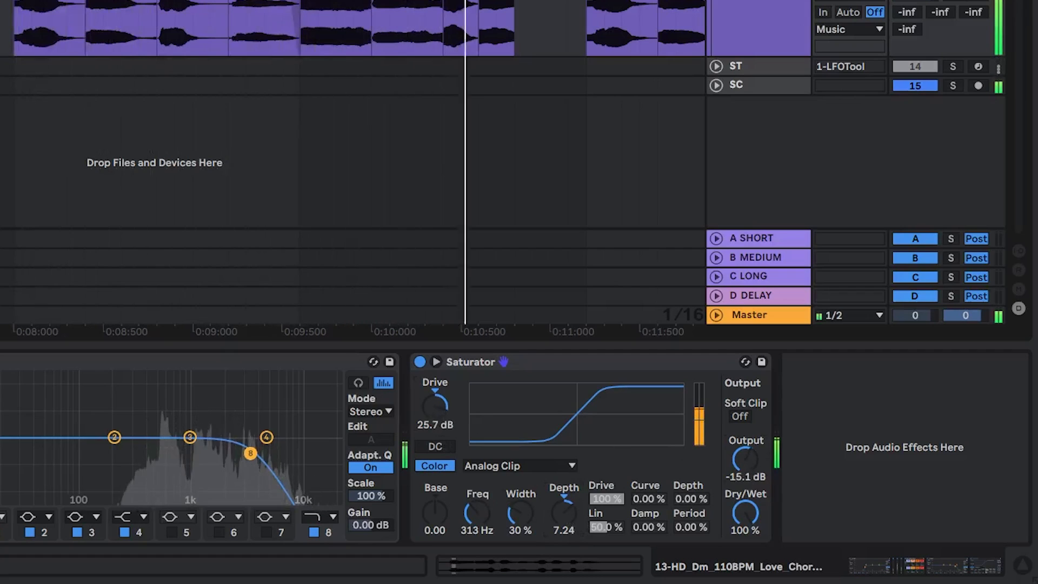
pyautogui.click(742, 416)
pyautogui.moveTo(430, 408); pyautogui.dragTo(430, 397)
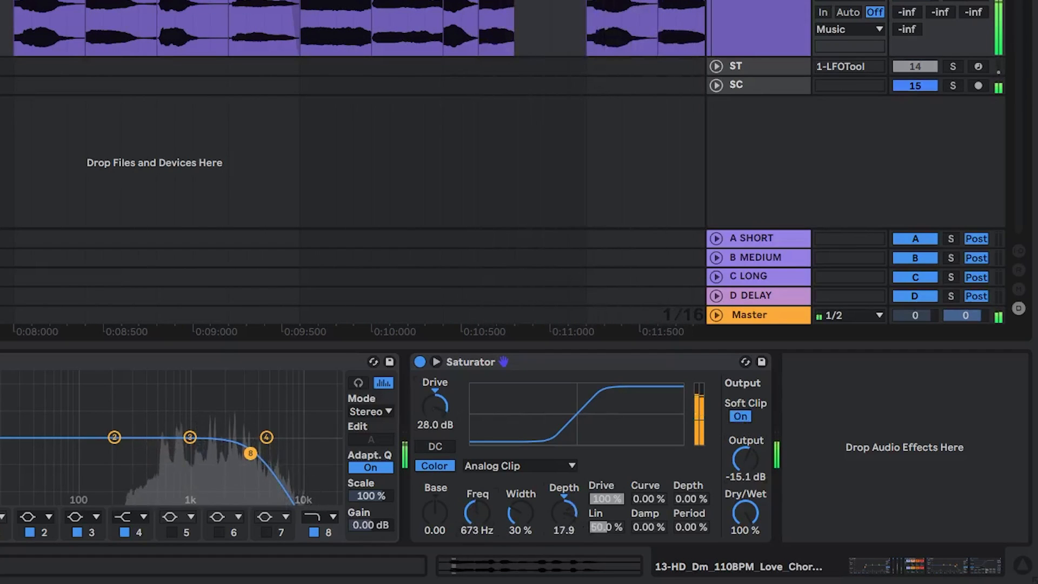
pyautogui.moveTo(564, 512); pyautogui.dragTo(564, 520)
pyautogui.moveTo(478, 513)
pyautogui.mouseDown()
pyautogui.moveTo(479, 545)
pyautogui.moveTo(479, 525)
pyautogui.mouseUp()
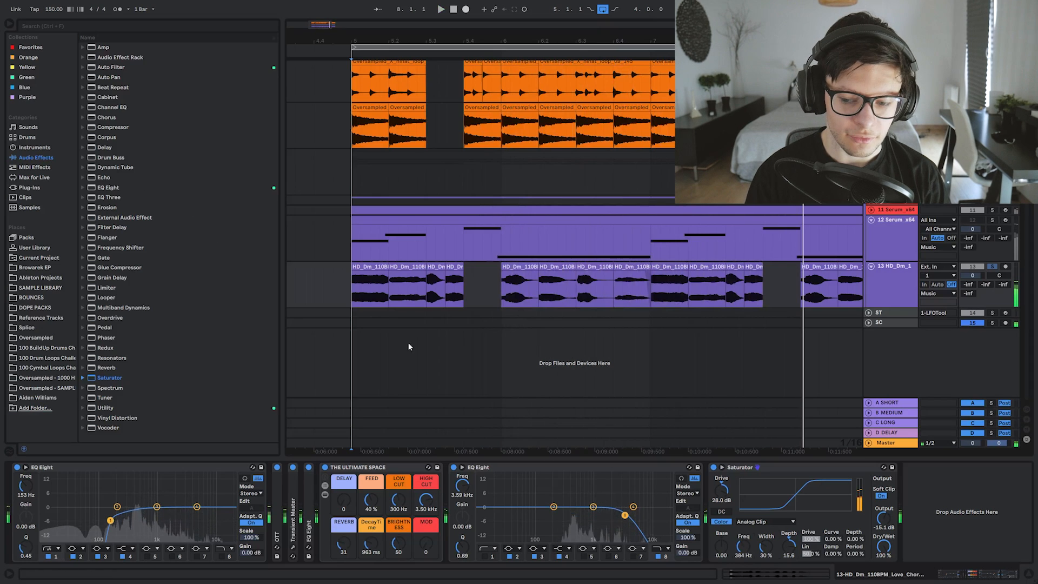
# - Add an EQ Eight after the Saturator and apply a x4 low cut at 330 Hz
pyautogui.hotkey('ctrl', 'v')
pyautogui.press('space')
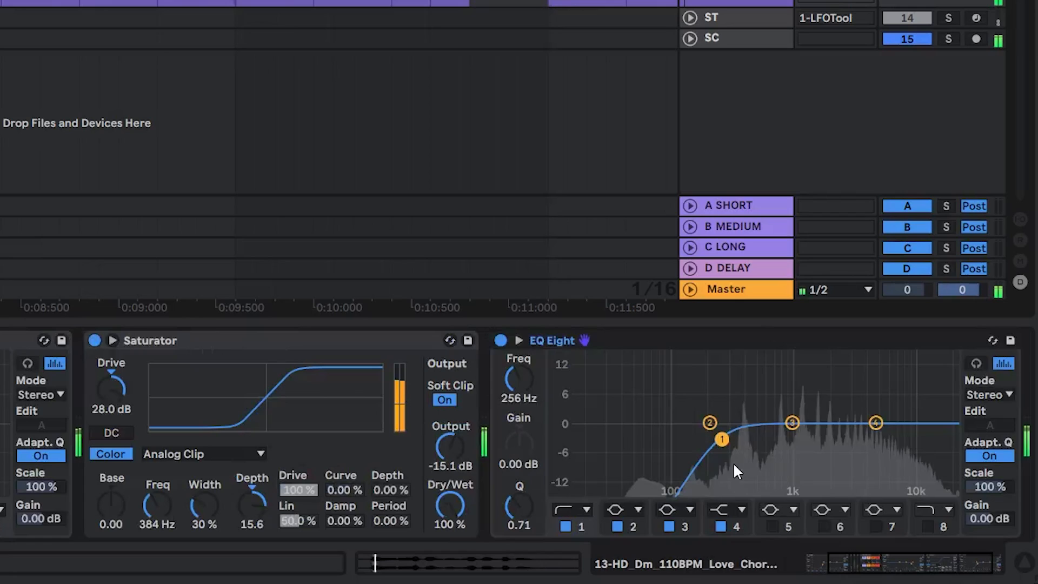
pyautogui.click(573, 509)
pyautogui.click(568, 378)
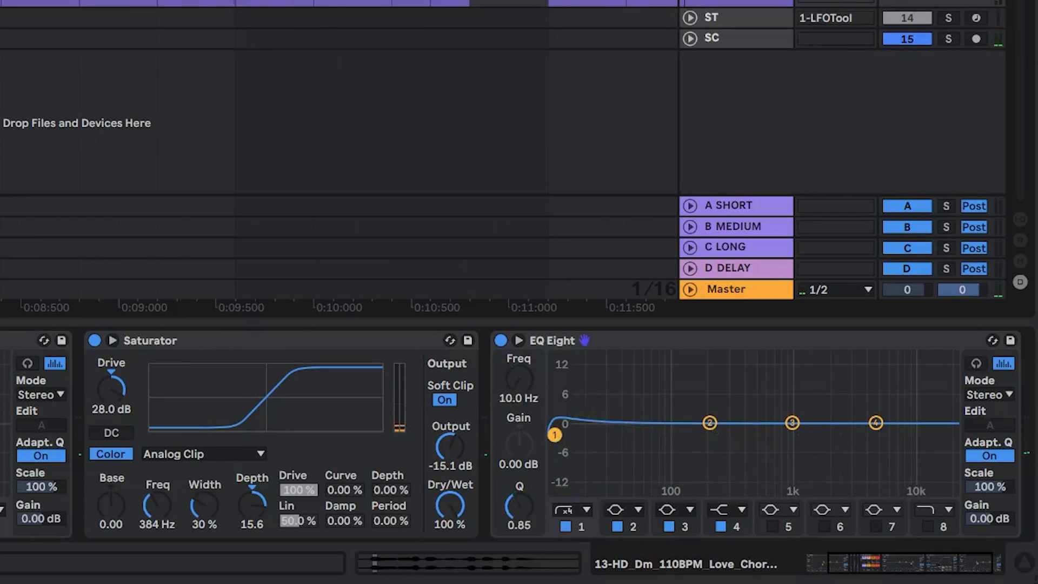
pyautogui.moveTo(554, 435); pyautogui.dragTo(734, 438)
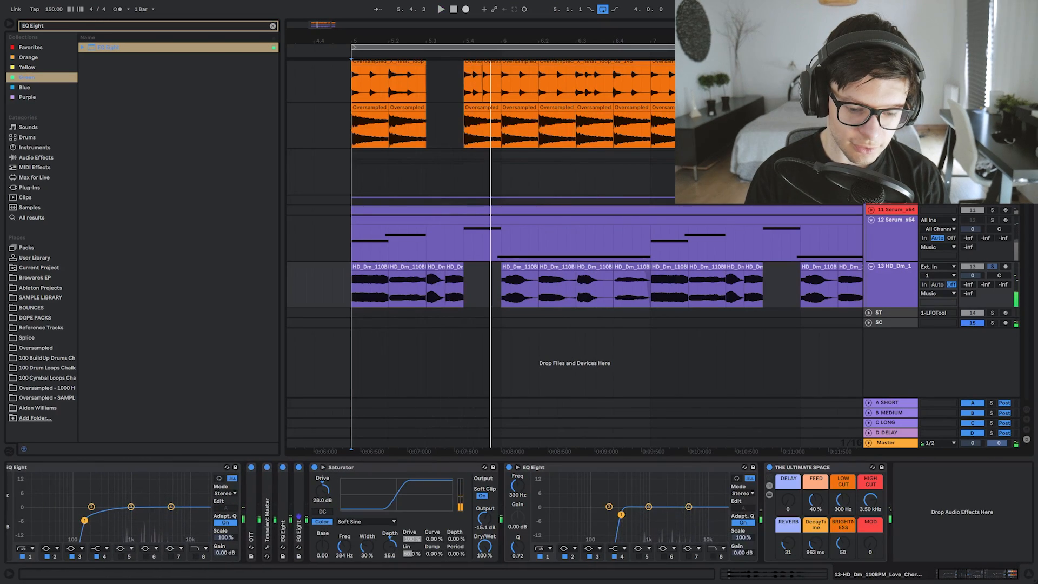
# - Audition different Saturator curve types during playback, including Medium Curve and Waveshaper
pyautogui.click(366, 521)
pyautogui.click(366, 526)
pyautogui.press('space')
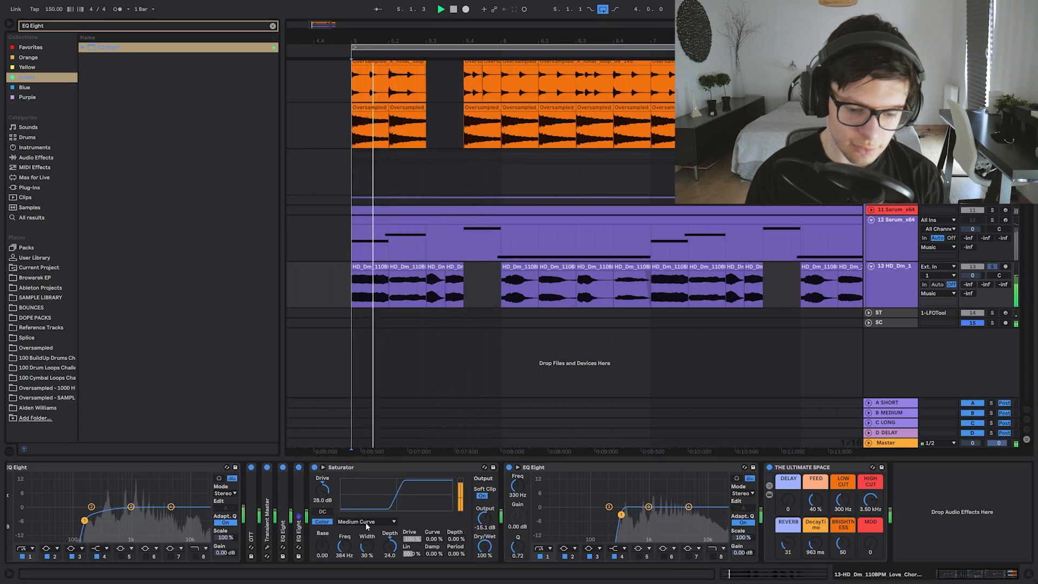
pyautogui.click(365, 523)
pyautogui.click(360, 506)
pyautogui.click(363, 523)
pyautogui.click(361, 513)
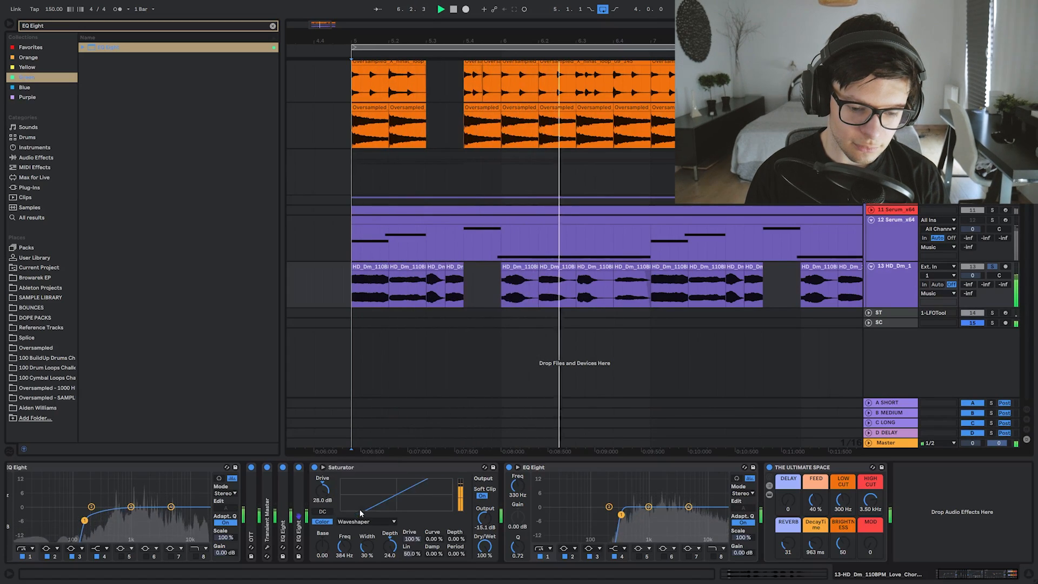
pyautogui.click(365, 521)
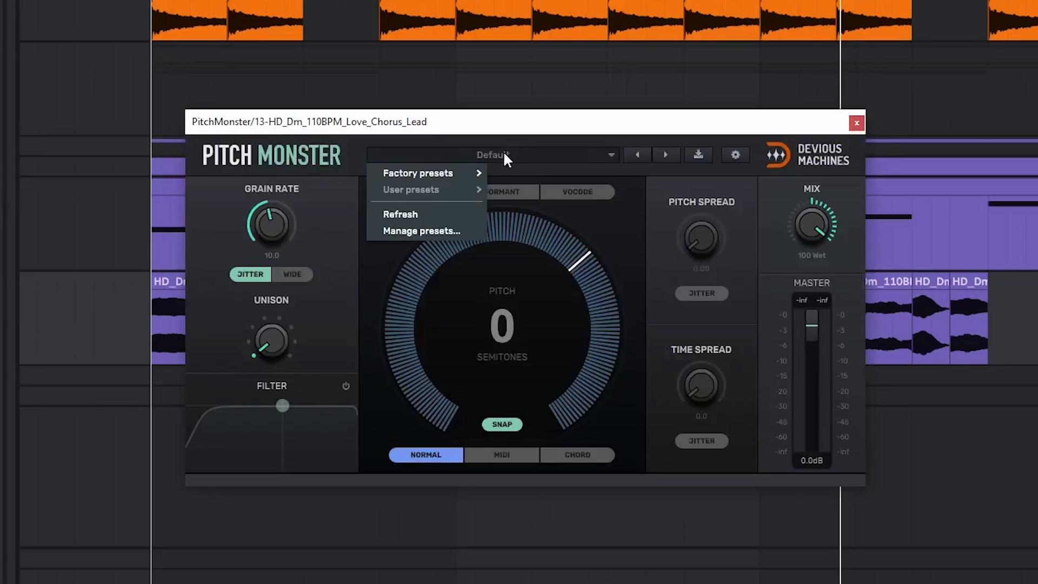
# - Load the Big Chorus factory preset in PitchMonster and reshape its filter toward higher frequencies
pyautogui.click(456, 157)
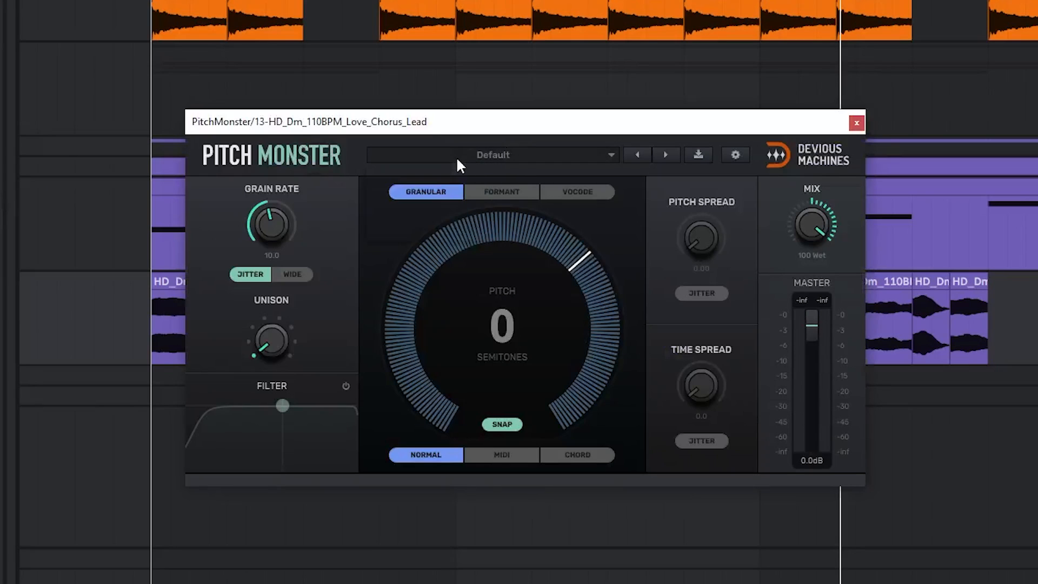
pyautogui.click(456, 157)
pyautogui.moveTo(418, 173)
pyautogui.moveTo(538, 174)
pyautogui.click(636, 178)
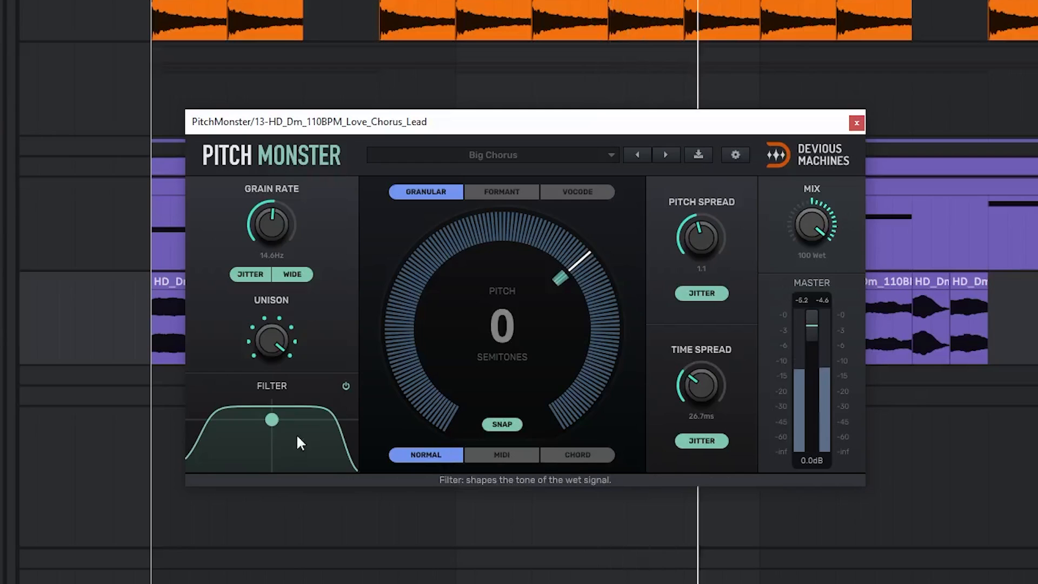
pyautogui.moveTo(271, 419); pyautogui.dragTo(294, 435)
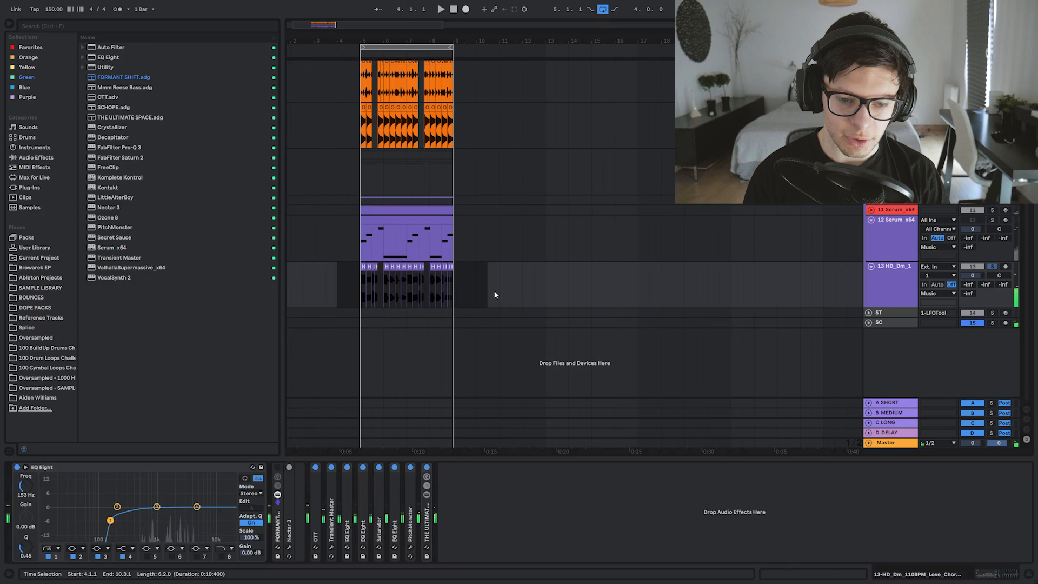
# - Set the warp mode of all 18 vocal clips to Complex Pro and try out lower Formants values
pyautogui.hotkey('shift', 'Tab')
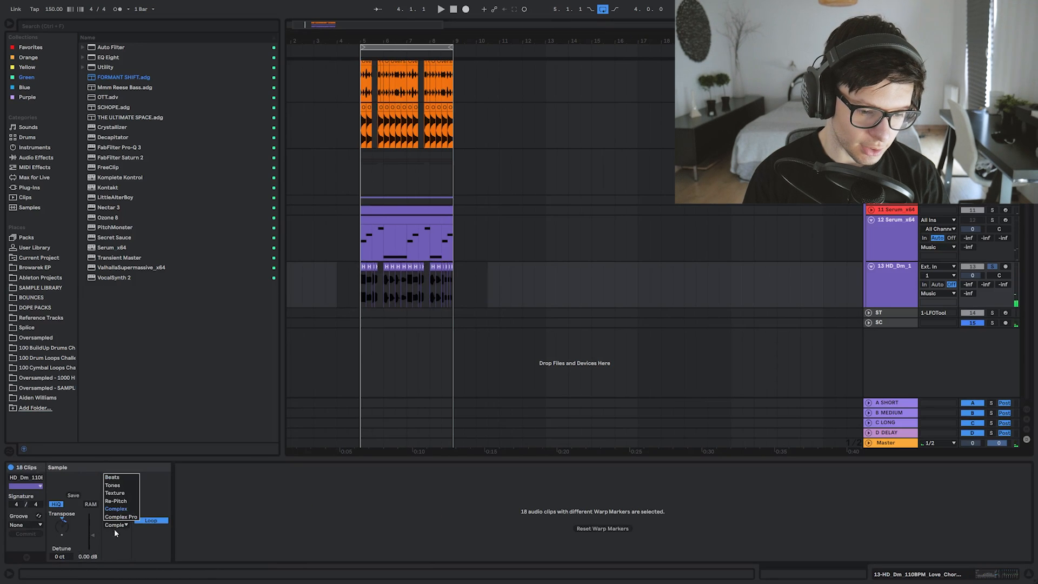
pyautogui.click(120, 516)
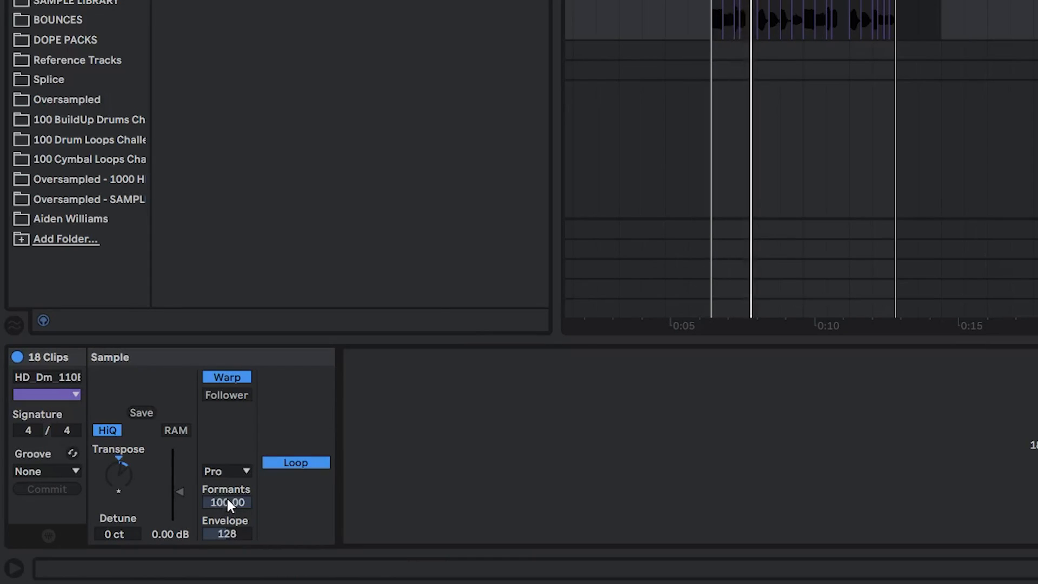
pyautogui.moveTo(230, 505); pyautogui.dragTo(230, 567)
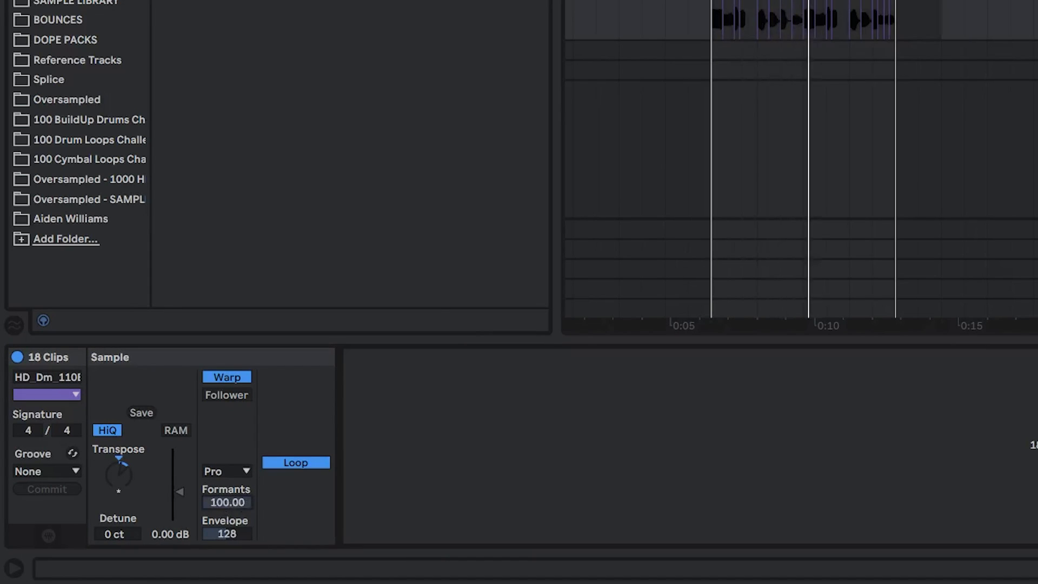
pyautogui.hotkey('shift', 'Tab')
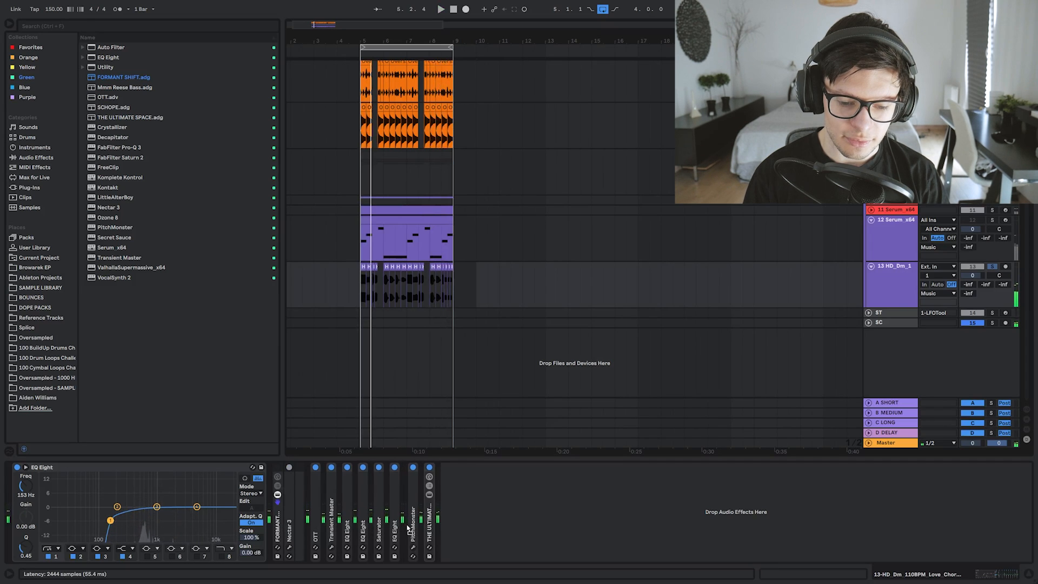
# - Replace the FORMANT SHIFT rack with VocalSynth 2, placed before PitchMonster in the vocal chain
pyautogui.moveTo(405, 527); pyautogui.dragTo(367, 534)
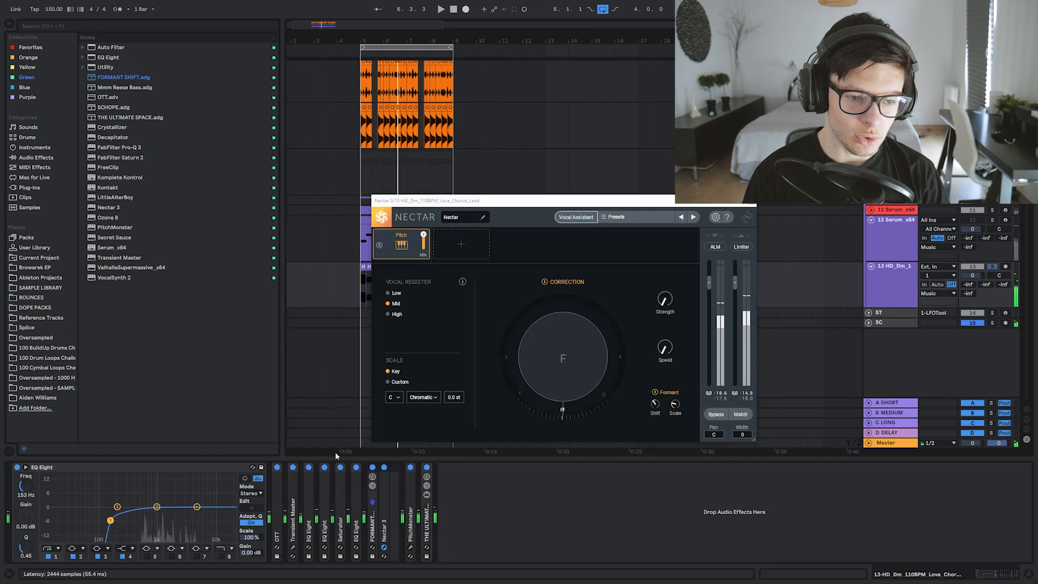
pyautogui.press('Delete')
pyautogui.press('space')
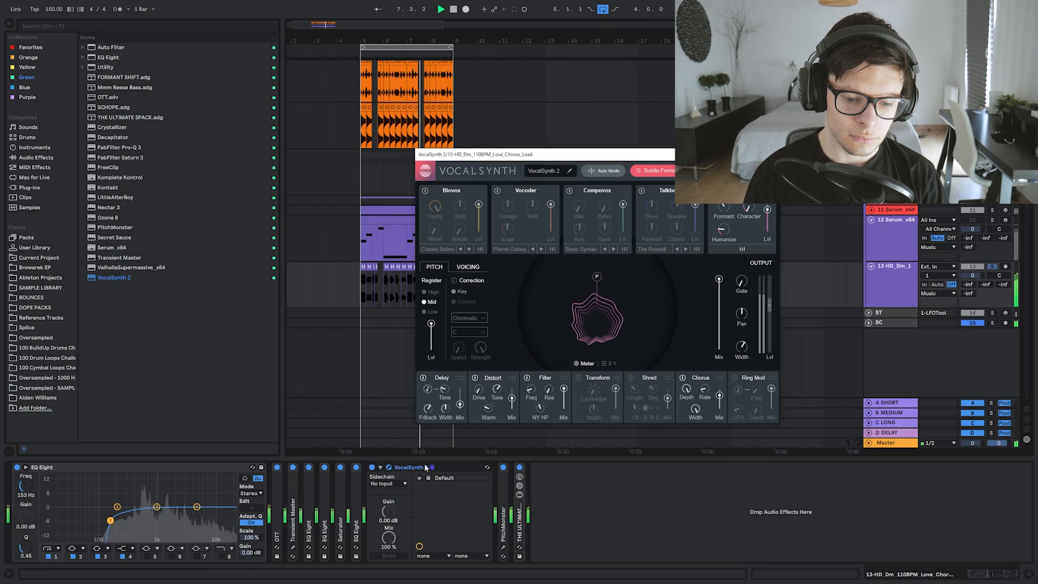
pyautogui.click(389, 467)
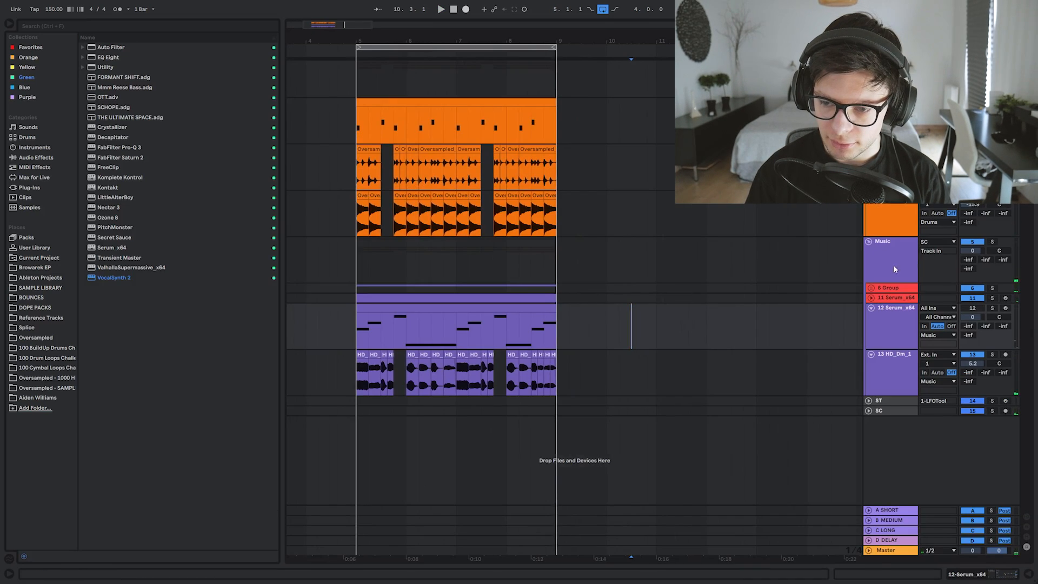
# - Assign the Music group's track color to its grouped tracks and clips, and return the insert marker to 5.1.1
pyautogui.rightClick(893, 266)
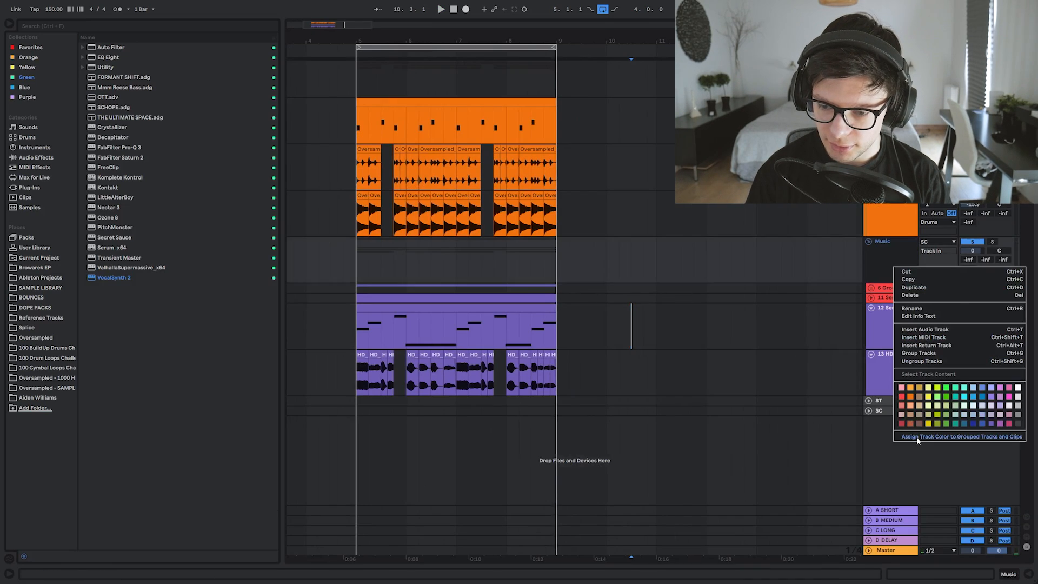
pyautogui.click(917, 439)
pyautogui.click(371, 253)
pyautogui.press('Left')
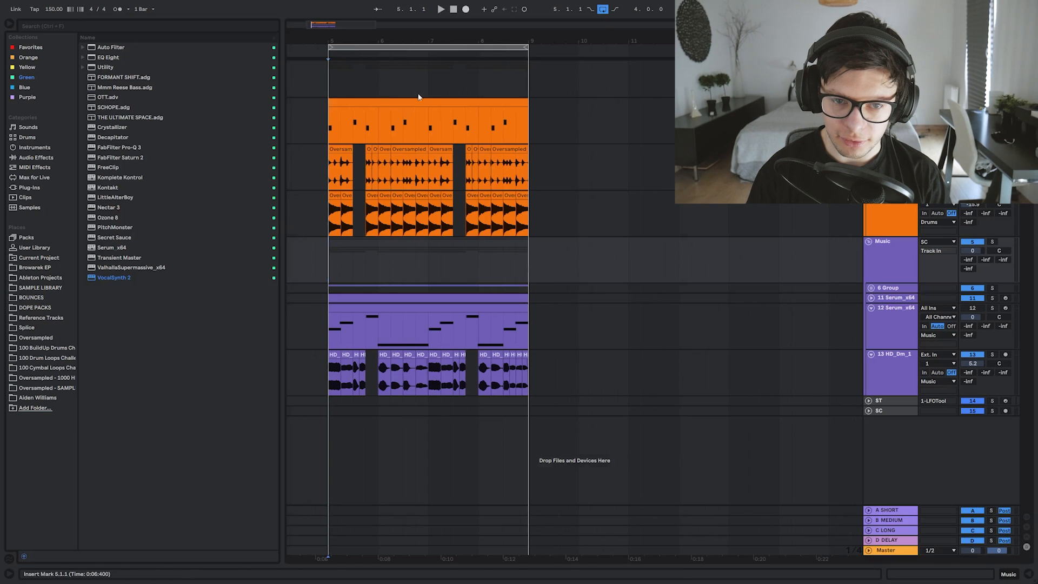
# - Show the automation for the Auto Filter's filter frequency on the Drum Rack For Sidechaining track
pyautogui.click(347, 103)
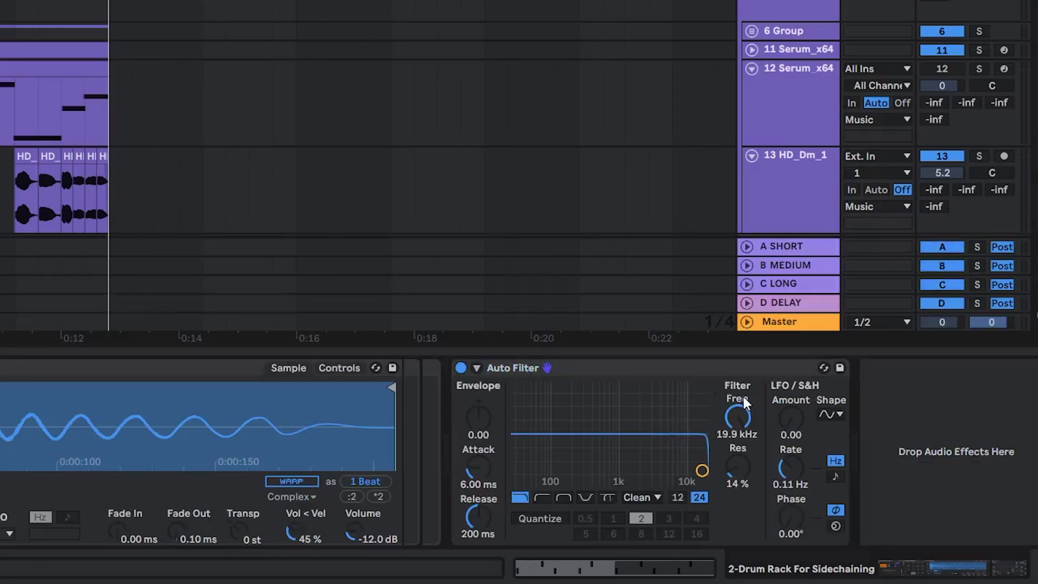
pyautogui.rightClick(865, 495)
pyautogui.click(886, 512)
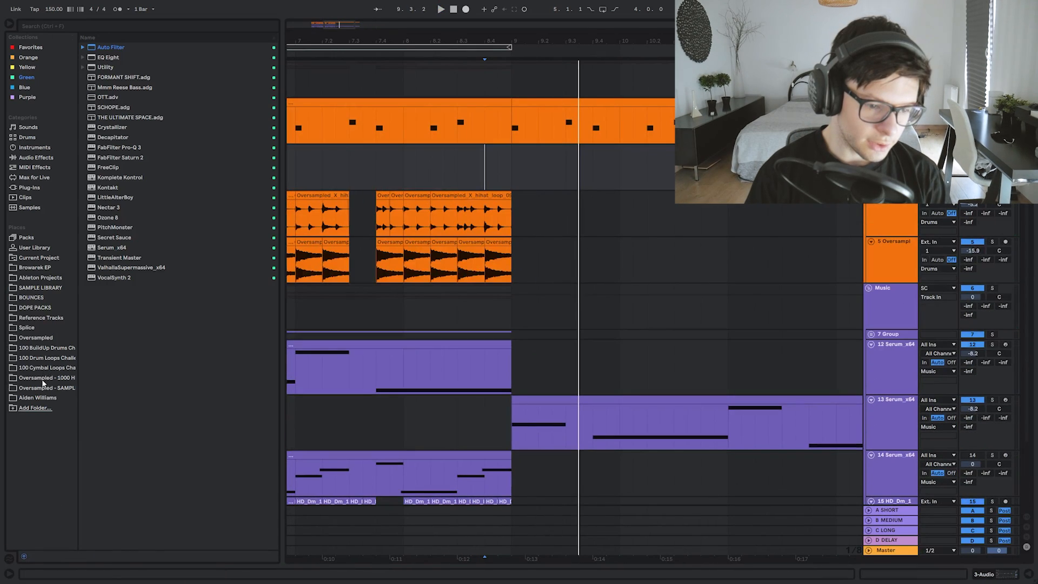
# - Place 1000_clap_004.wav from the Claps folder on the empty drum audio track at beat 3 of bar 9 and audition it
pyautogui.click(43, 377)
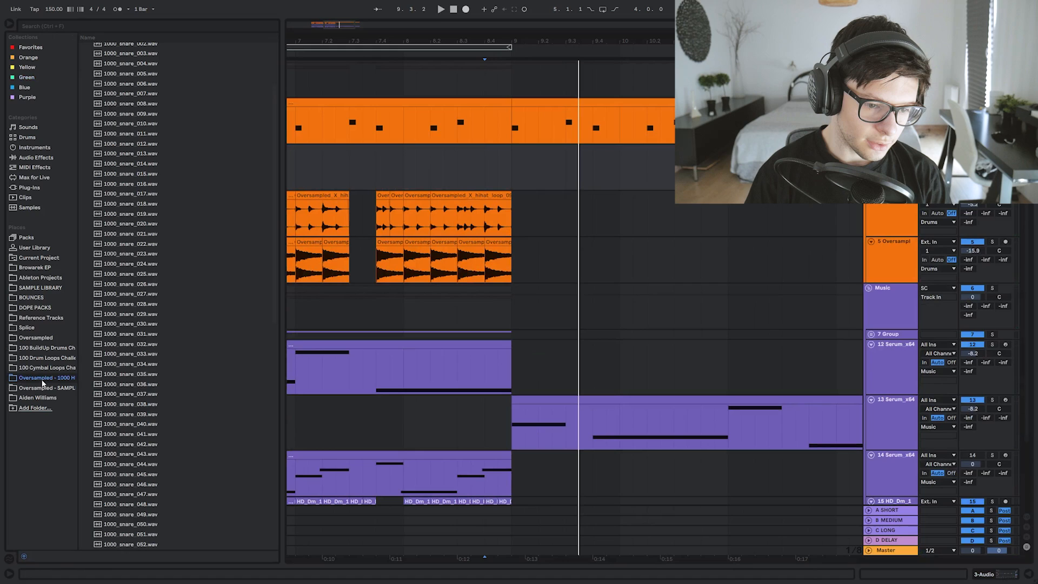
pyautogui.click(200, 167)
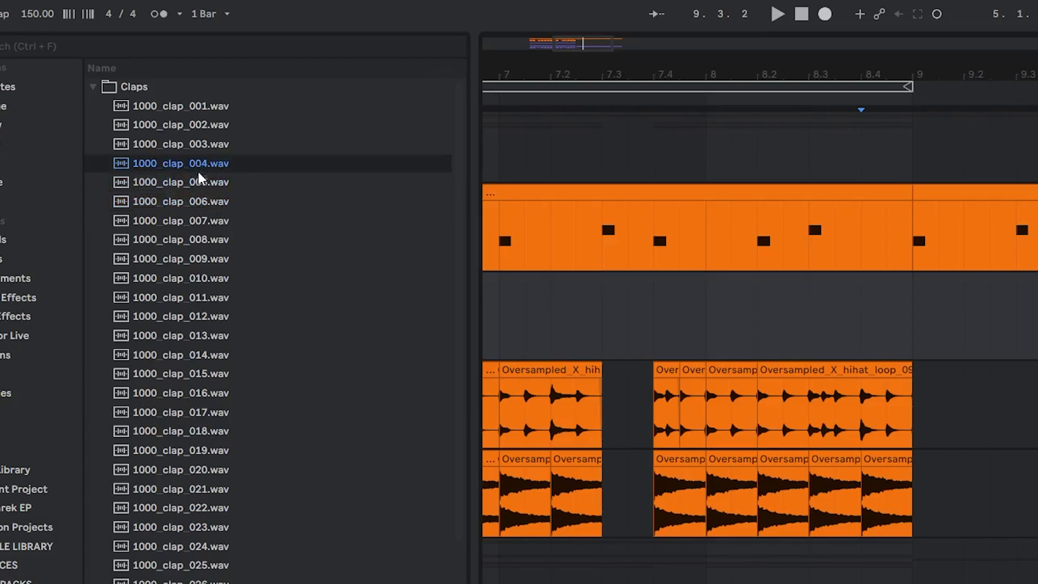
pyautogui.moveTo(198, 173)
pyautogui.mouseDown()
pyautogui.moveTo(1035, 278)
pyautogui.moveTo(1025, 306)
pyautogui.mouseUp()
pyautogui.click(911, 319)
pyautogui.press('space')
pyautogui.scroll(3, 522, 237)
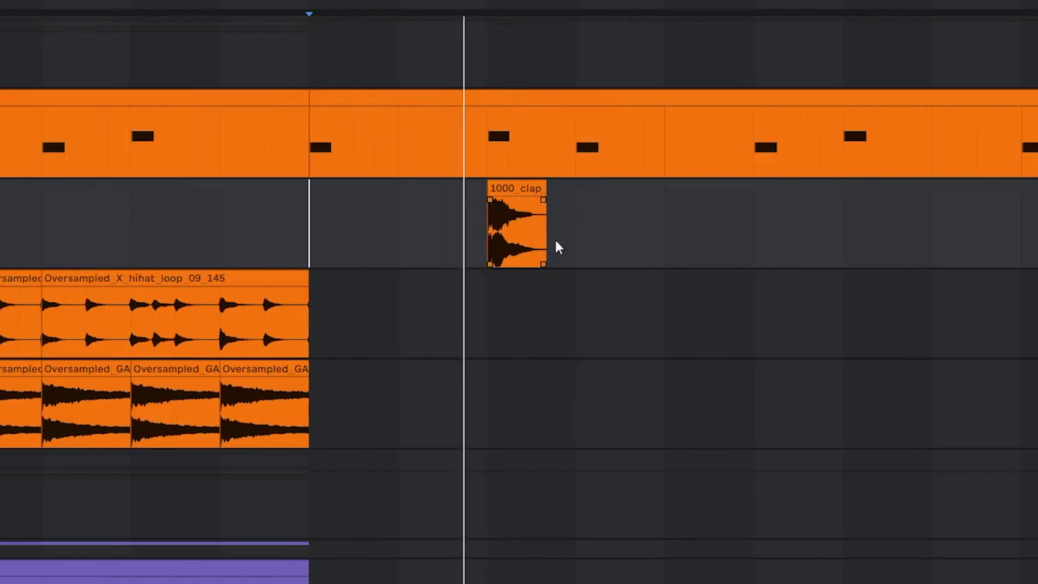
# - Duplicate the clap so that it repeats once per bar through bar 12
pyautogui.hotkey('ctrl', 'd')
pyautogui.hotkey('ctrl', 'd')
pyautogui.hotkey('ctrl', 'd')
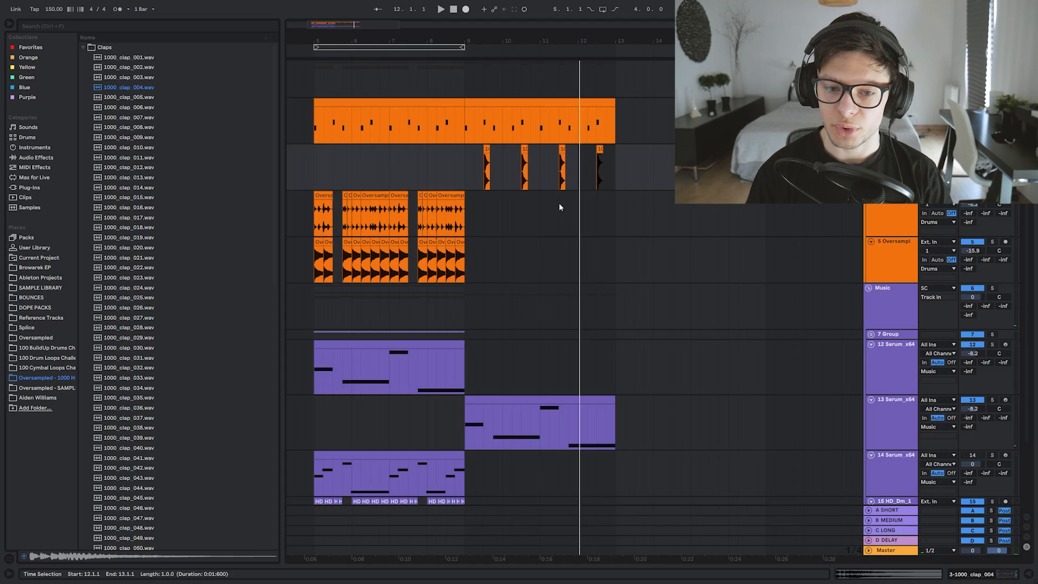
# - Insert a new audio track below the clap track and copy the first clap onto it at 9.1.1
pyautogui.hotkey('ctrl', 't')
pyautogui.scroll(3, 487, 214)
pyautogui.click(538, 213)
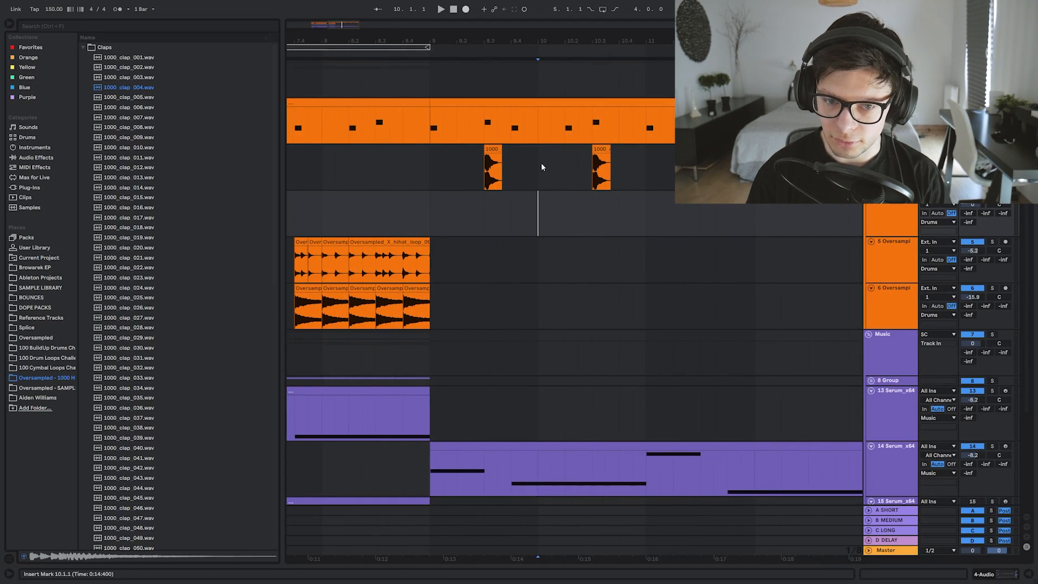
pyautogui.moveTo(498, 168); pyautogui.dragTo(445, 217)
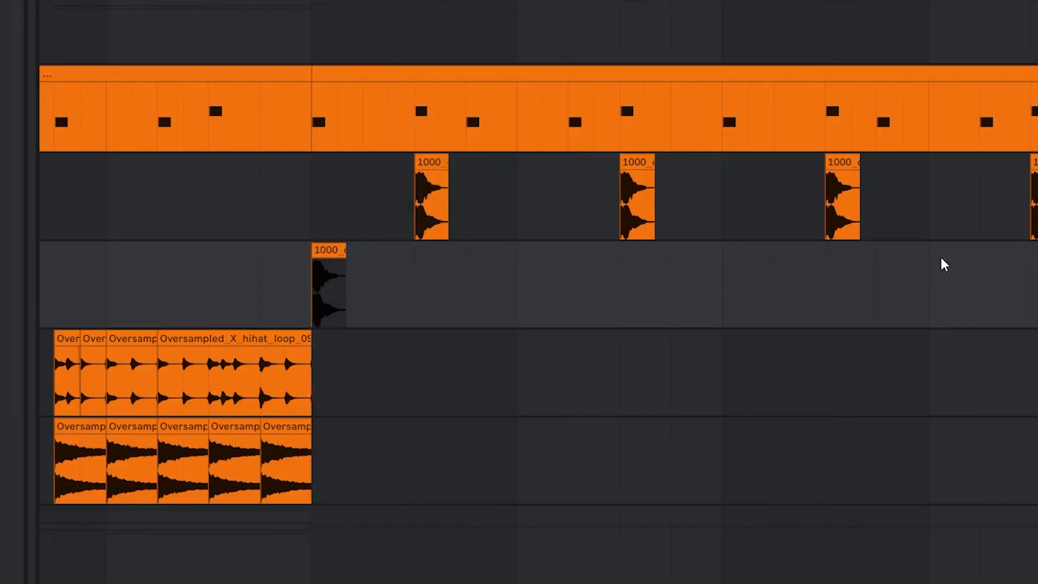
pyautogui.press('space')
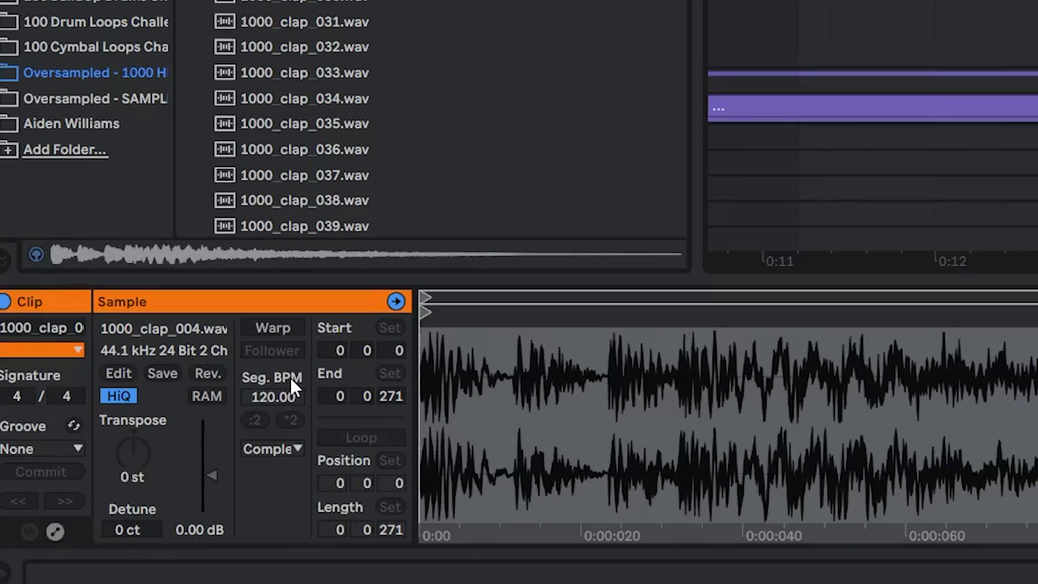
# - Warp the copied clap, stretch it to about one bar, and use Texture mode with an adjusted Grain Size
pyautogui.click(284, 326)
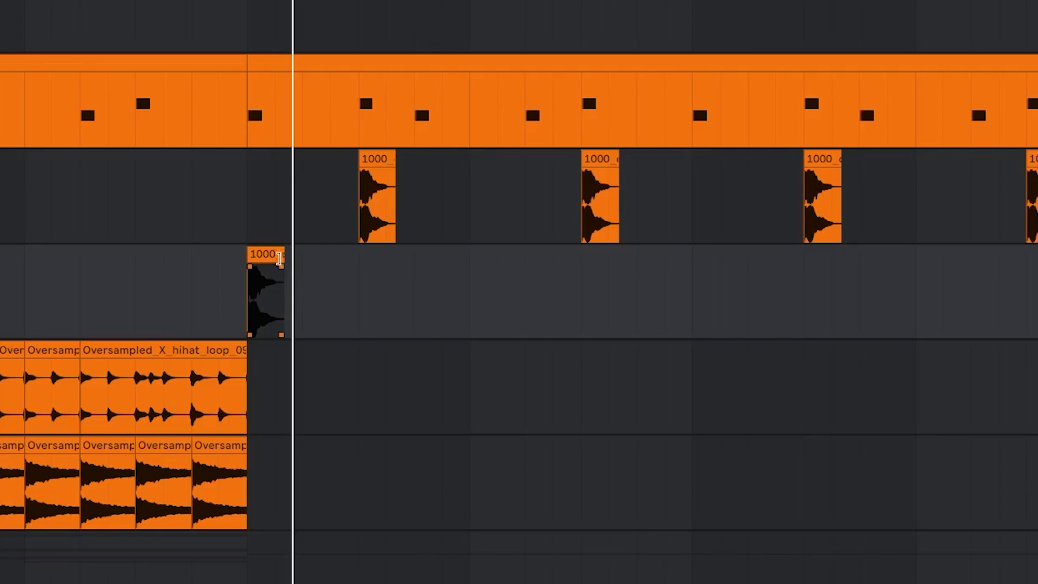
pyautogui.moveTo(278, 254); pyautogui.dragTo(1016, 274)
pyautogui.click(283, 448)
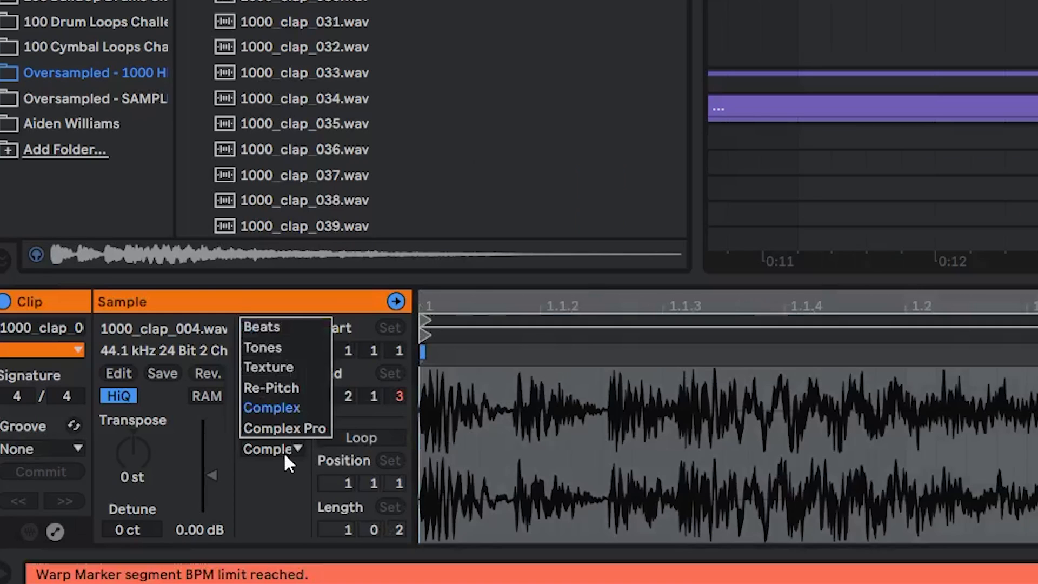
pyautogui.click(267, 366)
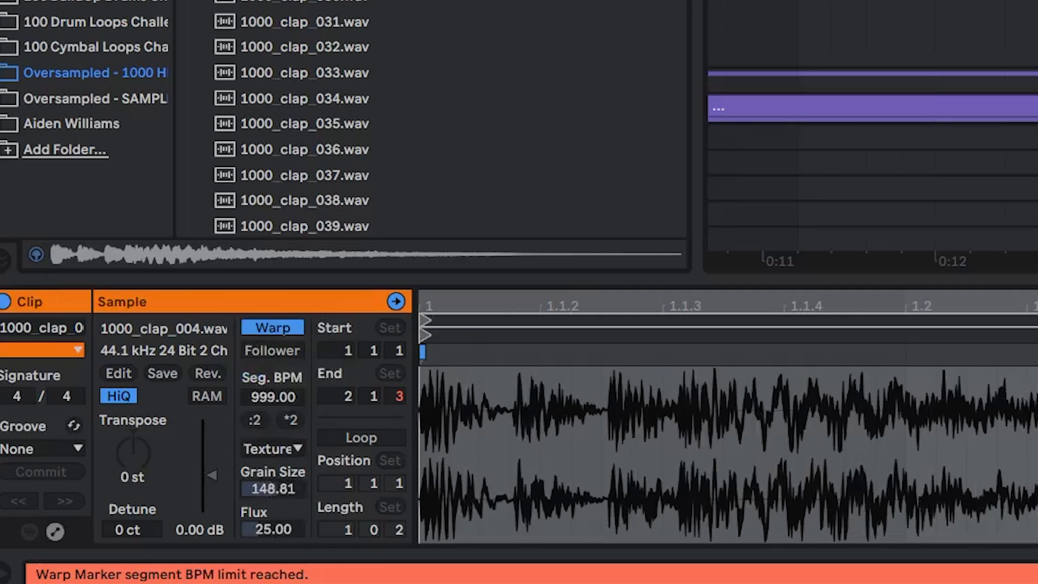
pyautogui.moveTo(273, 488); pyautogui.dragTo(273, 482)
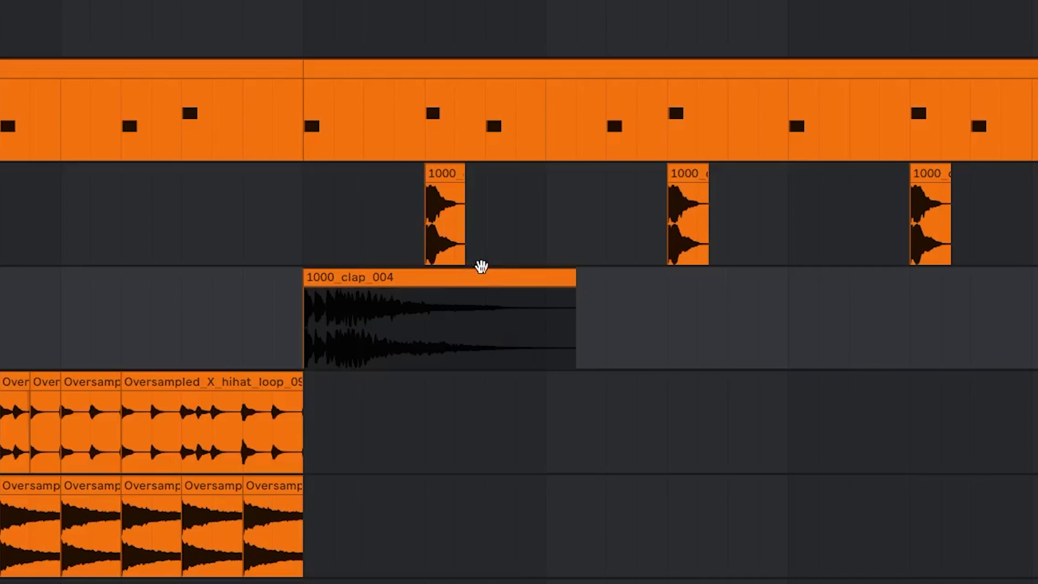
# - Set the consolidated clap's warp mode to Beats with transient looping off, and stretch the clip to end at 10.2.2
pyautogui.click(392, 332)
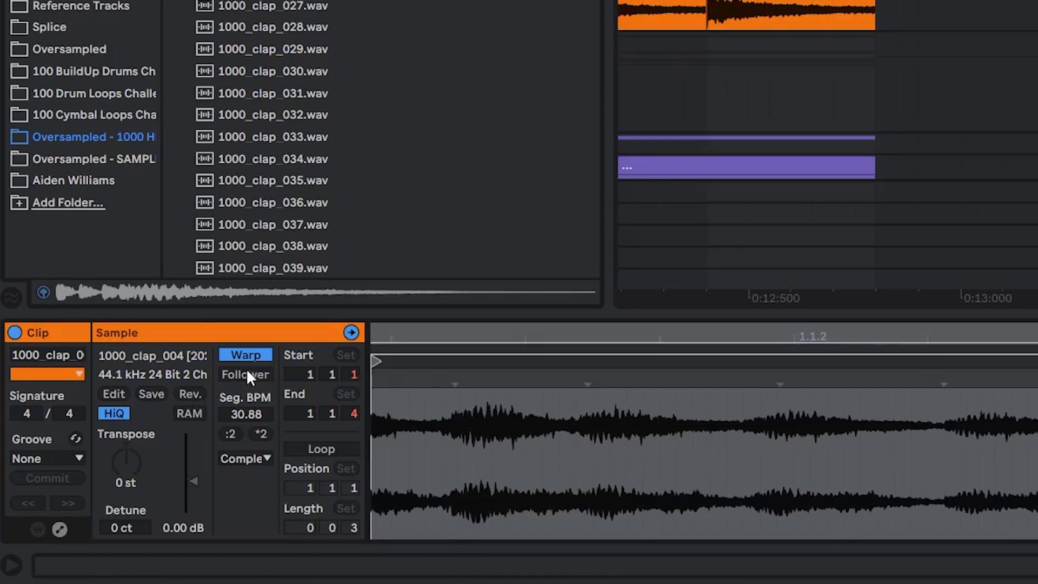
pyautogui.click(242, 458)
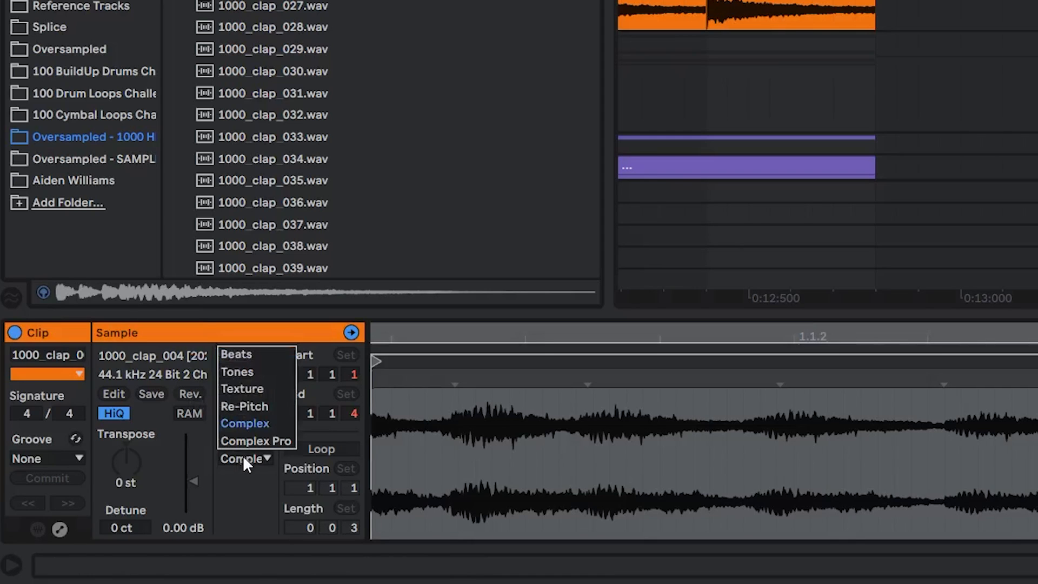
pyautogui.click(241, 354)
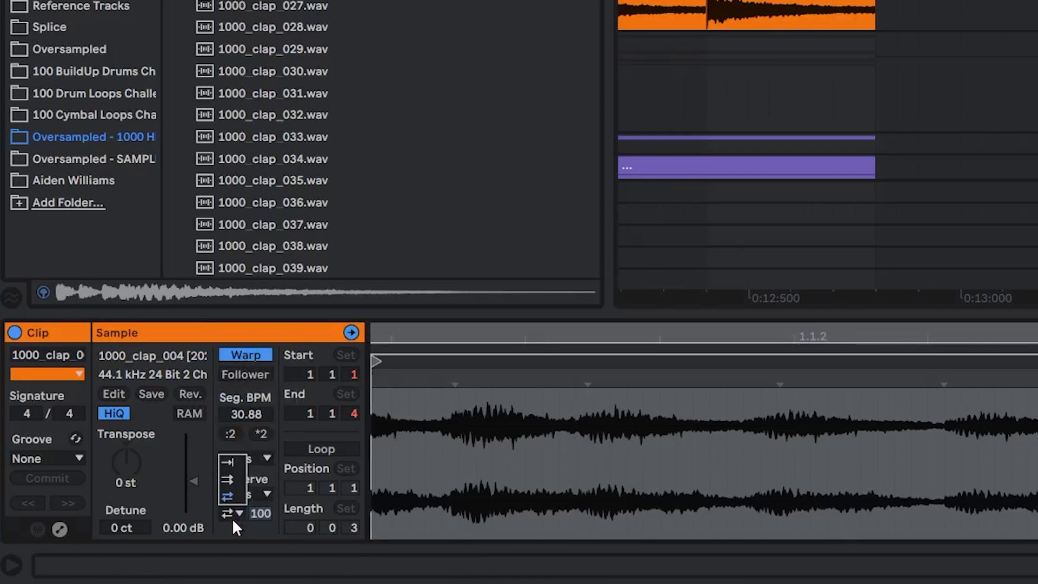
pyautogui.click(226, 462)
pyautogui.moveTo(220, 265); pyautogui.dragTo(959, 266)
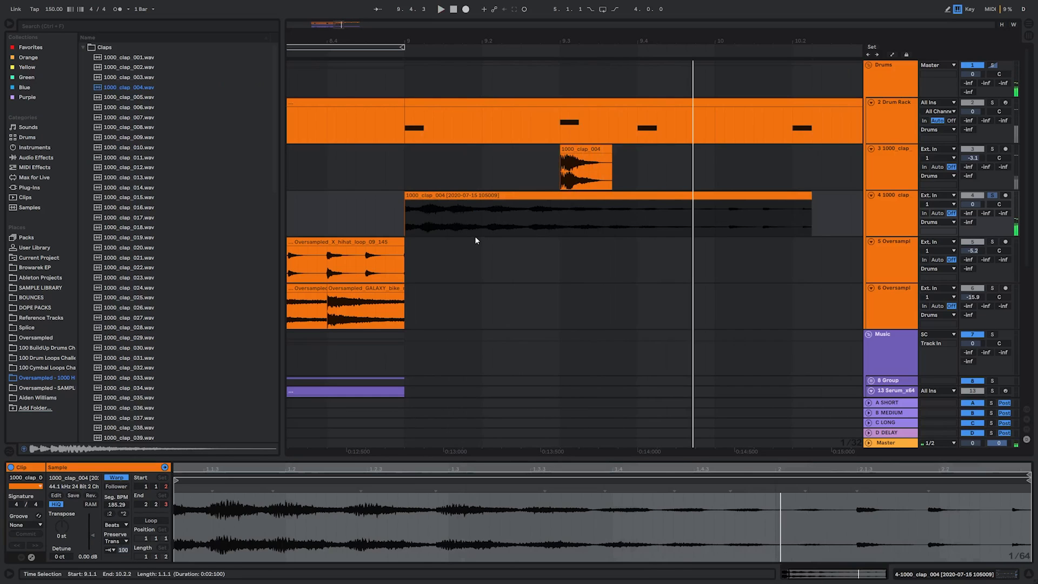
pyautogui.click(116, 525)
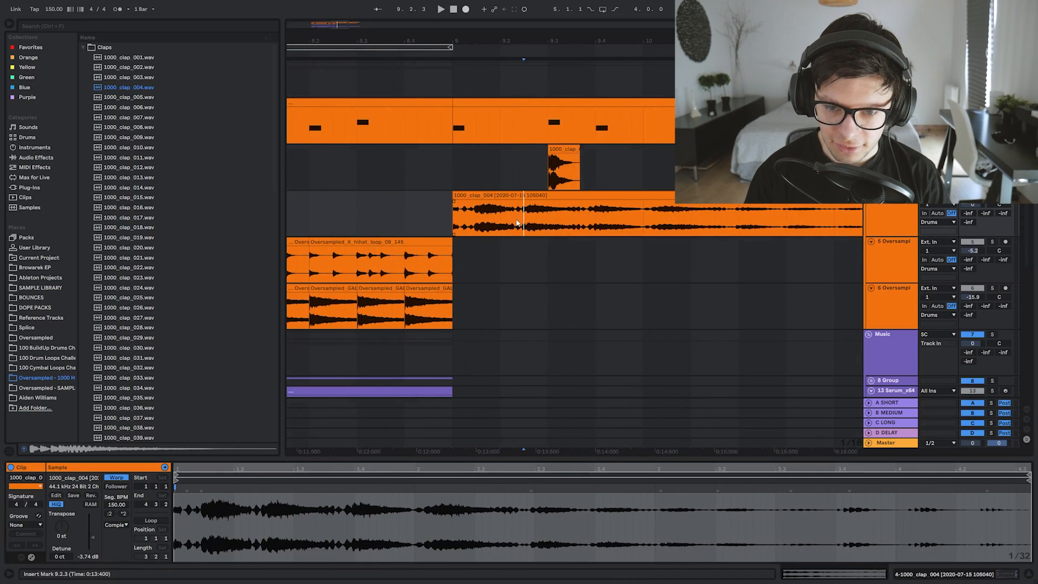
# - Audition the stretched clap from 9.1.1, split it at 9.2.1 and delete the part after the split
pyautogui.moveTo(632, 221); pyautogui.dragTo(571, 219)
pyautogui.click(524, 223)
pyautogui.click(399, 220)
pyautogui.press('space')
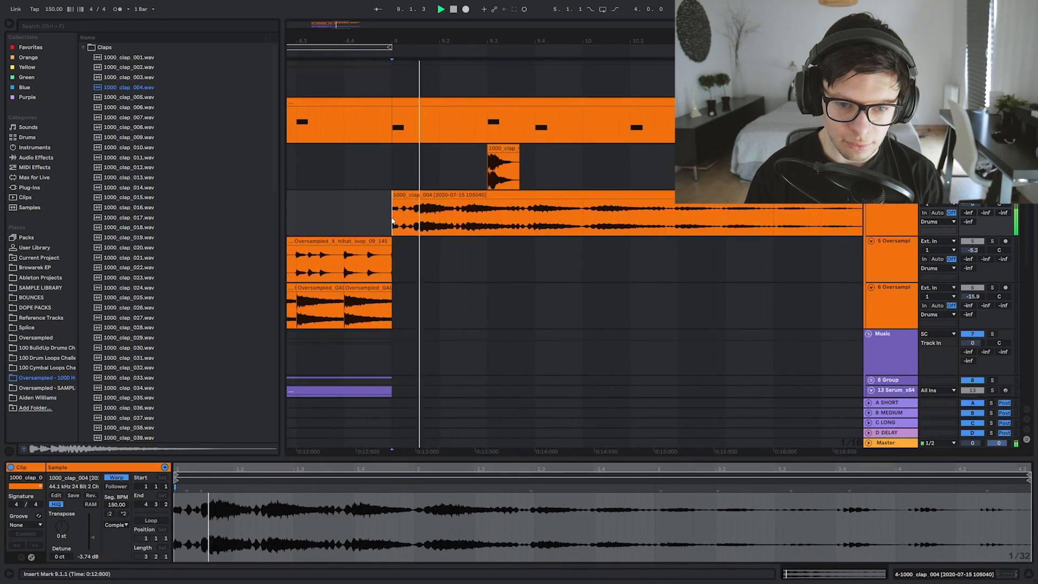
pyautogui.press('space')
pyautogui.click(438, 218)
pyautogui.hotkey('ctrl', 'e')
pyautogui.click(458, 196)
pyautogui.press('Delete')
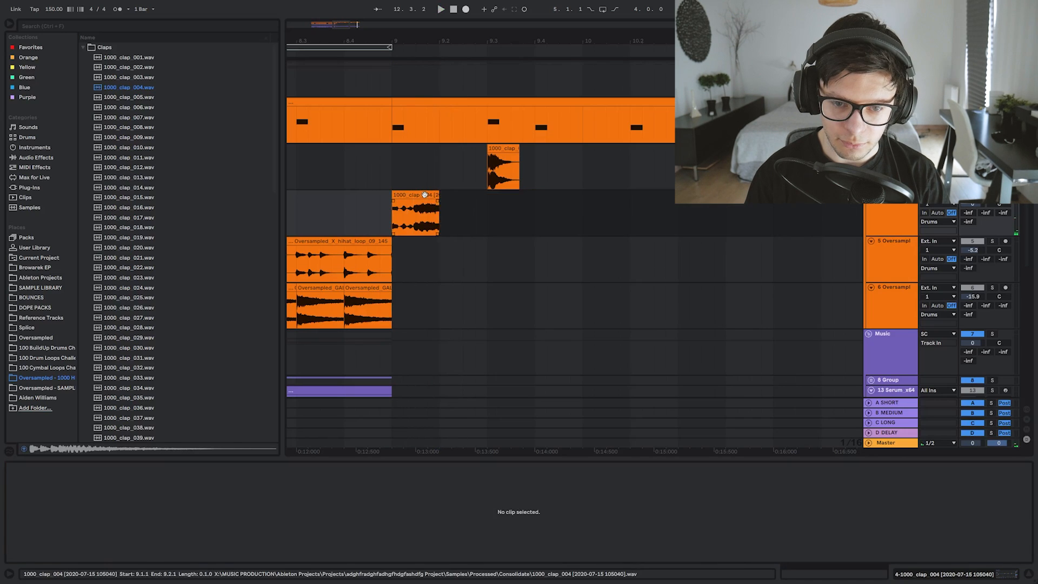
# - Move the trimmed clap so it leads into the main clap in bar 9, and extend its end with a fade-out
pyautogui.moveTo(424, 195); pyautogui.dragTo(496, 203)
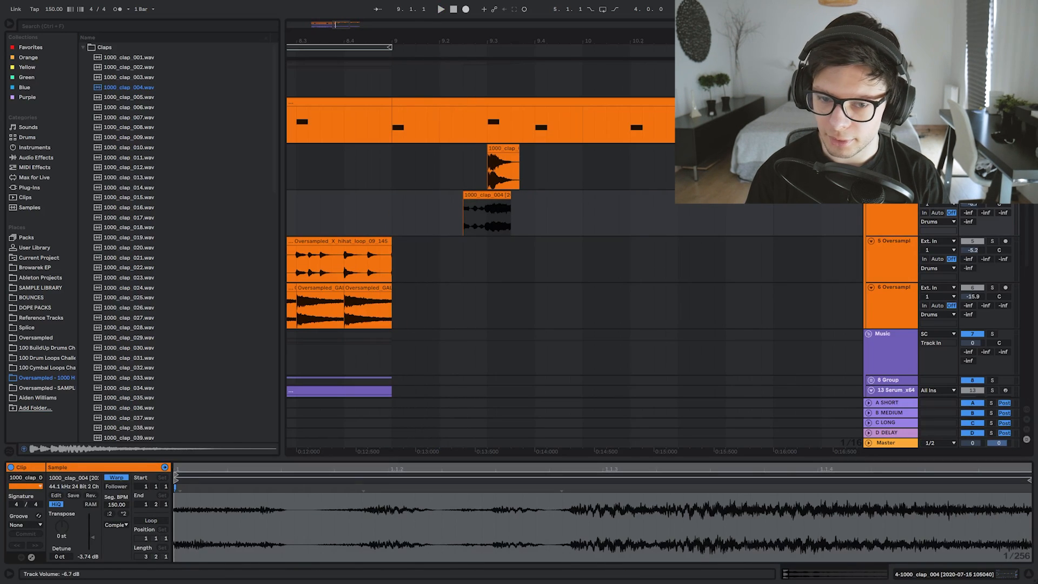
pyautogui.press('space')
pyautogui.scroll(3, 512, 202)
pyautogui.press('space')
pyautogui.moveTo(497, 204); pyautogui.dragTo(639, 205)
pyautogui.press('space')
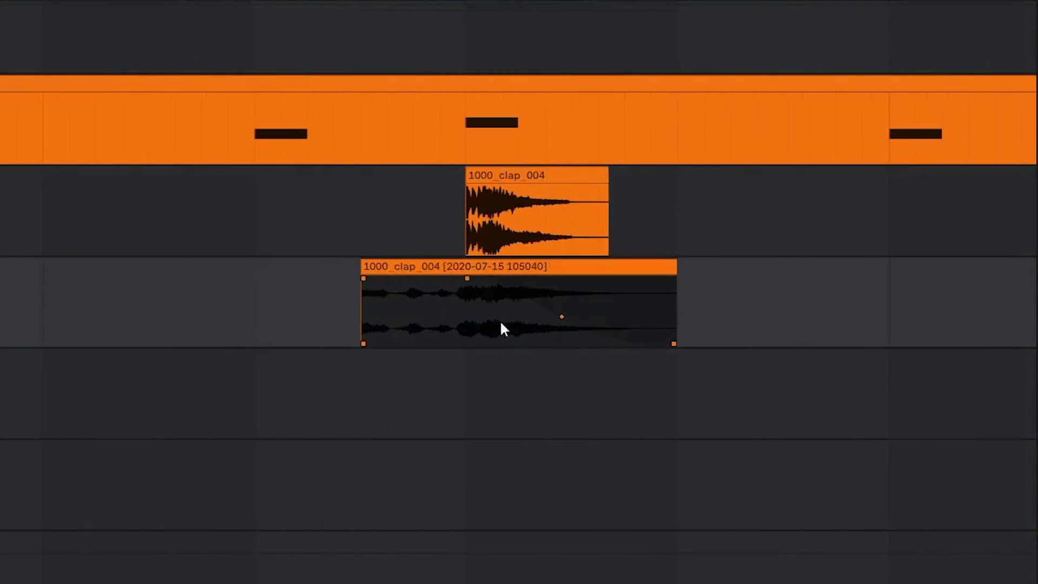
# - Slip the audio earlier inside the layered clap clip while auditioning it against the main clap
pyautogui.moveTo(280, 327); pyautogui.dragTo(281, 327)
pyautogui.press('space')
pyautogui.press('space')
pyautogui.moveTo(471, 317); pyautogui.dragTo(421, 322)
pyautogui.press('space')
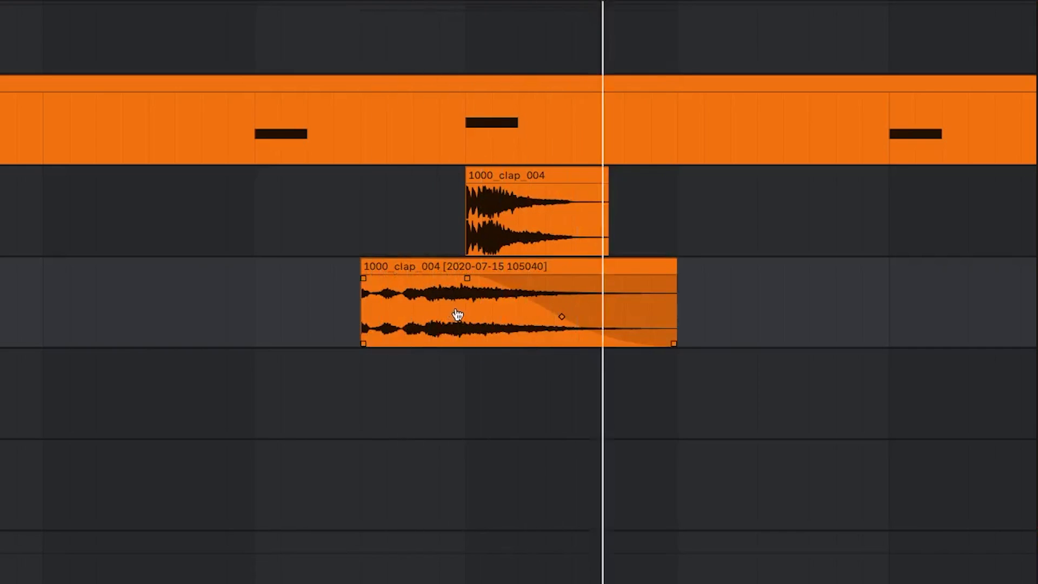
pyautogui.scroll(-3, 256, 306)
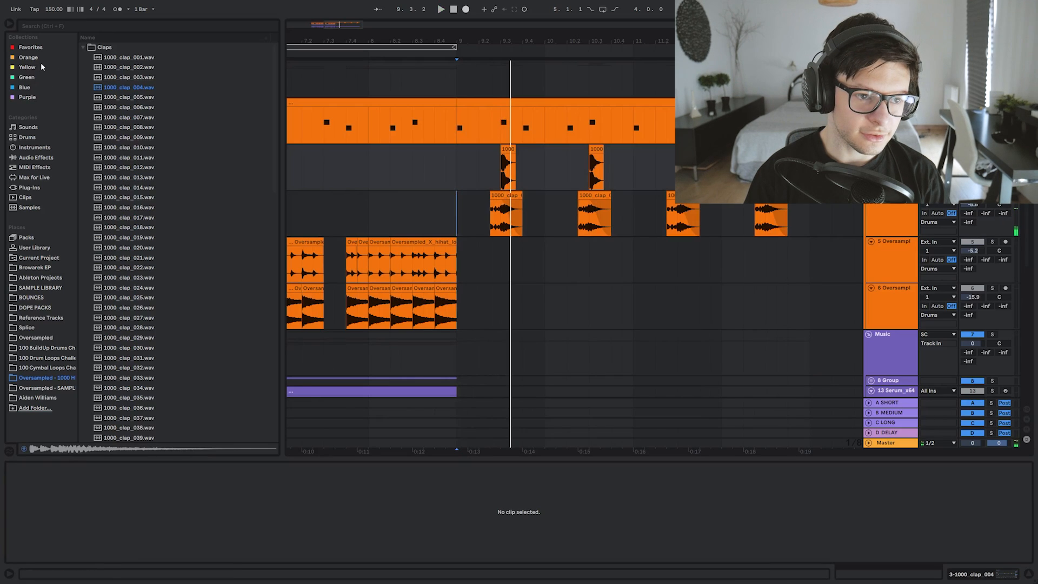
# - Add THE ULTIMATE SPACE.adg to the main clap track and set its DecayTime to 1.15 s
pyautogui.click(28, 57)
pyautogui.click(27, 68)
pyautogui.click(27, 77)
pyautogui.moveTo(138, 118); pyautogui.dragTo(508, 163)
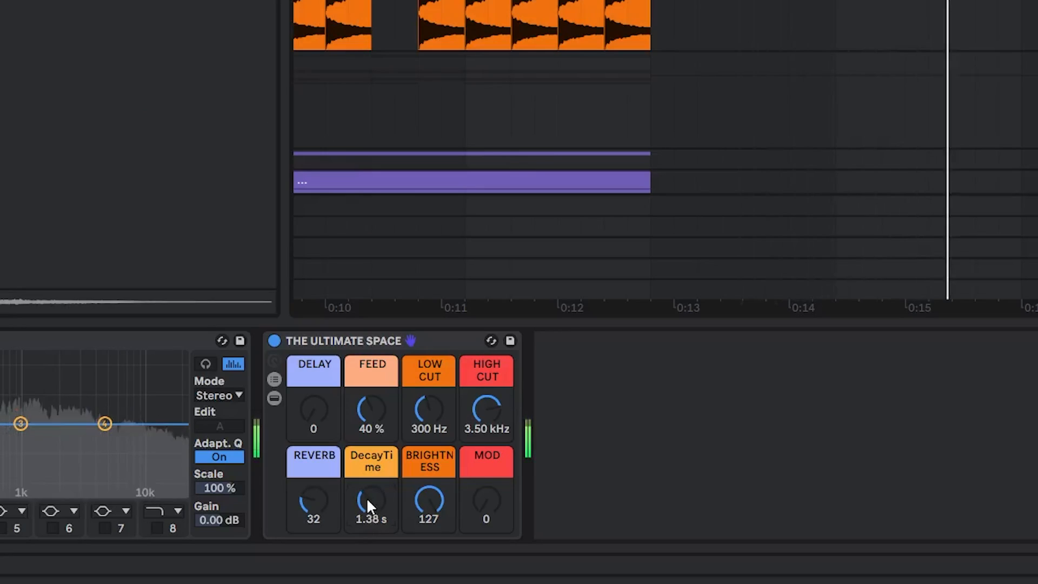
pyautogui.moveTo(366, 497); pyautogui.dragTo(367, 506)
# - Show the DecayTime automation in a new lane and raise it to 7.27 s from the bar 12 clap to bar 13
pyautogui.rightClick(370, 497)
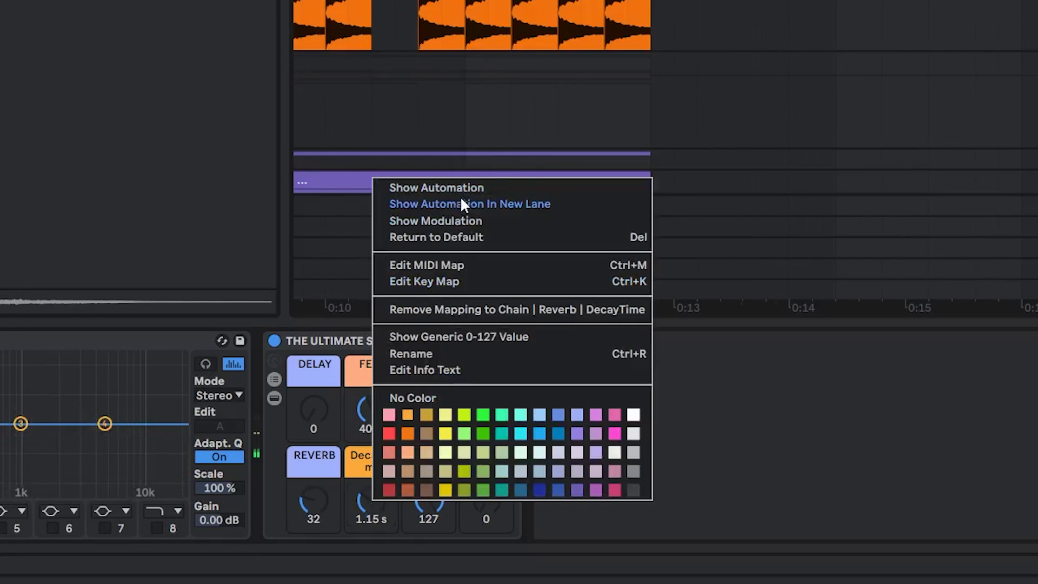
pyautogui.click(461, 204)
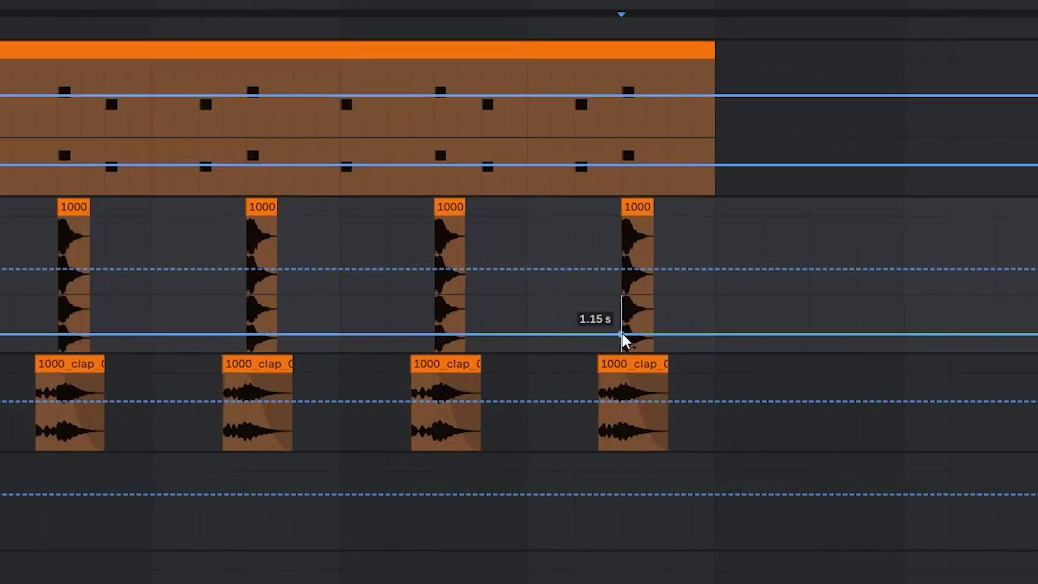
pyautogui.moveTo(620, 341); pyautogui.dragTo(620, 316)
pyautogui.press('space')
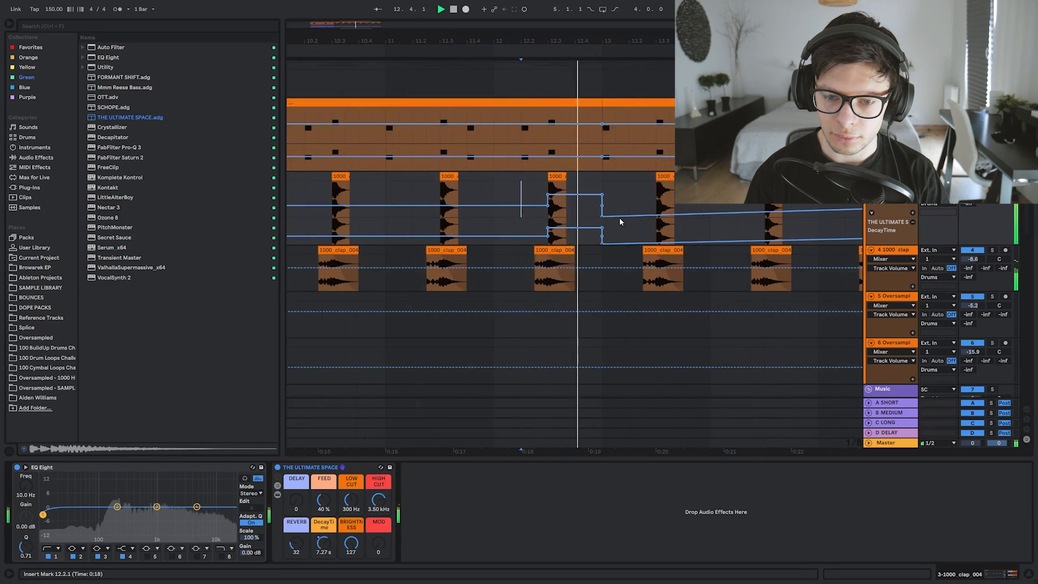
# - Dip the main clap track's REVERB automation from the start of bar 13 to its first clap, and play the transition
pyautogui.scroll(-3, 615, 220)
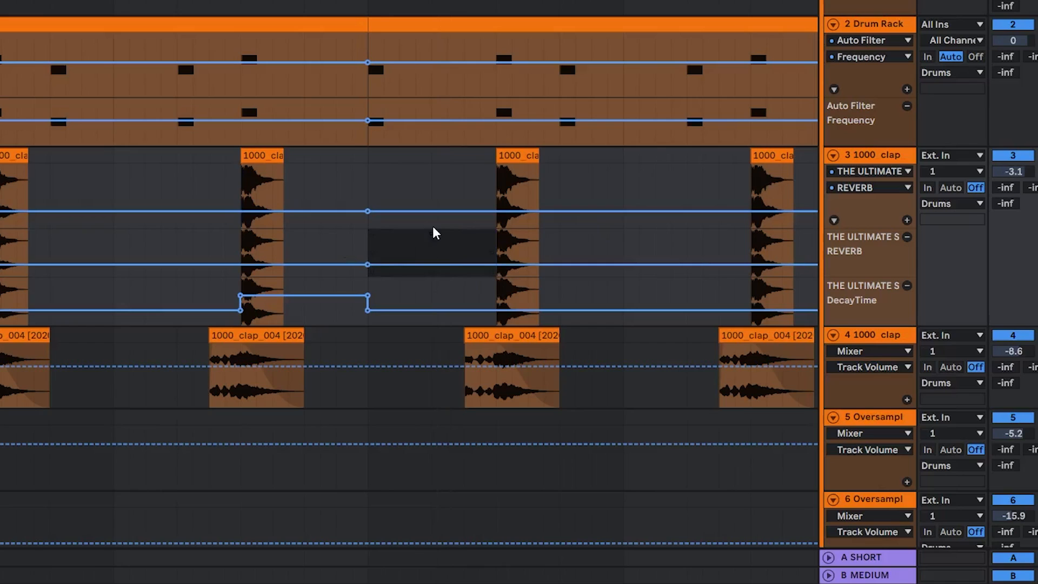
pyautogui.click(241, 233)
pyautogui.press('space')
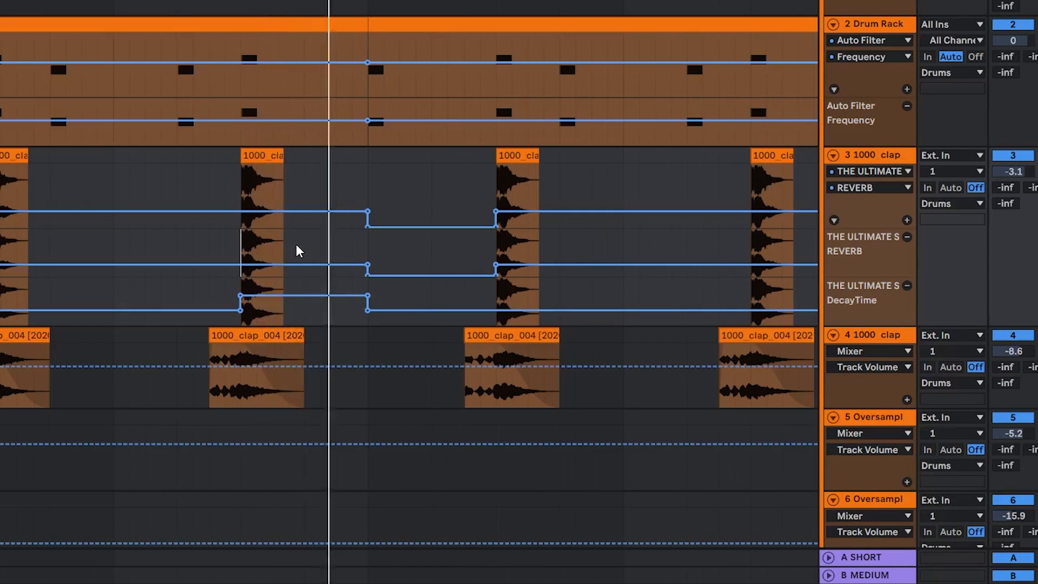
pyautogui.scroll(-4, 297, 252)
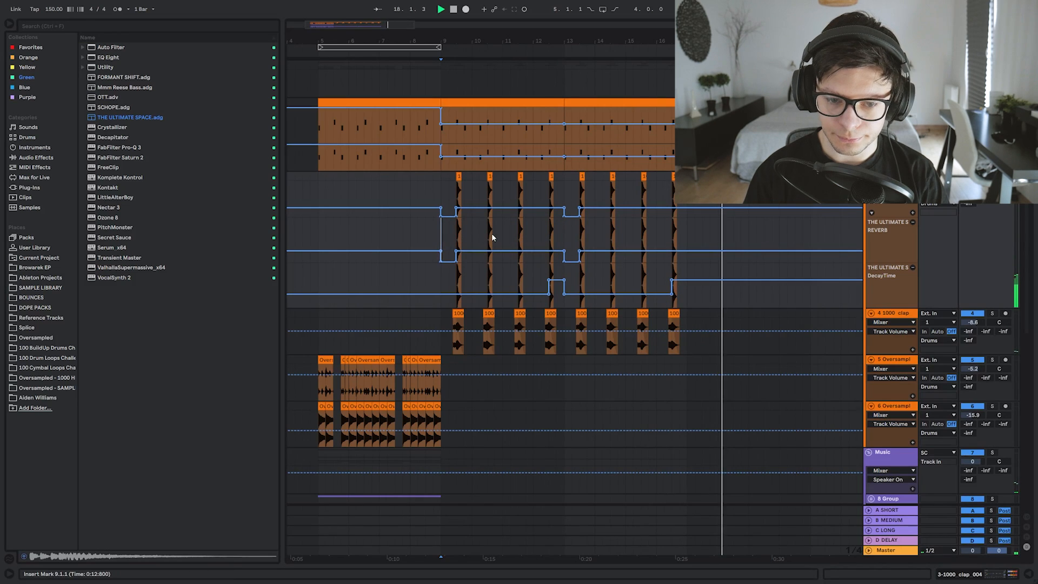
# - Play the section from bar 9 and set the layered clap track's volume to -8.9 dB
pyautogui.press('space')
pyautogui.press('space')
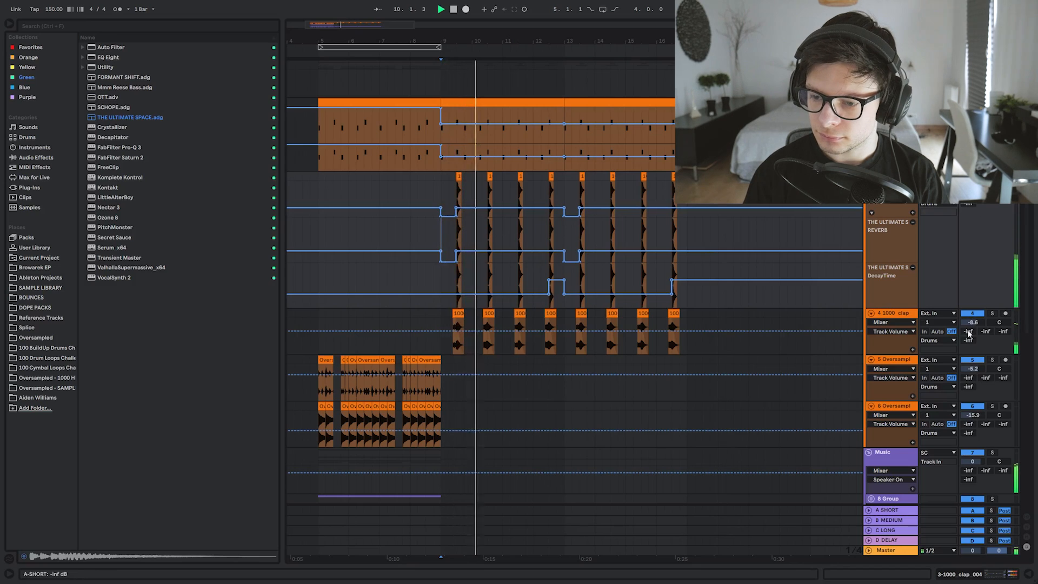
pyautogui.moveTo(972, 322); pyautogui.dragTo(972, 324)
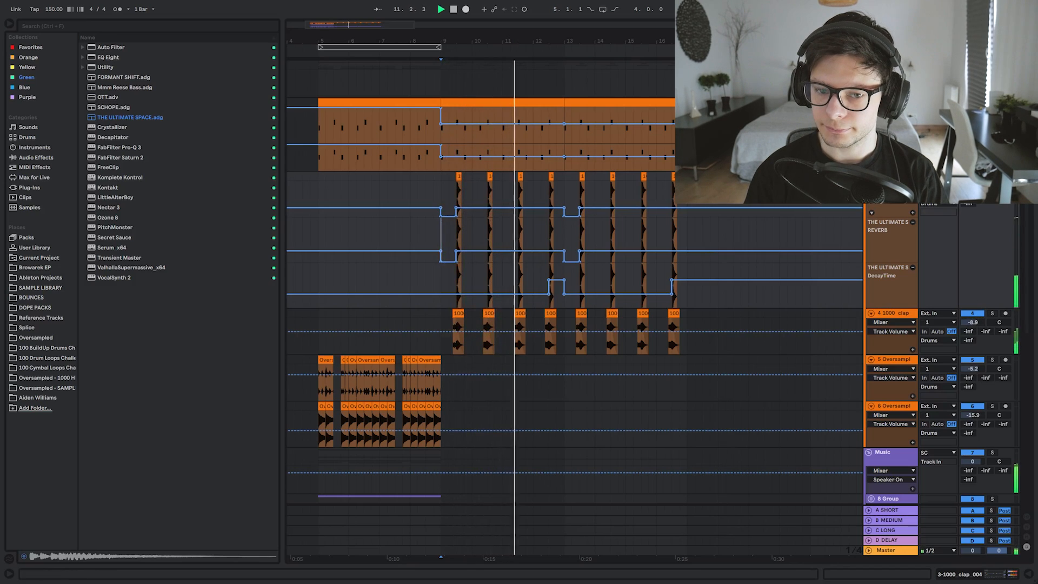
# - Hide the automation and duplicate the Drum Rack clips of bars 9 to 16 into bars 17 to 24
pyautogui.press('a')
pyautogui.scroll(-2, 518, 302)
pyautogui.moveTo(771, 198); pyautogui.dragTo(272, 197)
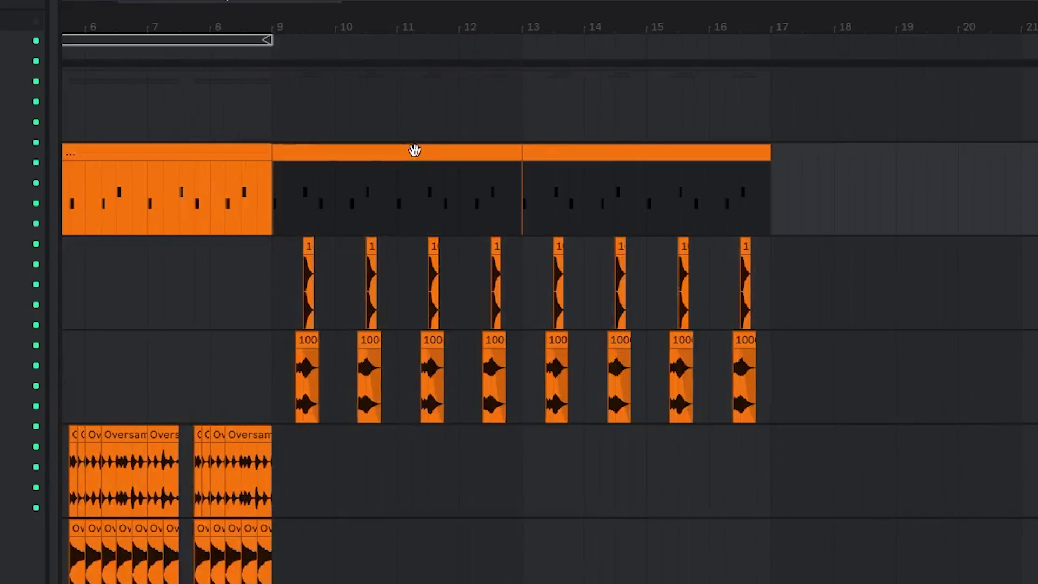
pyautogui.hotkey('ctrl', 'd')
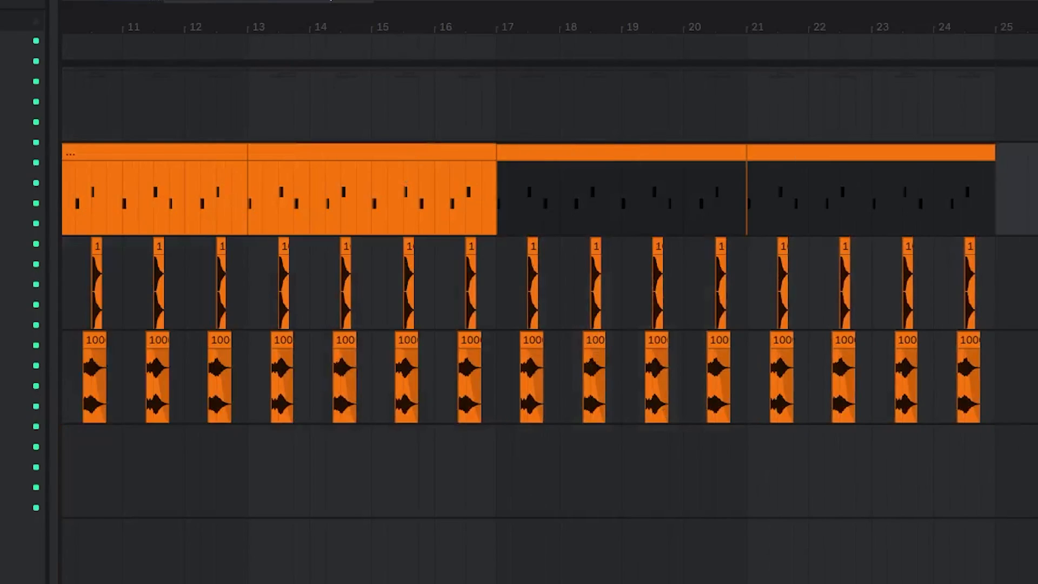
# - Fill bars 17 to 24 with the 100_cymbal_loop_75_150 loop and change the warp setting of both clips together
pyautogui.hotkey('ctrl', 'f')
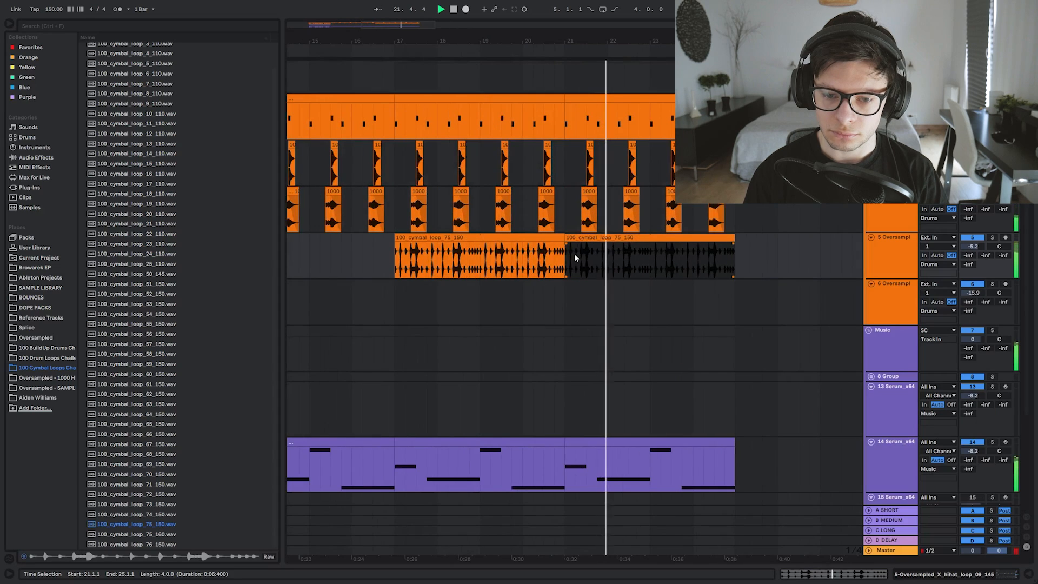
pyautogui.keyDown('shift'); pyautogui.click(459, 236); pyautogui.keyUp('shift')
pyautogui.hotkey('shift', 'Tab')
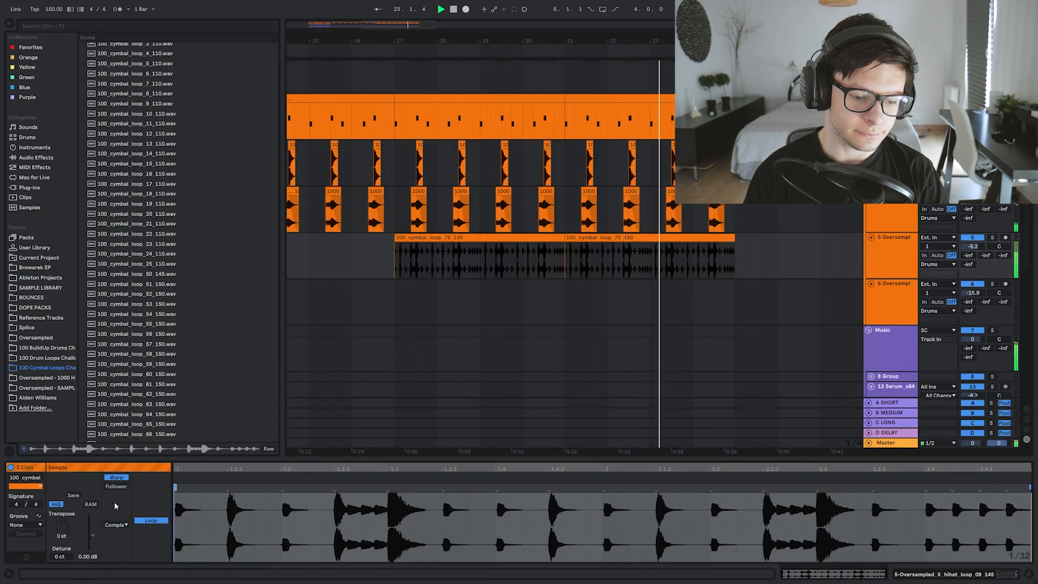
pyautogui.click(115, 525)
pyautogui.click(117, 482)
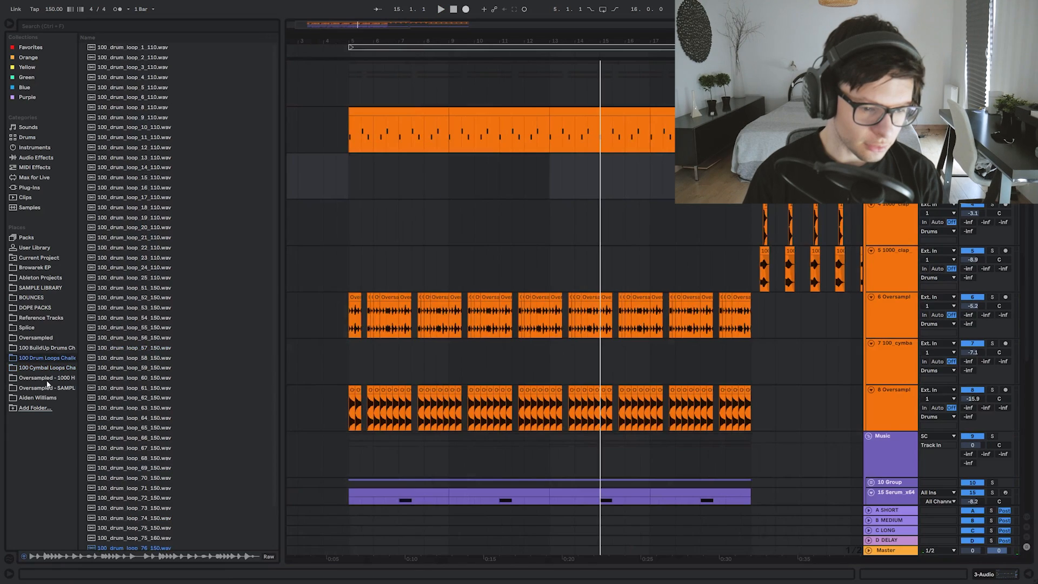
# - Open the Drum Fills folder of the Oversampled - 1000 sample pack in the browser
pyautogui.click(47, 380)
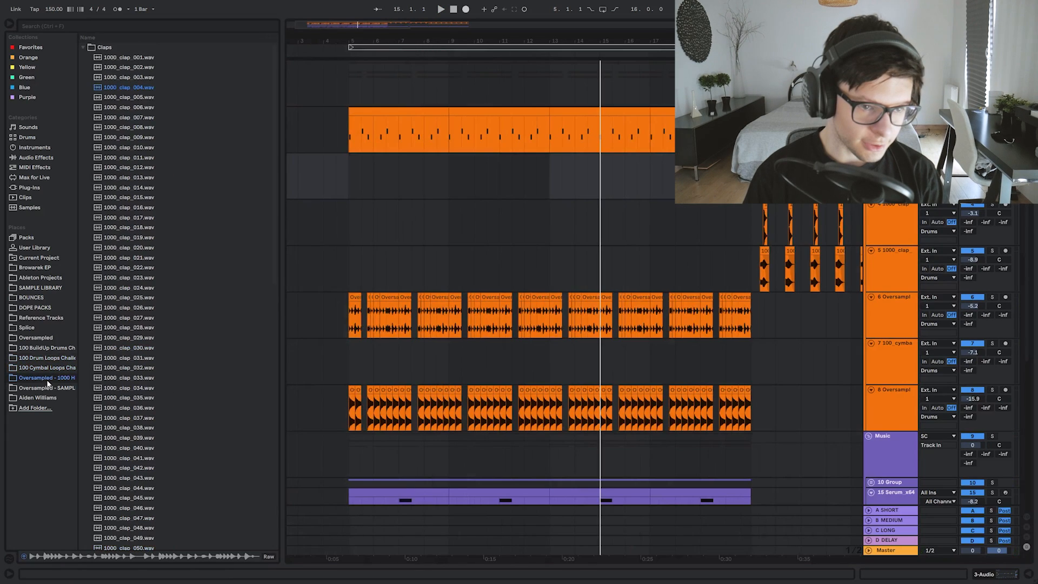
pyautogui.click(47, 381)
pyautogui.click(113, 56)
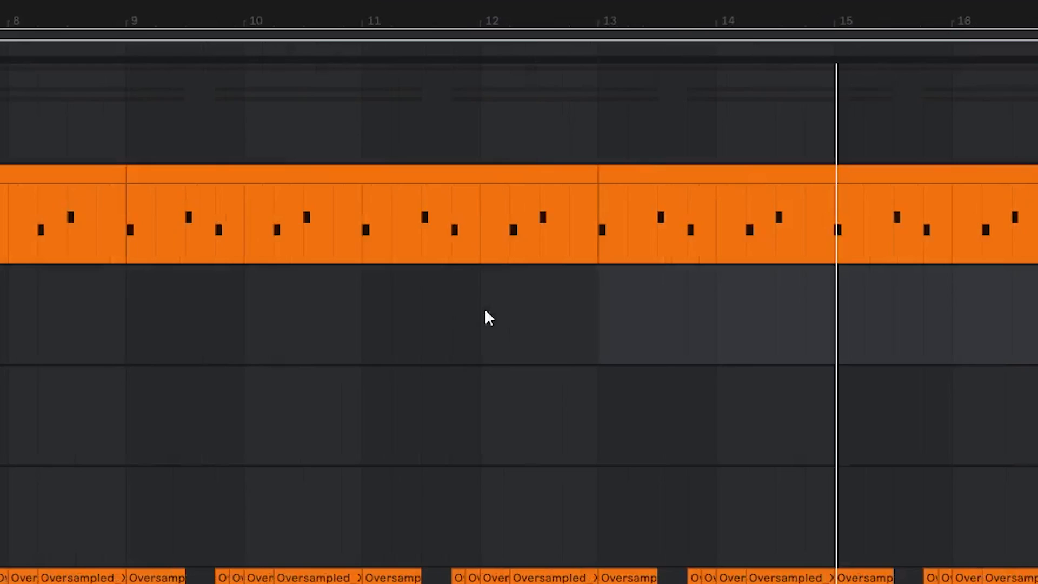
# - Clear the hi-hat, ride and Serum clips from 12.3.1 to 13.1.1, and play from bar 12
pyautogui.press('-')
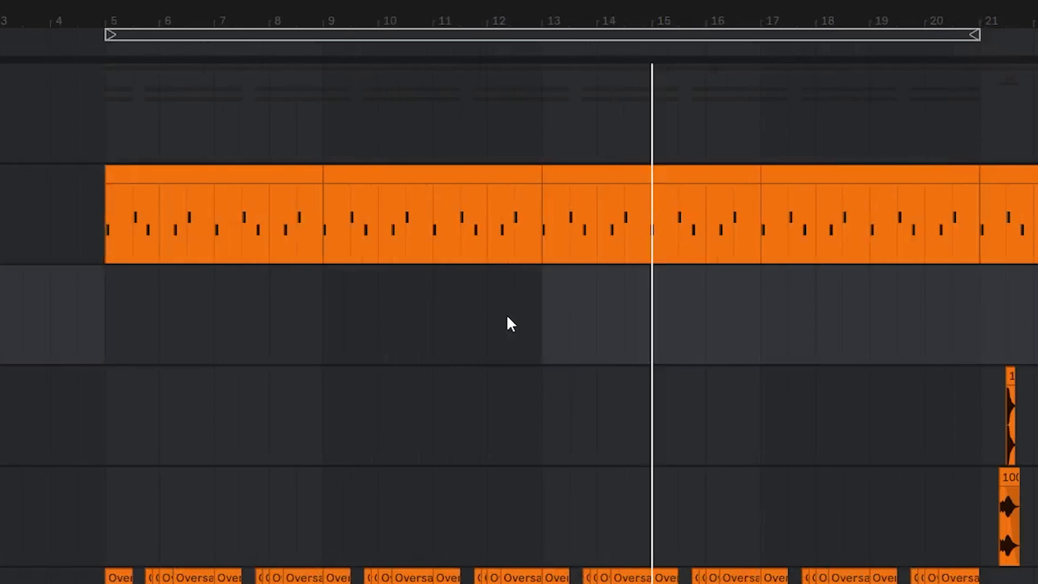
pyautogui.click(515, 311)
pyautogui.press('+')
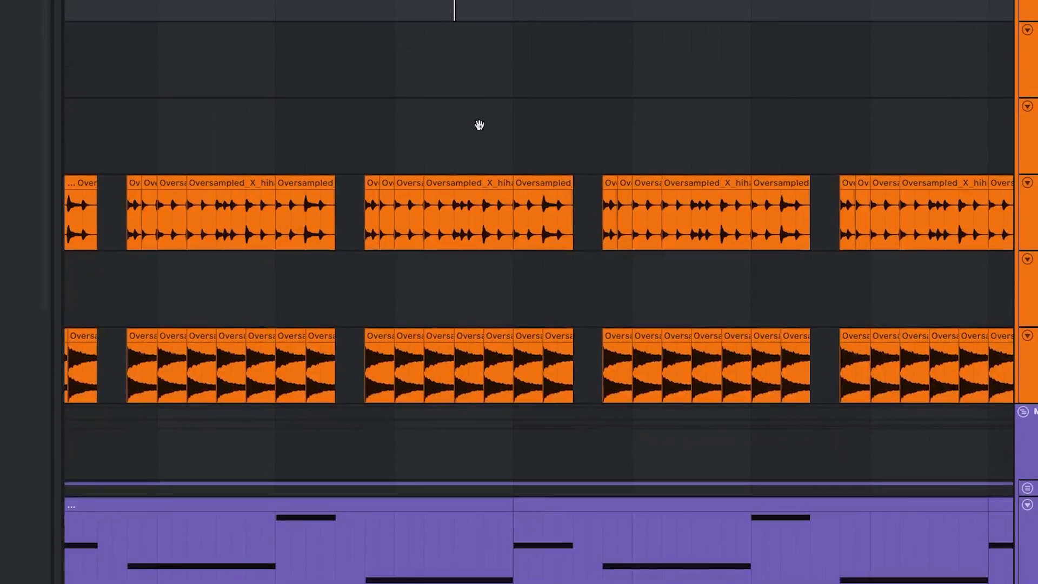
pyautogui.moveTo(457, 135); pyautogui.dragTo(511, 349)
pyautogui.press('Delete')
pyautogui.moveTo(493, 170); pyautogui.dragTo(500, 0)
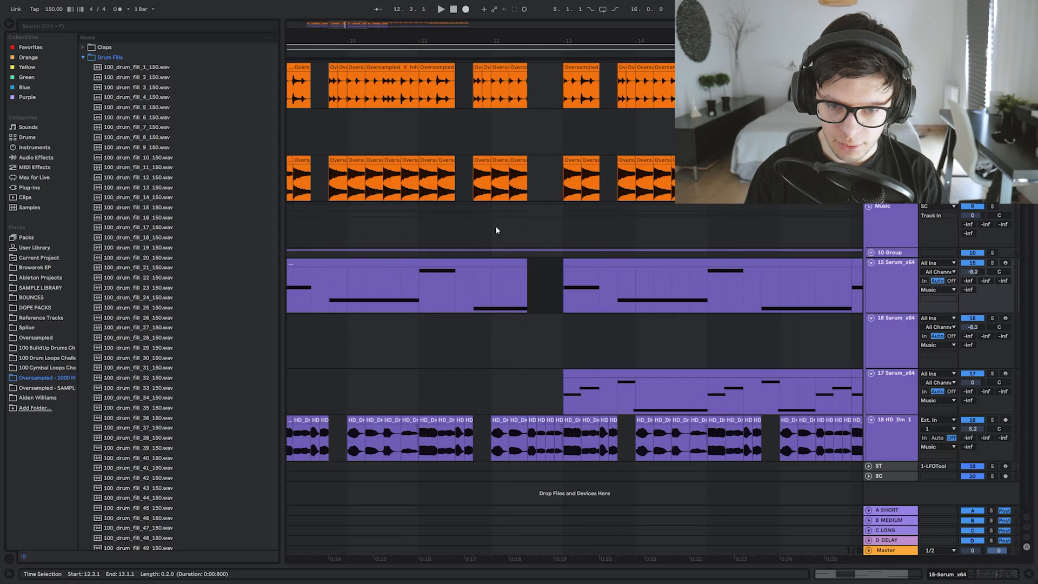
pyautogui.click(498, 225)
pyautogui.press('space')
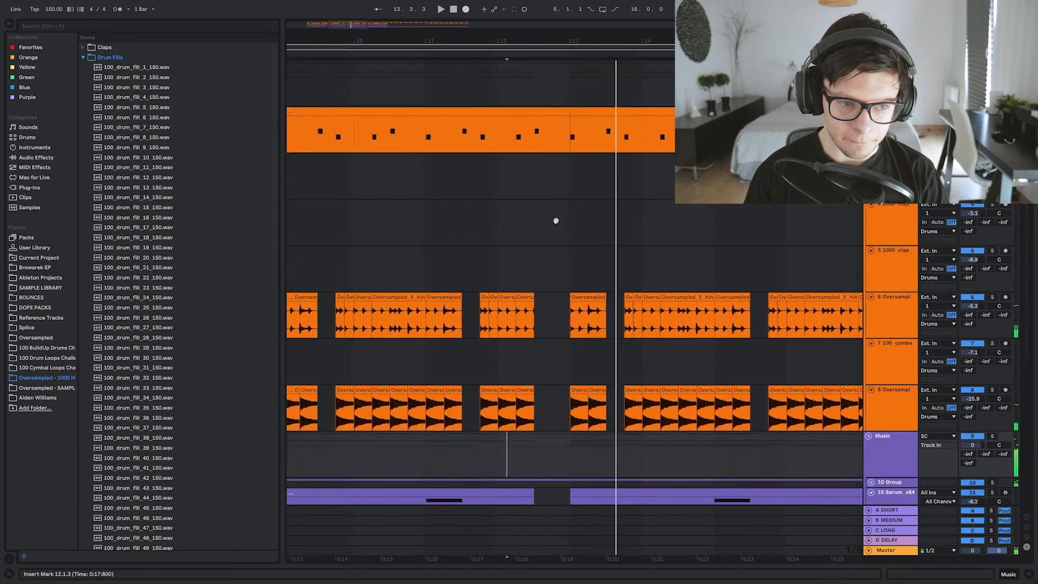
# - Fill the gap from 12.3 to bar 13 with 100_drum_fill_60_140 and 100_drum_fill_54_140, adjusting the first clip's length while playing
pyautogui.click(422, 174)
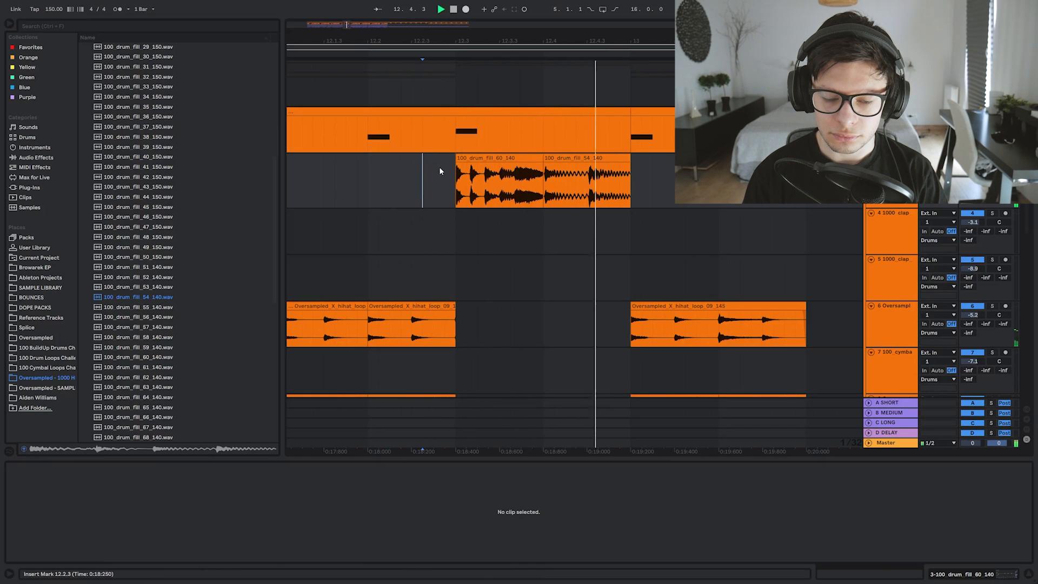
pyautogui.click(402, 171)
pyautogui.press('space')
pyautogui.moveTo(541, 159)
pyautogui.mouseDown()
pyautogui.moveTo(507, 159)
pyautogui.moveTo(538, 158)
pyautogui.mouseUp()
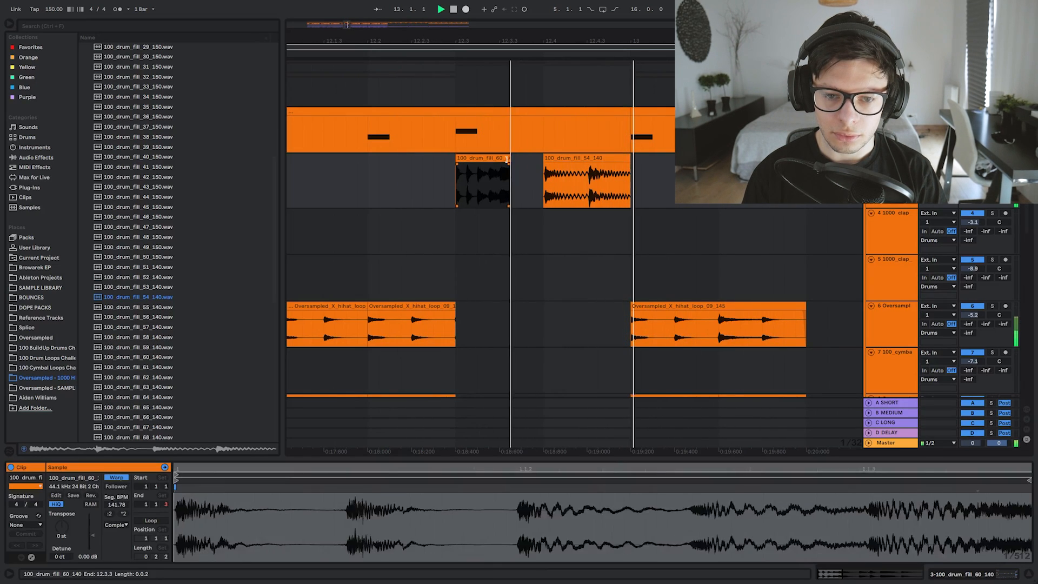
pyautogui.press('space')
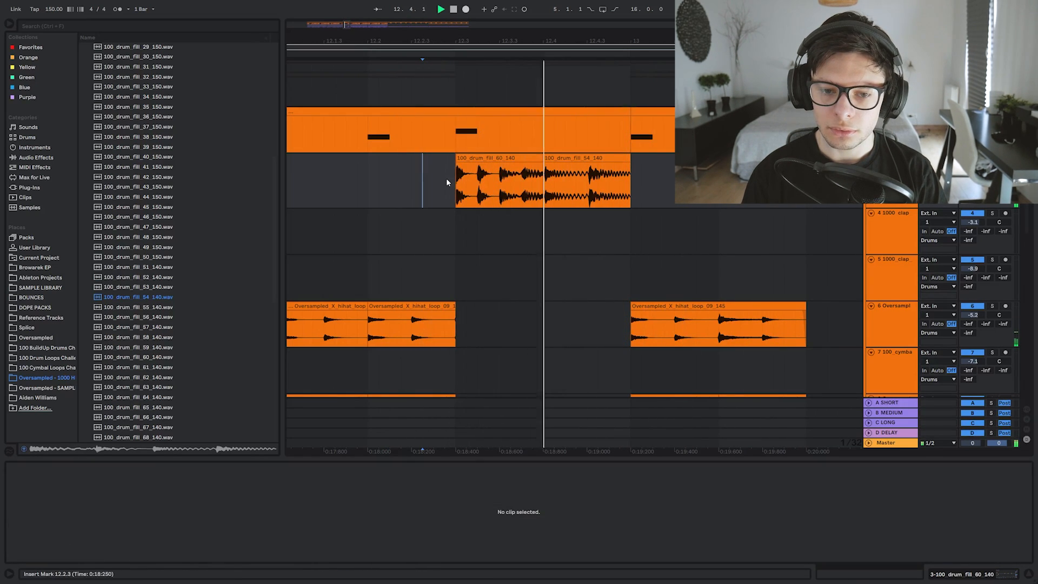
pyautogui.scroll(-5, 446, 181)
pyautogui.press('space')
pyautogui.press('space')
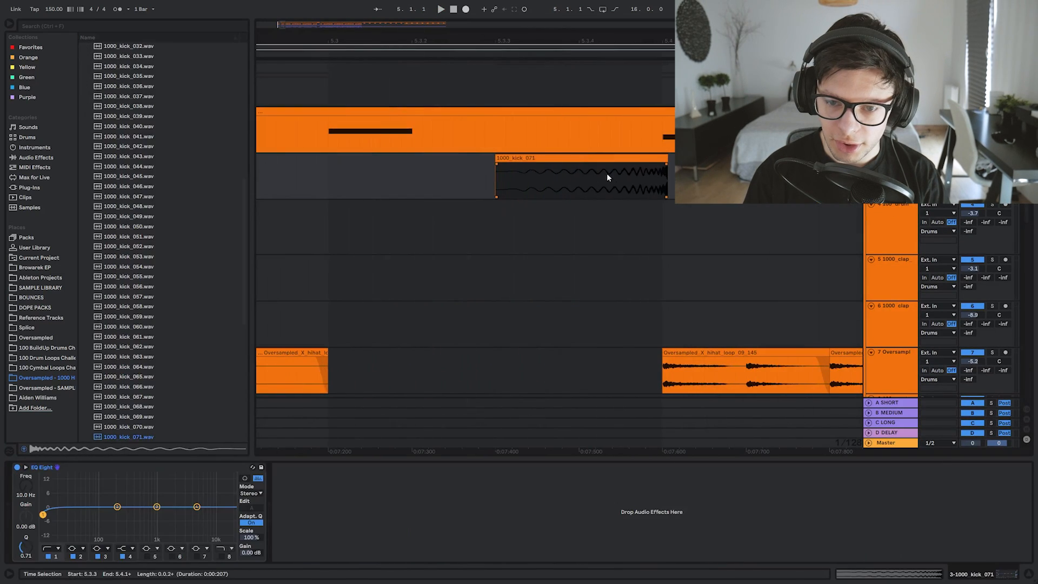
# - Fit the reversed 1000_kick_071 clip between 5.3.3 and 5.4 with a short fade-in, and play it
pyautogui.moveTo(606, 173); pyautogui.dragTo(663, 178)
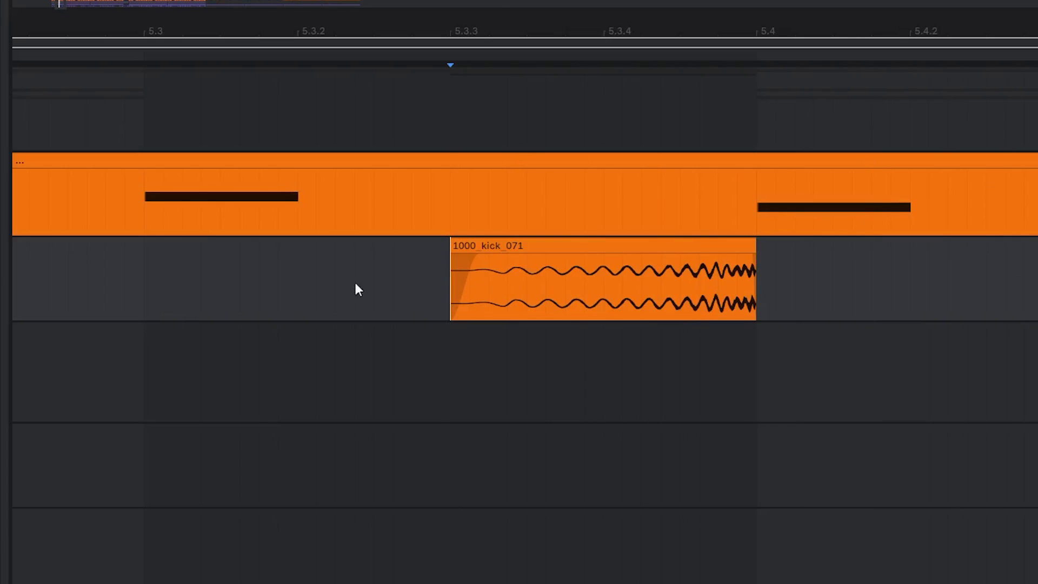
pyautogui.scroll(-5, 208, 286)
pyautogui.click(204, 283)
pyautogui.press('space')
pyautogui.press('space')
pyautogui.scroll(5, 296, 290)
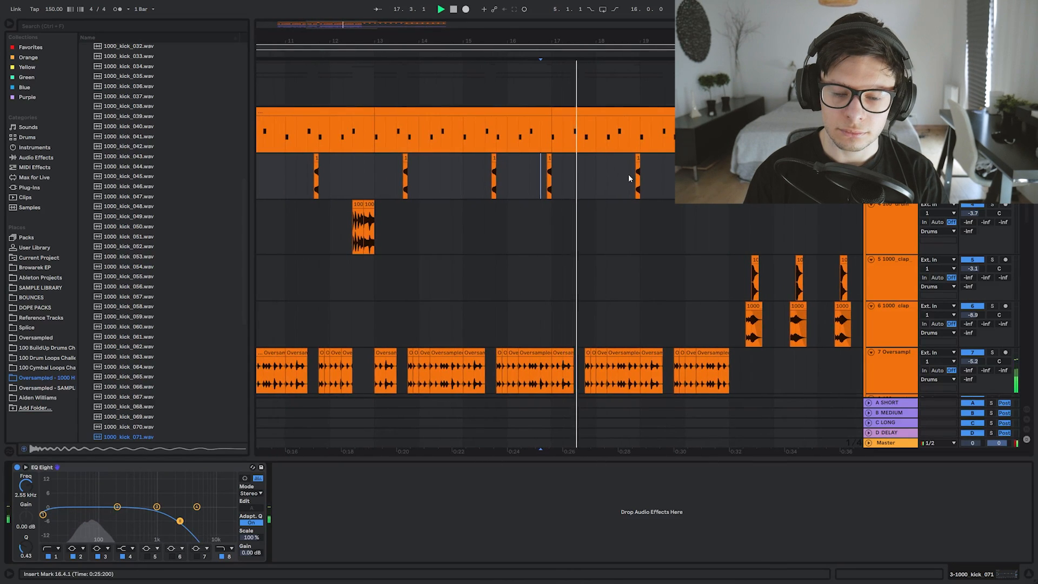
# - Arrange the reversed kick clips directly before bars 9, 13, 17 and 21, and play the transition into bar 21
pyautogui.moveTo(626, 175); pyautogui.dragTo(650, 172)
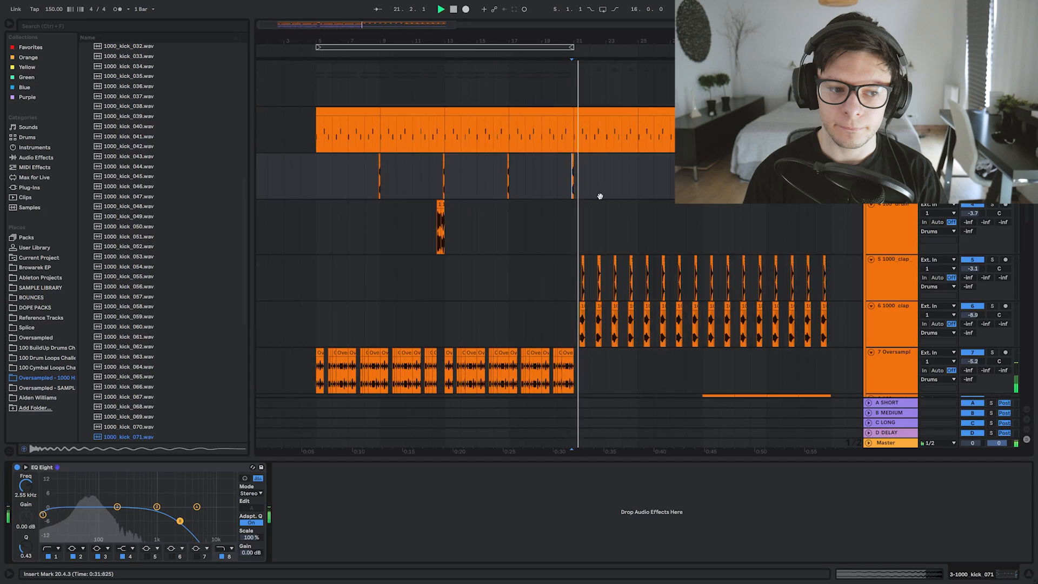
pyautogui.moveTo(599, 195); pyautogui.dragTo(557, 147)
pyautogui.moveTo(566, 183); pyautogui.dragTo(584, 102)
pyautogui.moveTo(600, 262); pyautogui.dragTo(609, 158)
# - Place OS_OA_SFX_Noise_Riser_2.wav from the Favorites collection on the effects track below the ride track at 19.2.3
pyautogui.press('Down')
pyautogui.press('Down')
pyautogui.press('Down')
pyautogui.press('Down')
pyautogui.press('Down')
pyautogui.press('Down')
pyautogui.press('space')
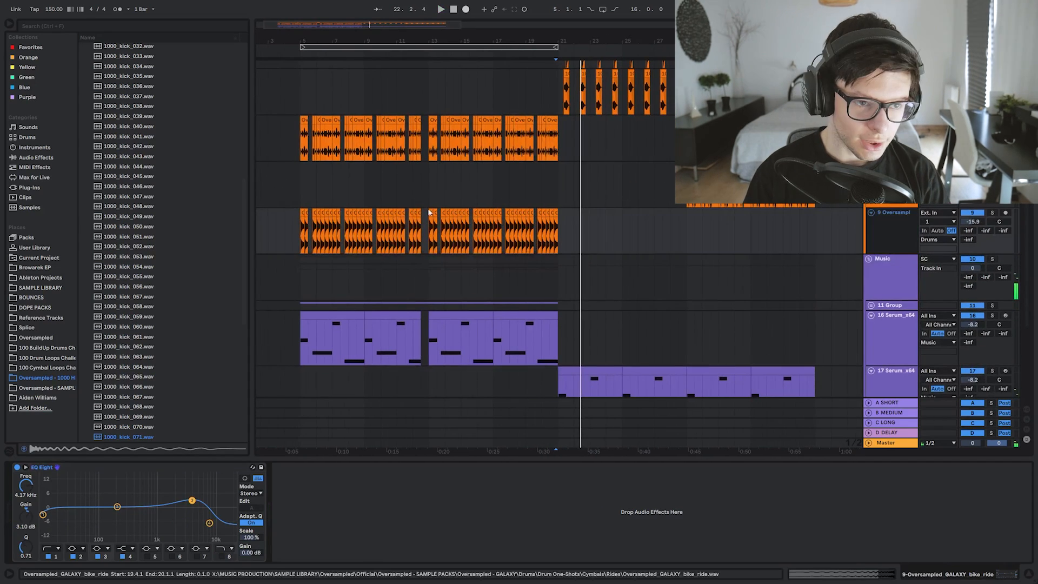
pyautogui.press('Down')
pyautogui.click(28, 47)
pyautogui.moveTo(138, 117); pyautogui.dragTo(403, 292)
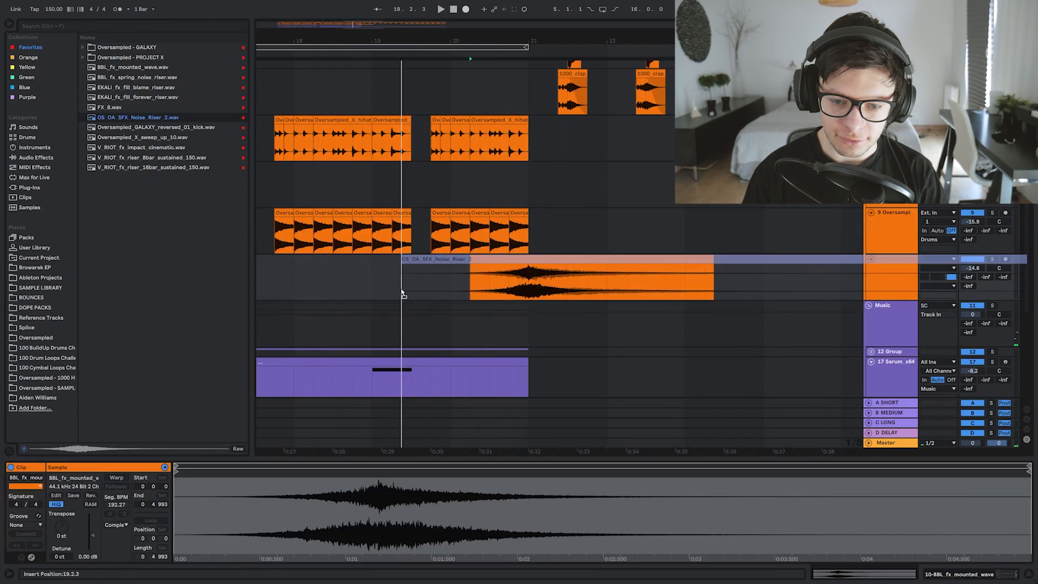
# - Turn off warping for the noise riser and shift it so its peak meets bar 21, playing from 19.2.3
pyautogui.click(557, 275)
pyautogui.click(116, 478)
pyautogui.moveTo(549, 259); pyautogui.dragTo(562, 267)
pyautogui.click(401, 278)
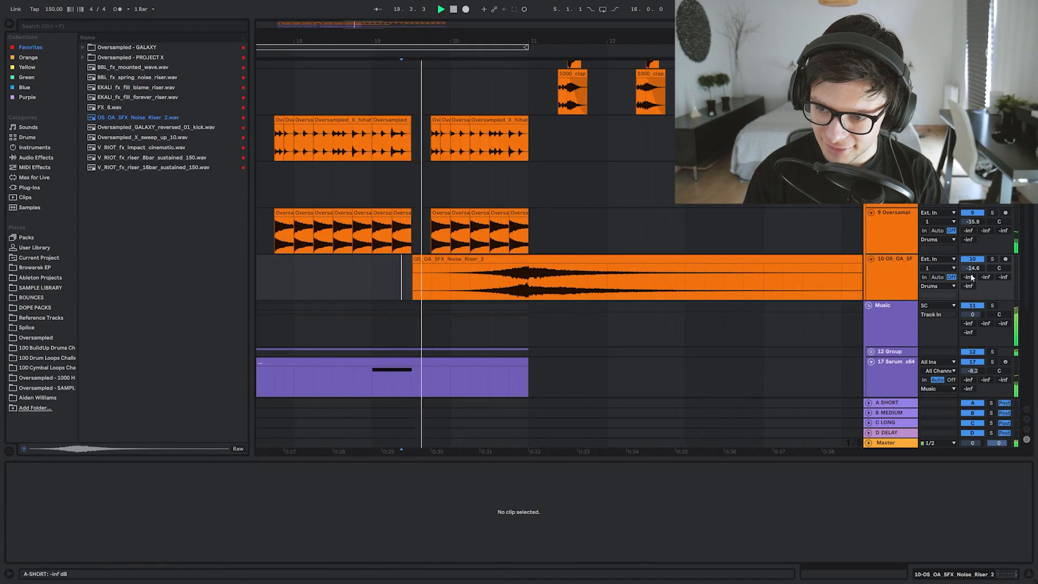
# - Cut the noise riser up to 20.1.1 and fade it in until bar 21
pyautogui.scroll(-1, 528, 270)
pyautogui.moveTo(468, 280)
pyautogui.mouseDown()
pyautogui.moveTo(398, 281)
pyautogui.moveTo(529, 272)
pyautogui.mouseUp()
pyautogui.press('Delete')
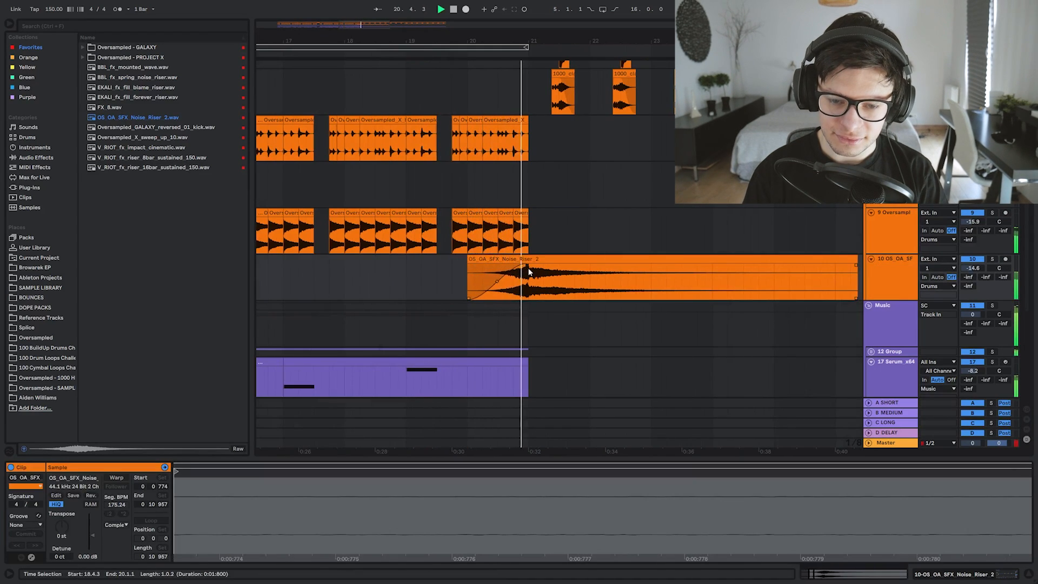
pyautogui.scroll(-2, 563, 268)
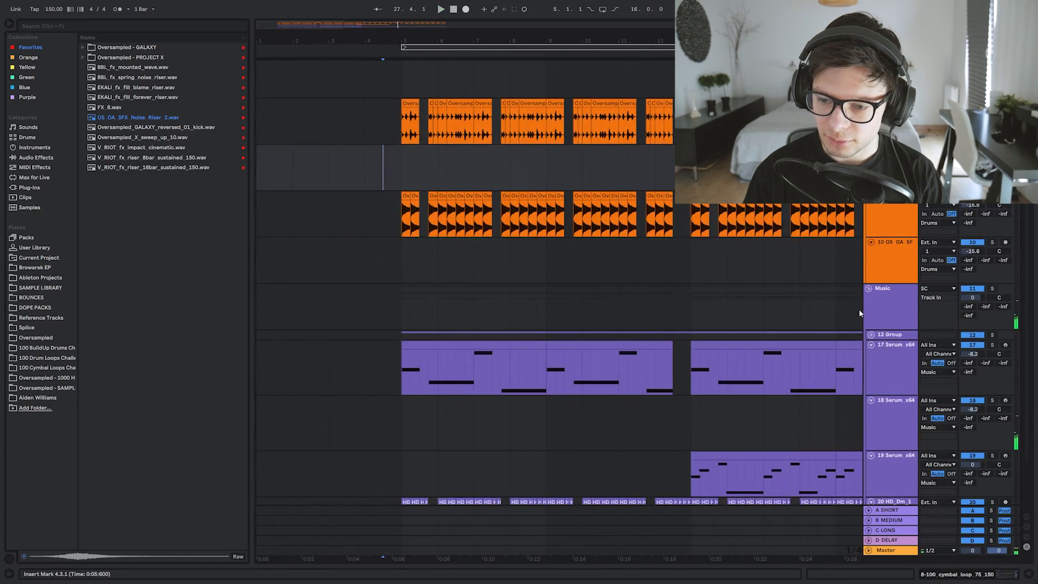
# - Insert an audio track below the folded Music group, set its input to Resampling and start recording
pyautogui.click(868, 289)
pyautogui.click(885, 298)
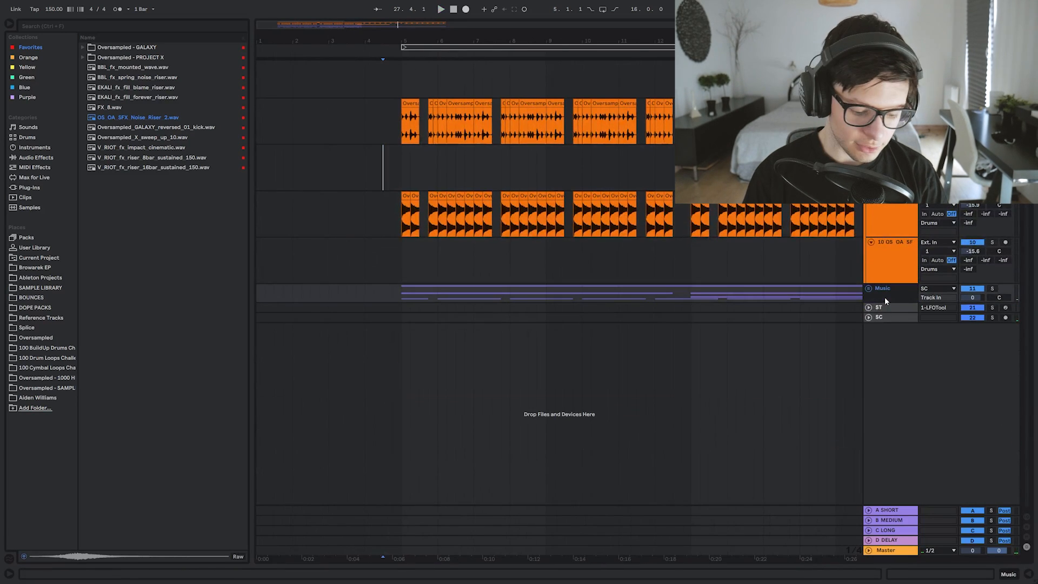
pyautogui.hotkey('ctrl', 't')
pyautogui.click(953, 308)
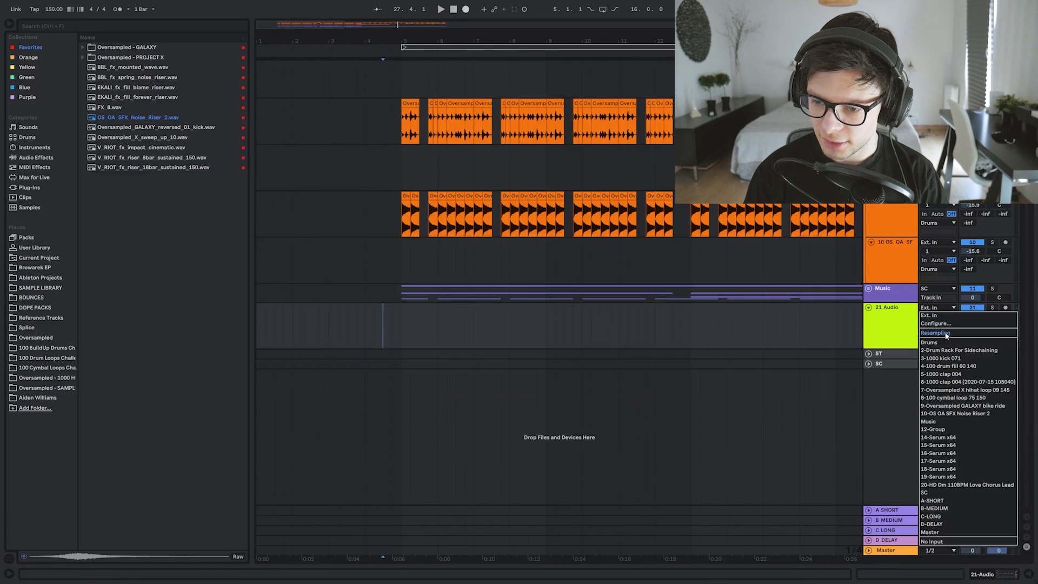
pyautogui.click(938, 318)
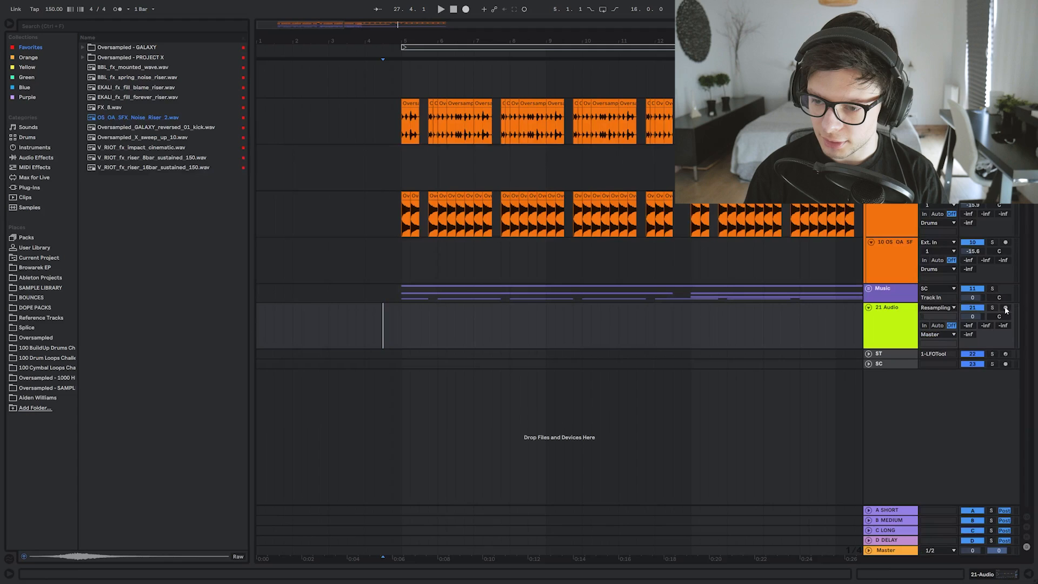
pyautogui.click(465, 9)
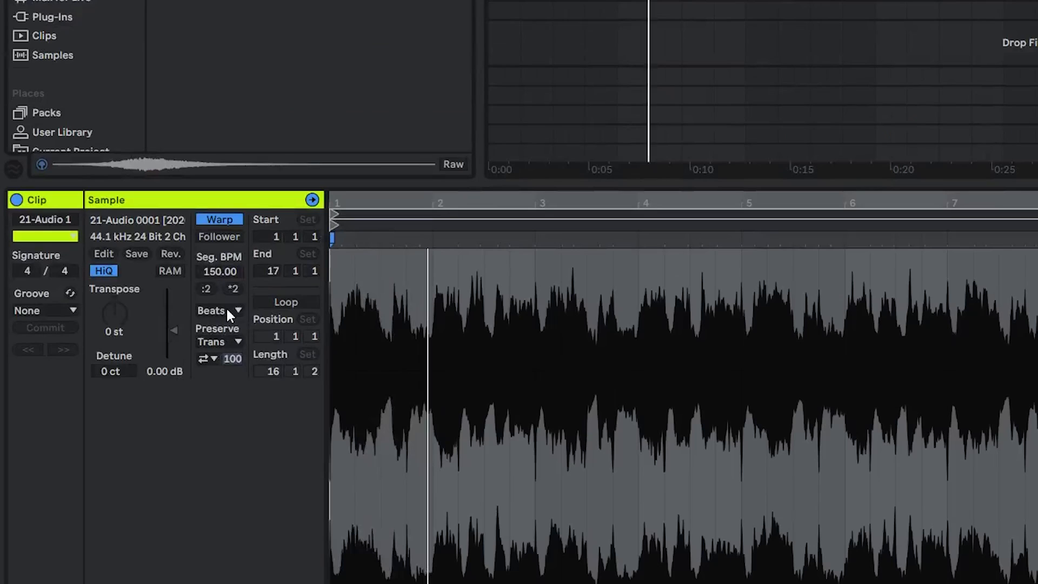
# - Keep the recorded clip's warp mode at Beats, turn off its transient looping and adjust the transient envelope
pyautogui.click(229, 309)
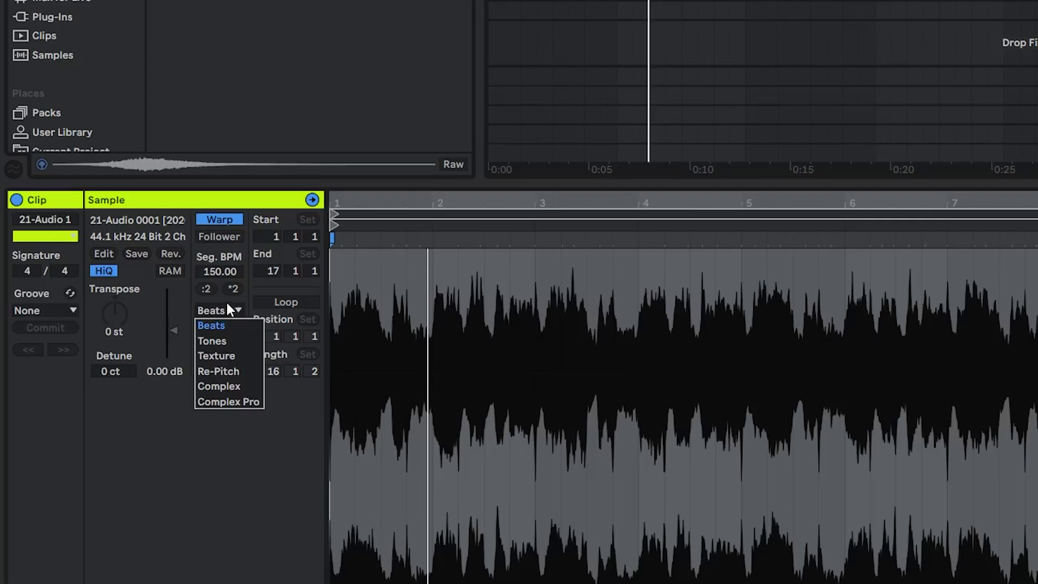
pyautogui.click(222, 309)
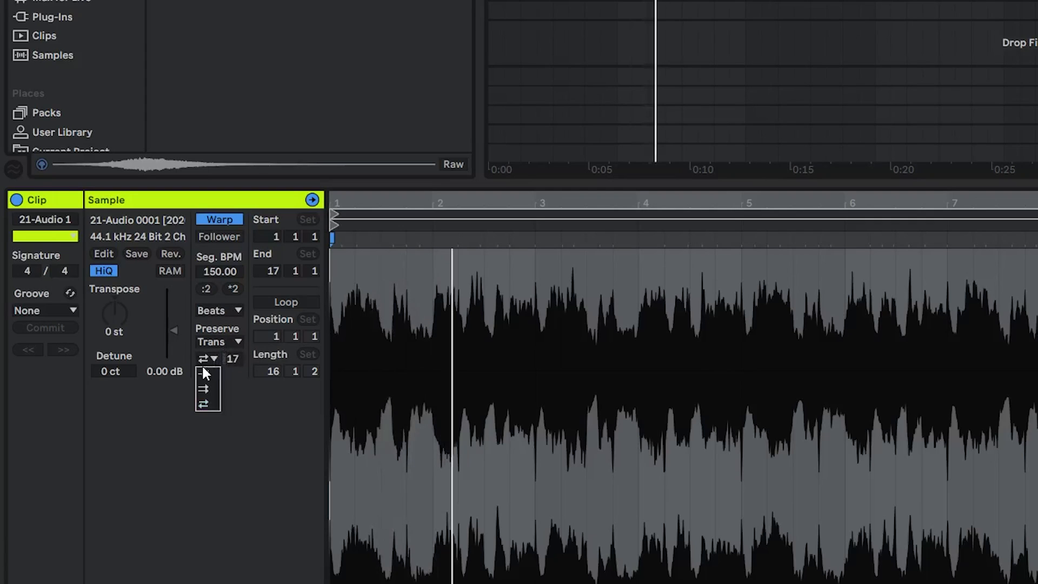
pyautogui.click(204, 372)
pyautogui.moveTo(232, 358); pyautogui.dragTo(232, 360)
pyautogui.scroll(3, 597, 81)
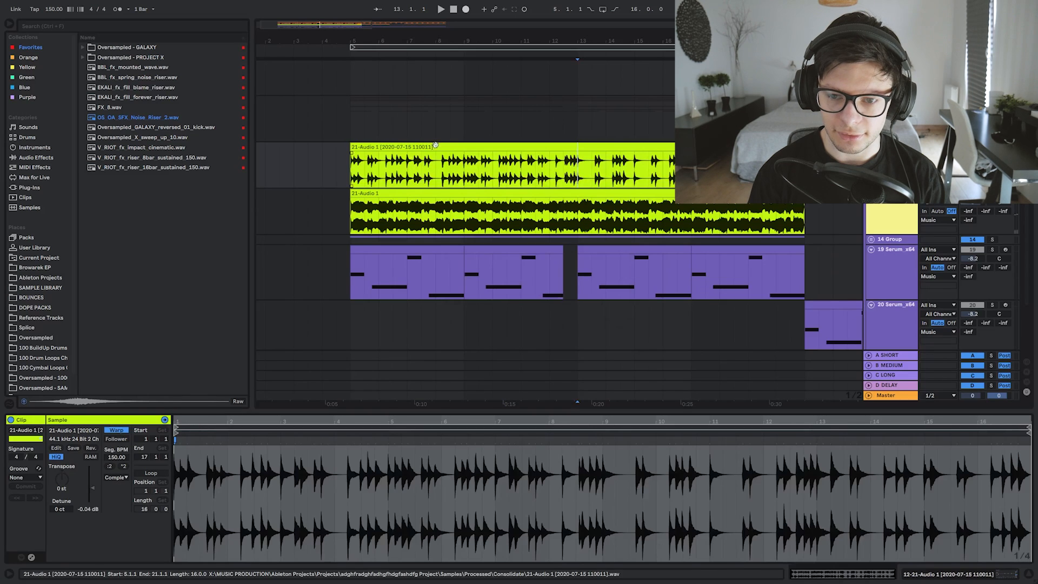
# - Set the consolidated audio clip's warp mode to Texture and transpose it up 12 st while it plays
pyautogui.click(435, 145)
pyautogui.press('space')
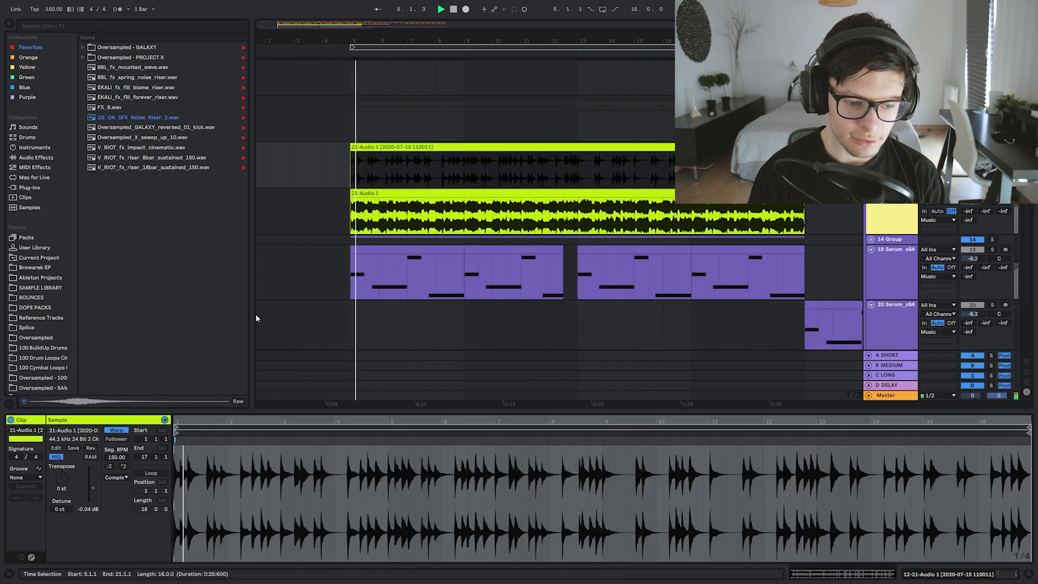
pyautogui.click(116, 477)
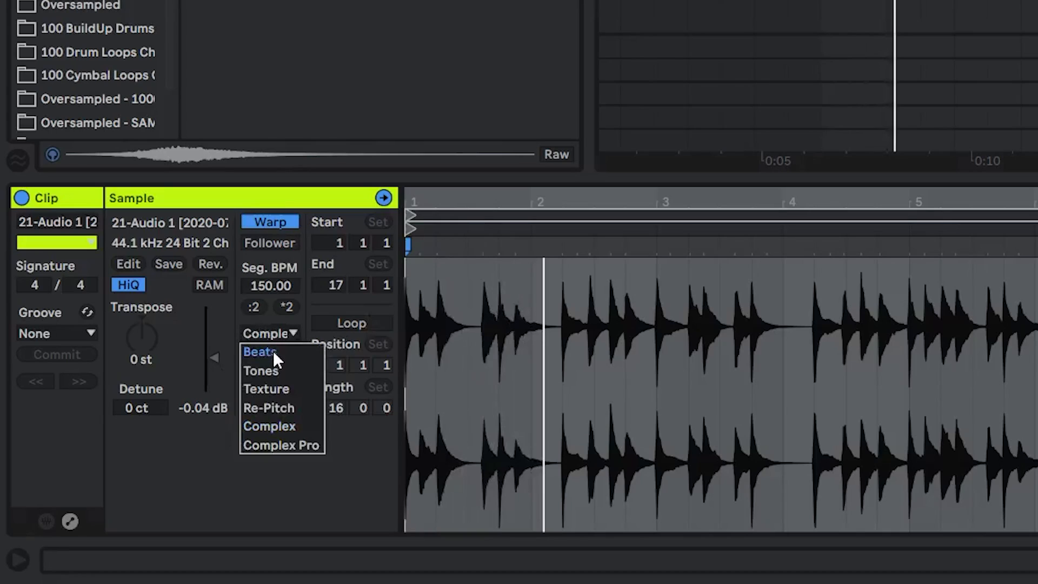
pyautogui.click(281, 387)
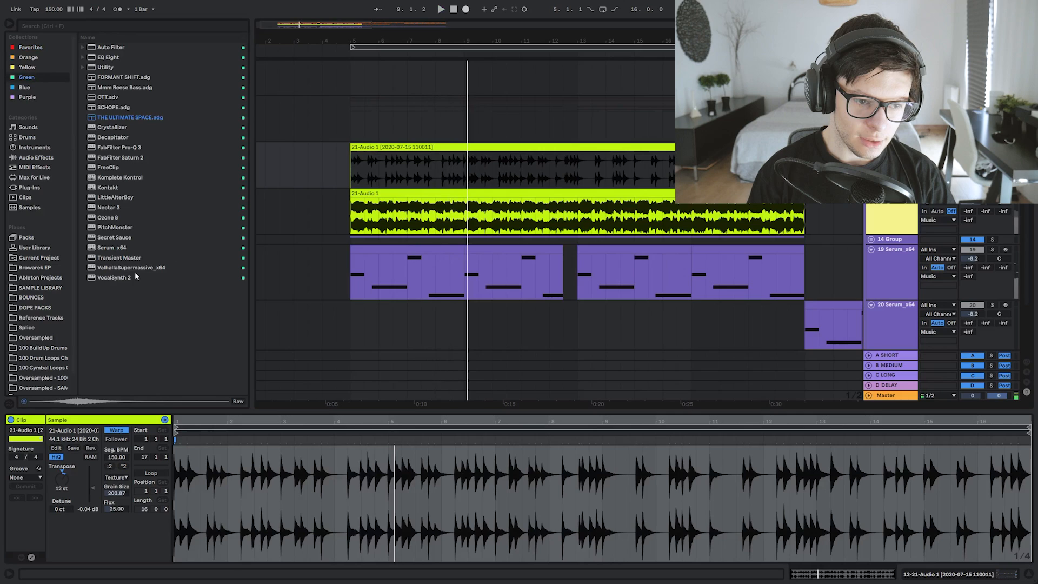
# - Add THE ULTIMATE SPACE with a DecayTime of 1.65 s to the consolidated clip's track, followed by OTT
pyautogui.click(44, 66)
pyautogui.click(33, 77)
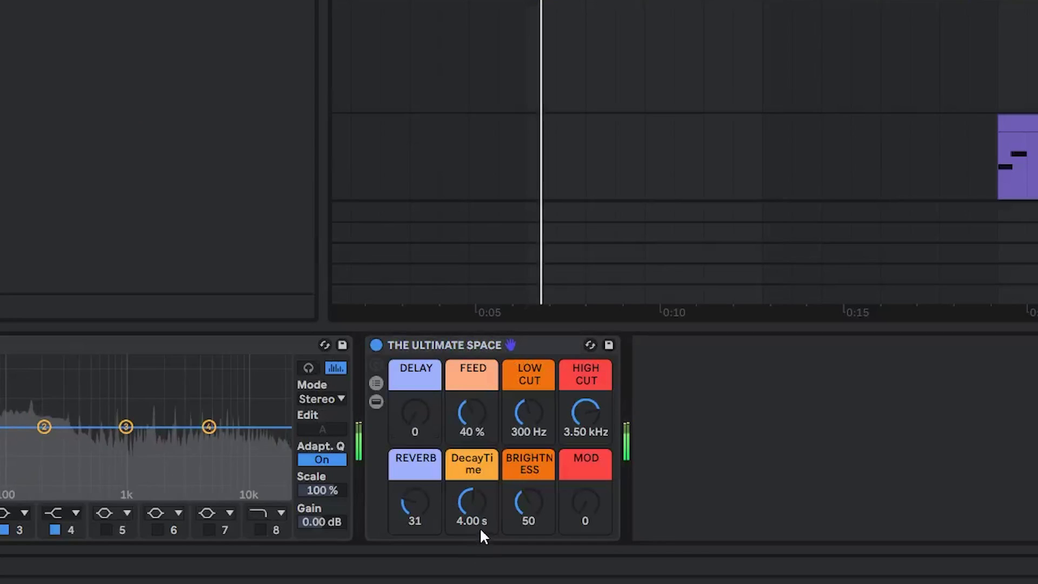
pyautogui.moveTo(473, 505); pyautogui.dragTo(474, 527)
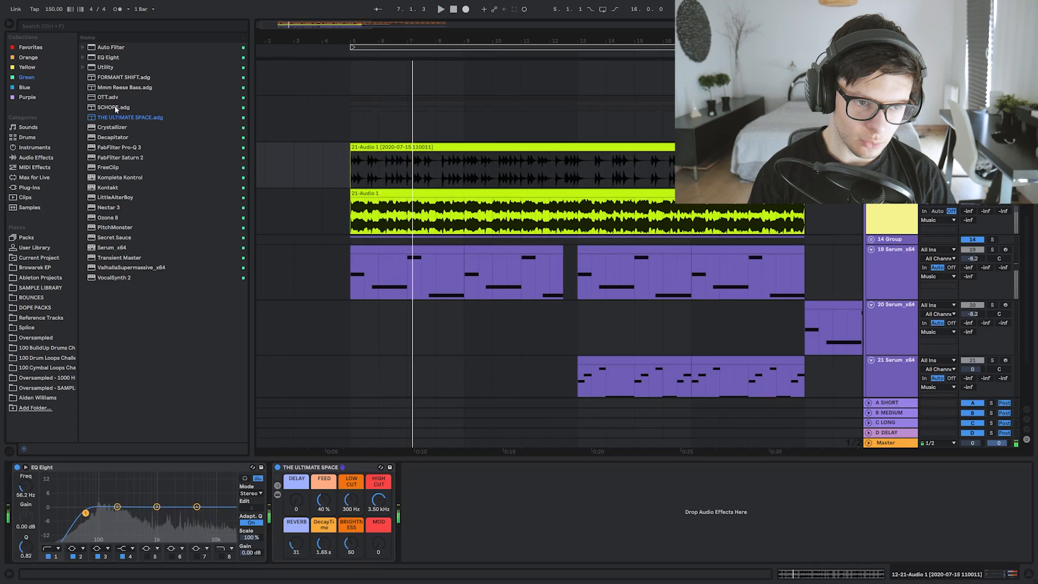
pyautogui.doubleClick(111, 97)
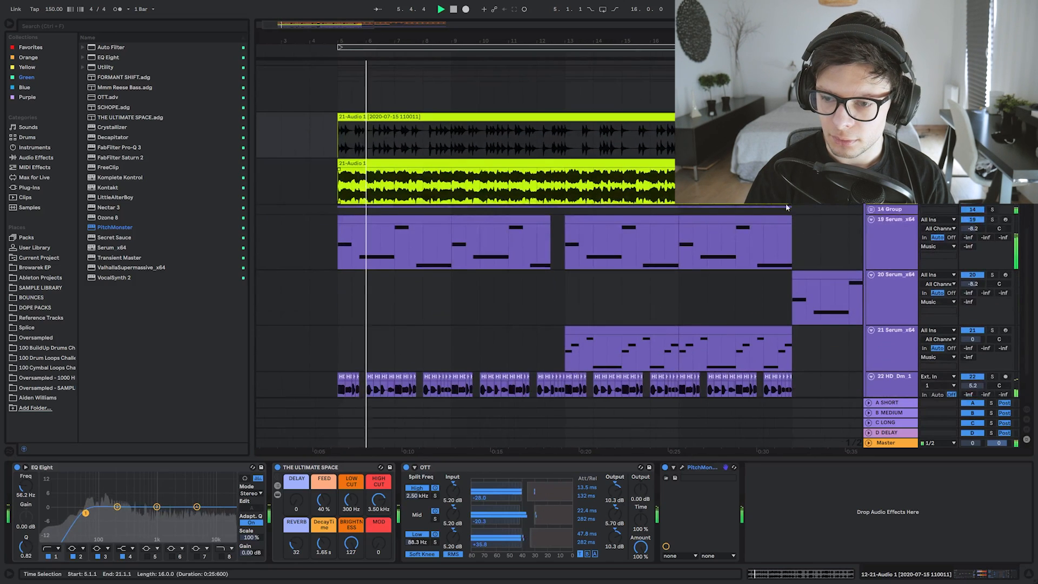
# - Unfold the Serum group and play the arrangement from bar 5 to review the music parts
pyautogui.click(870, 209)
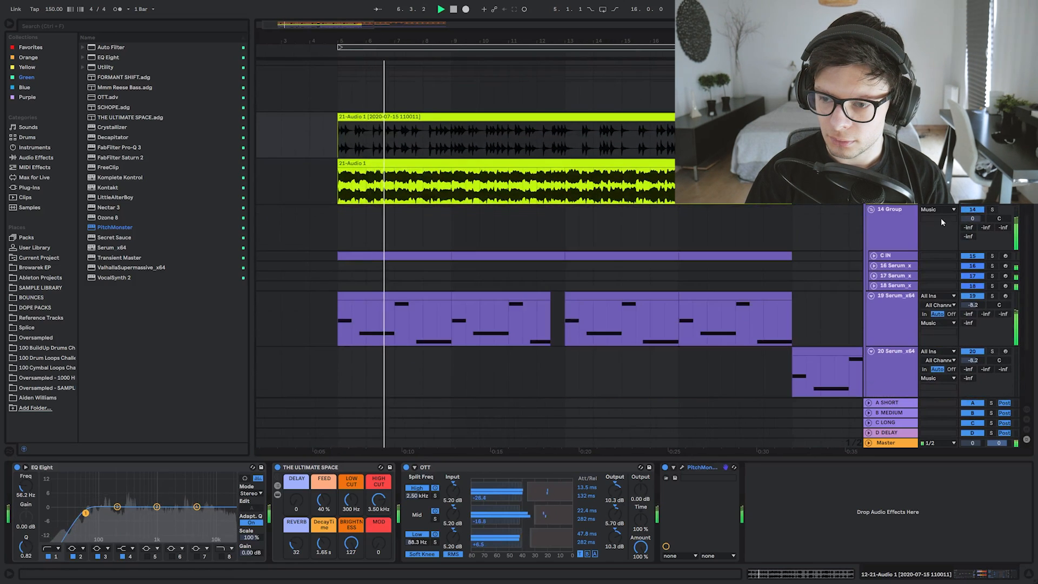
pyautogui.click(893, 209)
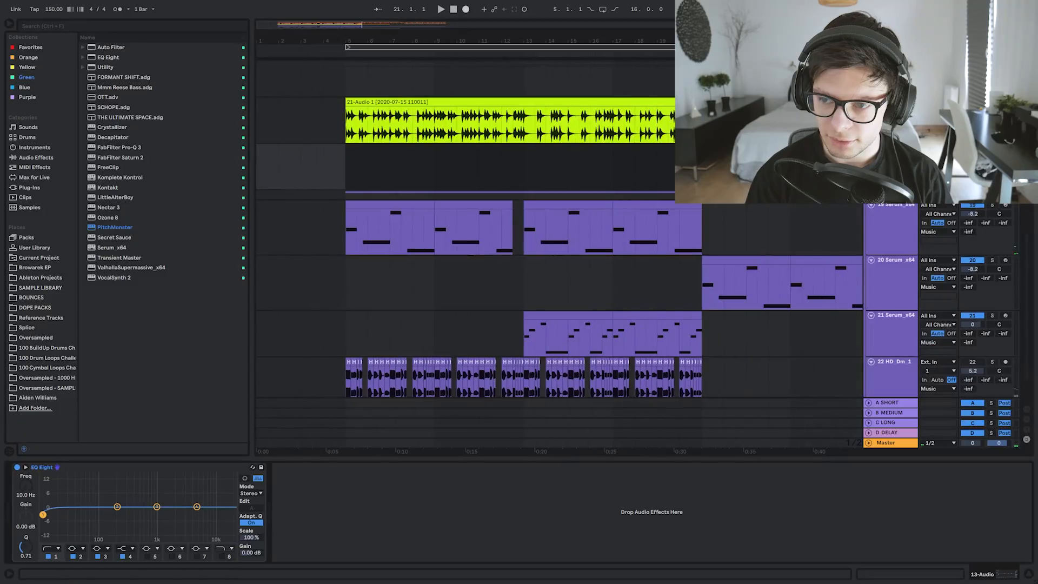
pyautogui.scroll(15, 681, 216)
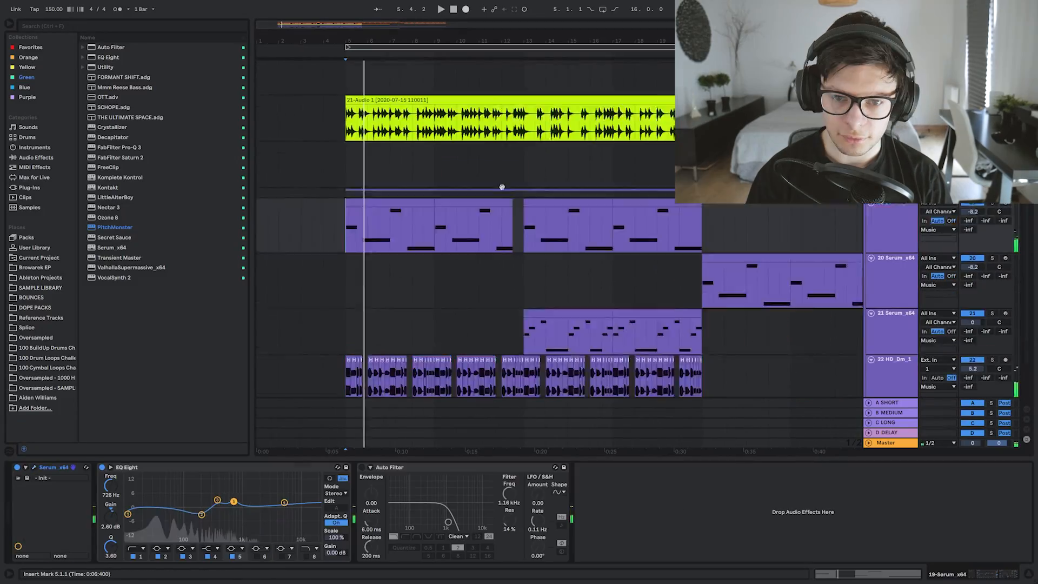
pyautogui.scroll(1, 500, 187)
pyautogui.press('space')
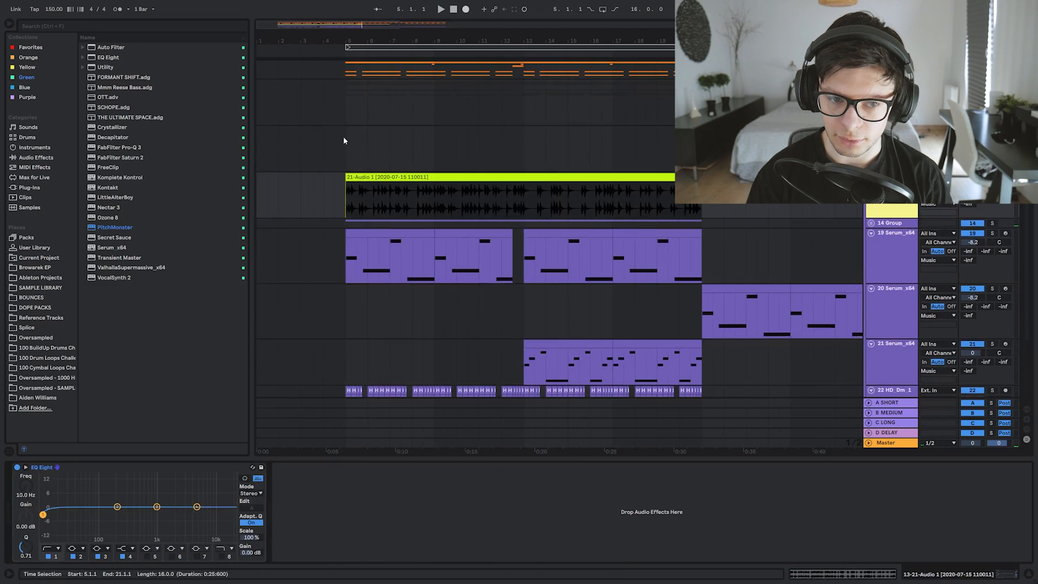
# - Record a new resampled take of the music from bar 5 on the empty audio track above the existing recording
pyautogui.click(346, 157)
pyautogui.click(465, 9)
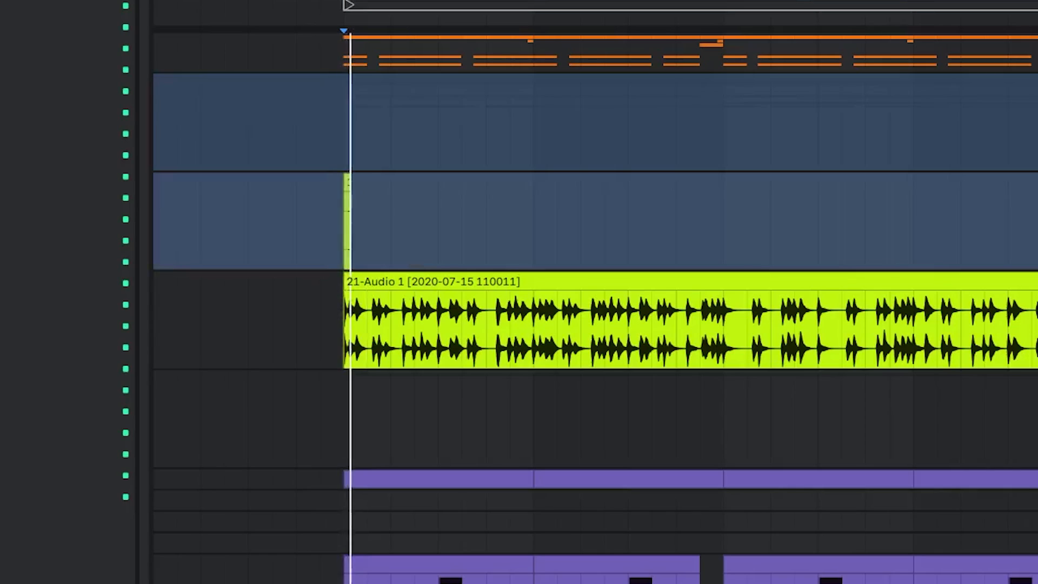
pyautogui.scroll(3, 448, 245)
pyautogui.moveTo(478, 245); pyautogui.dragTo(633, 313)
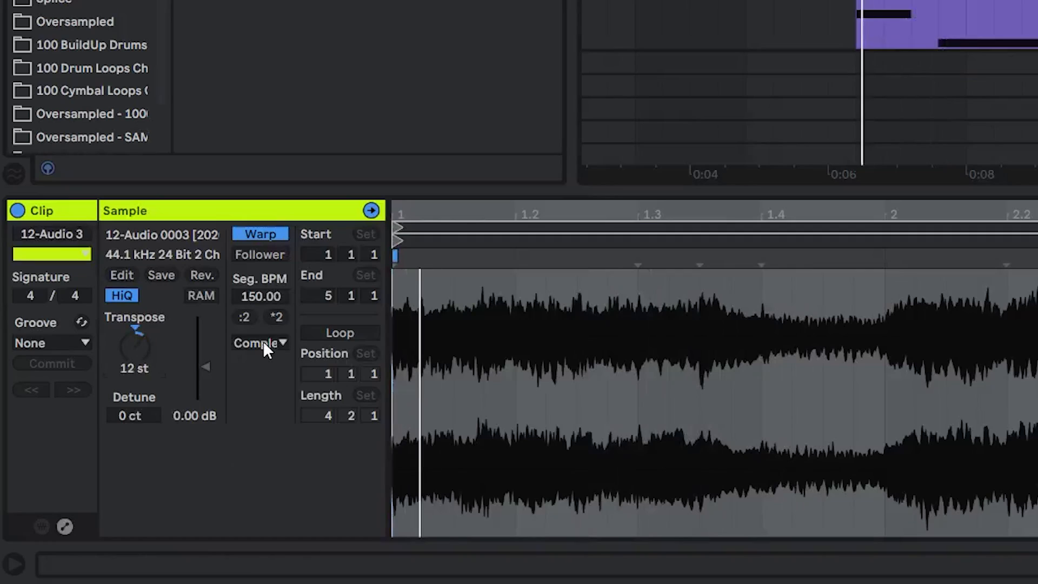
# - Set the recorded 12-Audio 3 clip's warp mode to Texture with a Grain Size of 216.10
pyautogui.click(264, 342)
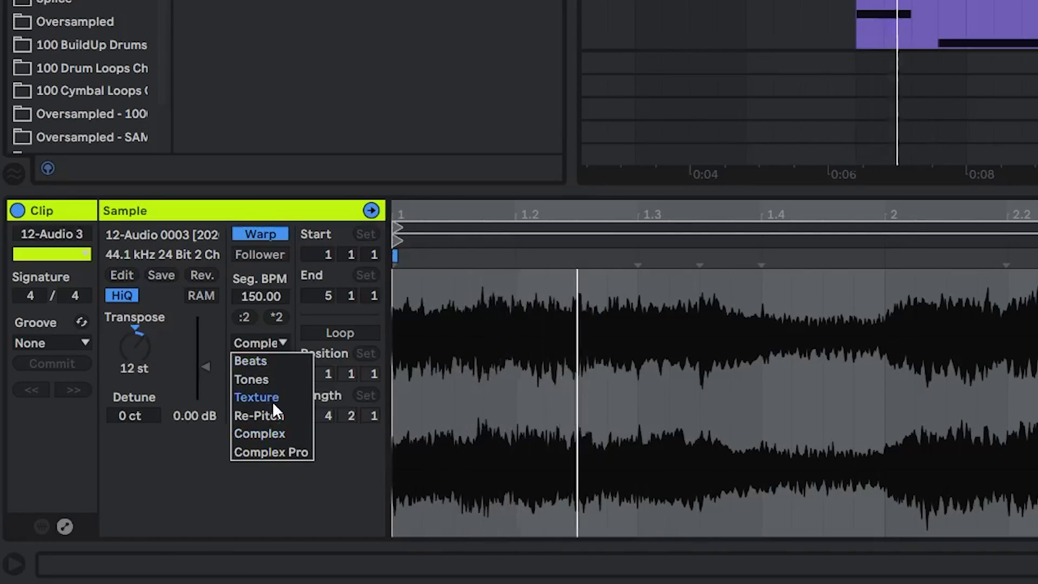
pyautogui.click(264, 396)
pyautogui.moveTo(261, 378); pyautogui.dragTo(260, 357)
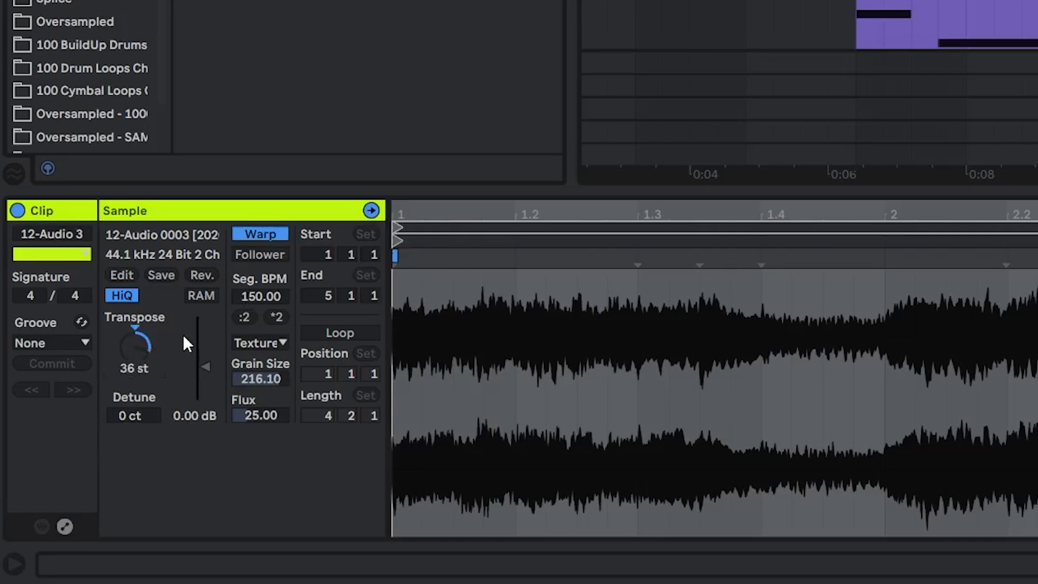
# - Try transposing the Texture clip down to -12 st during playback, and raise it again to 12 st
pyautogui.press('space')
pyautogui.hotkey('shift', 'Down')
pyautogui.hotkey('shift', 'Down')
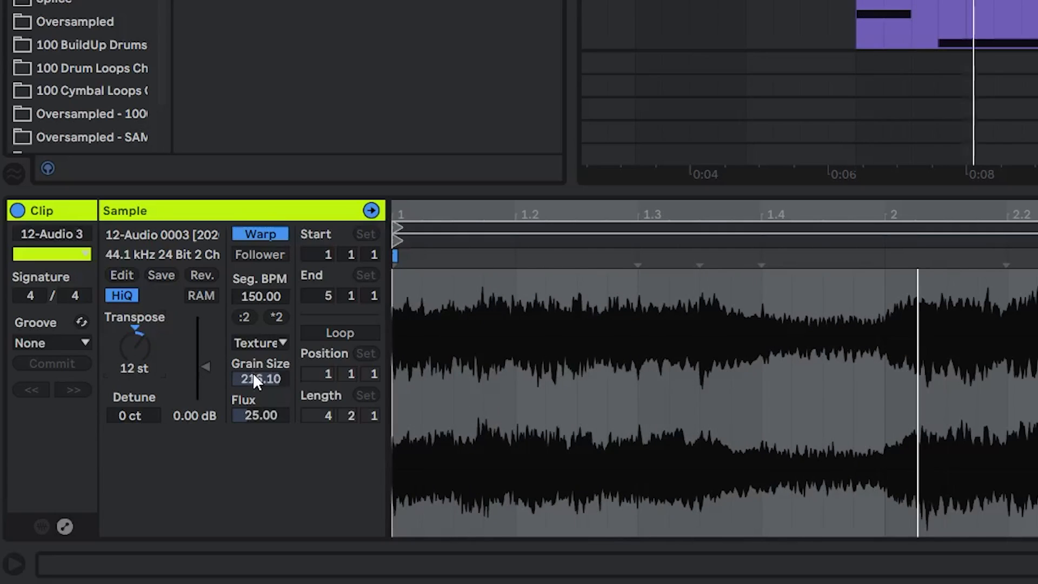
pyautogui.hotkey('shift', 'Down')
pyautogui.hotkey('shift', 'Down')
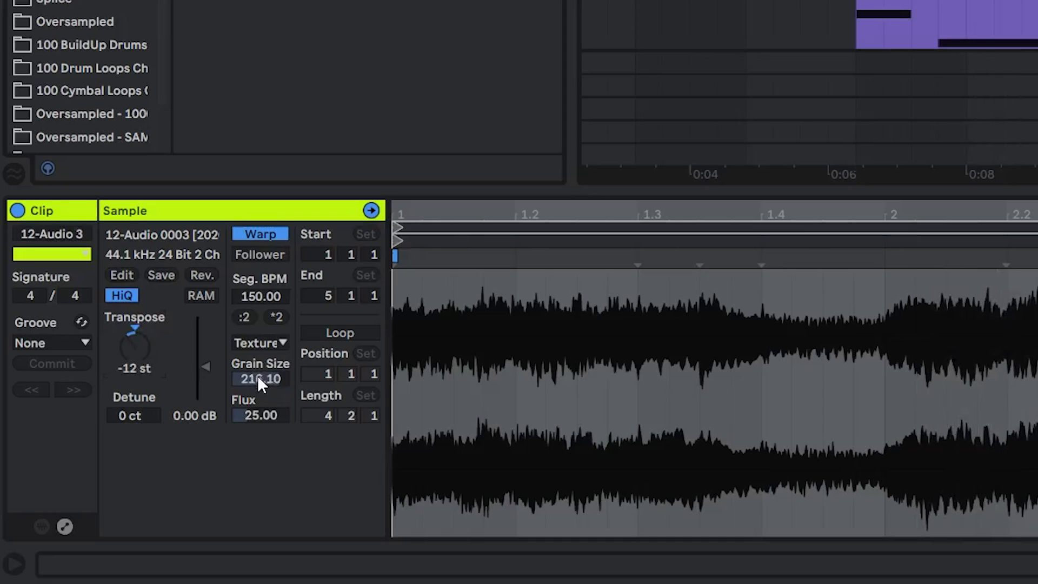
pyautogui.hotkey('shift', 'Up')
pyautogui.hotkey('shift', 'Up')
# - Play the 12-Audio 3 clip from bar 21 and delete it from the arrangement
pyautogui.doubleClick(841, 186)
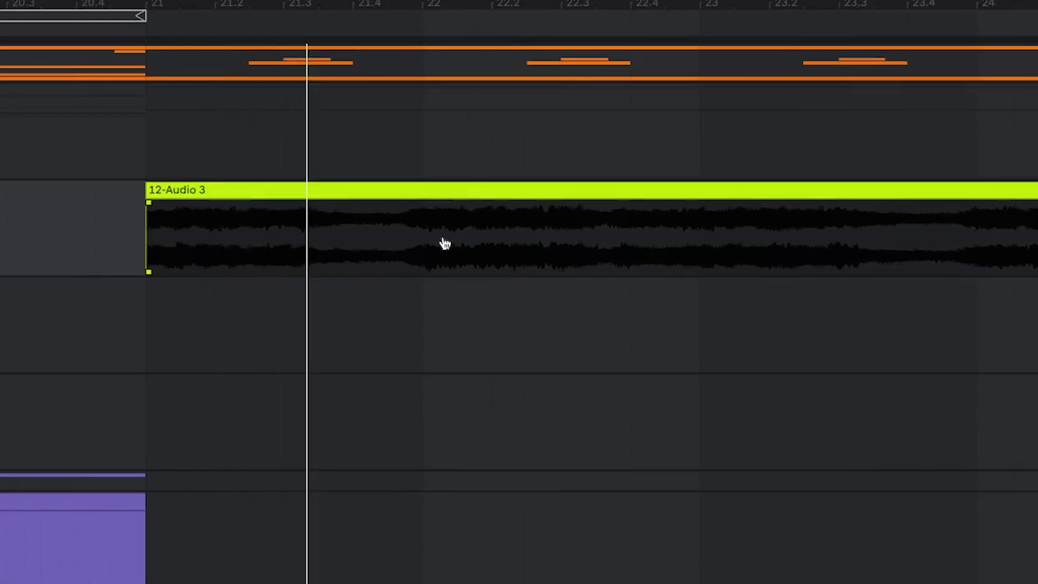
pyautogui.press('space')
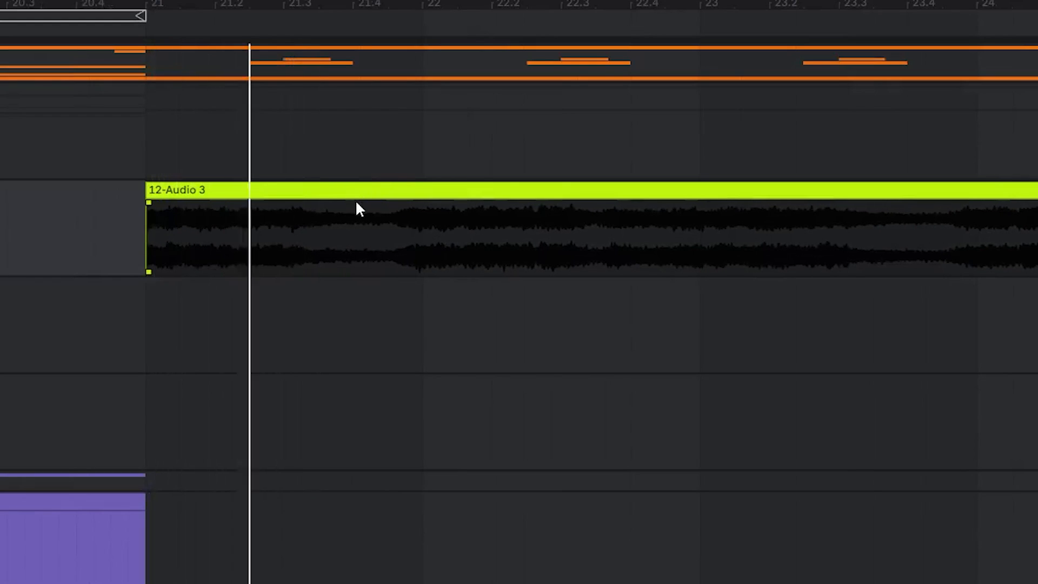
pyautogui.press('space')
pyautogui.press('space')
pyautogui.scroll(-10, 338, 240)
pyautogui.moveTo(394, 292); pyautogui.dragTo(532, 317)
pyautogui.press('space')
pyautogui.press('Delete')
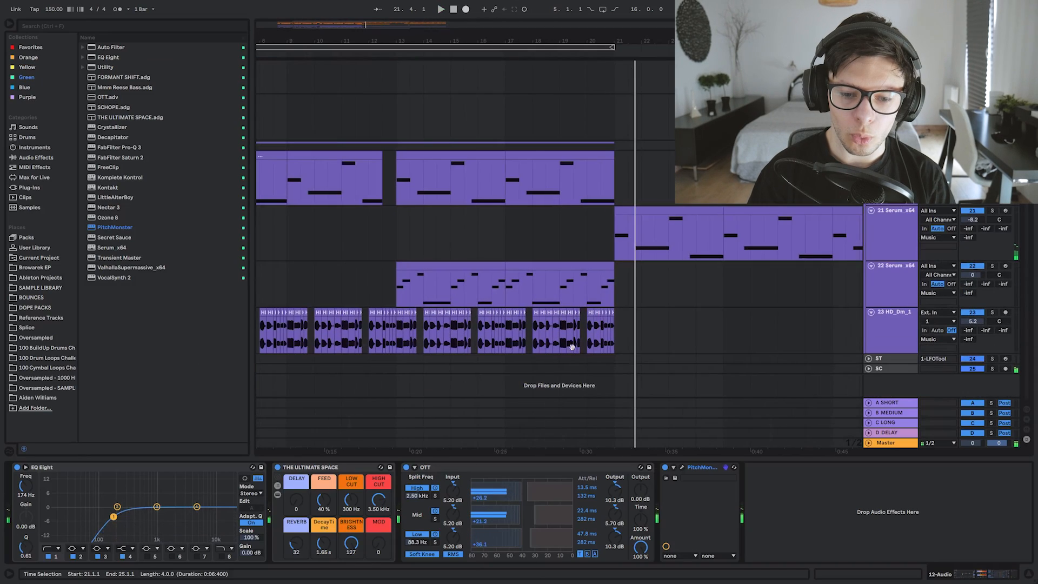
# - Raise the Texture Grain Size of the newly recorded 12-Audio 4 clip to 199.79
pyautogui.scroll(-3, 573, 346)
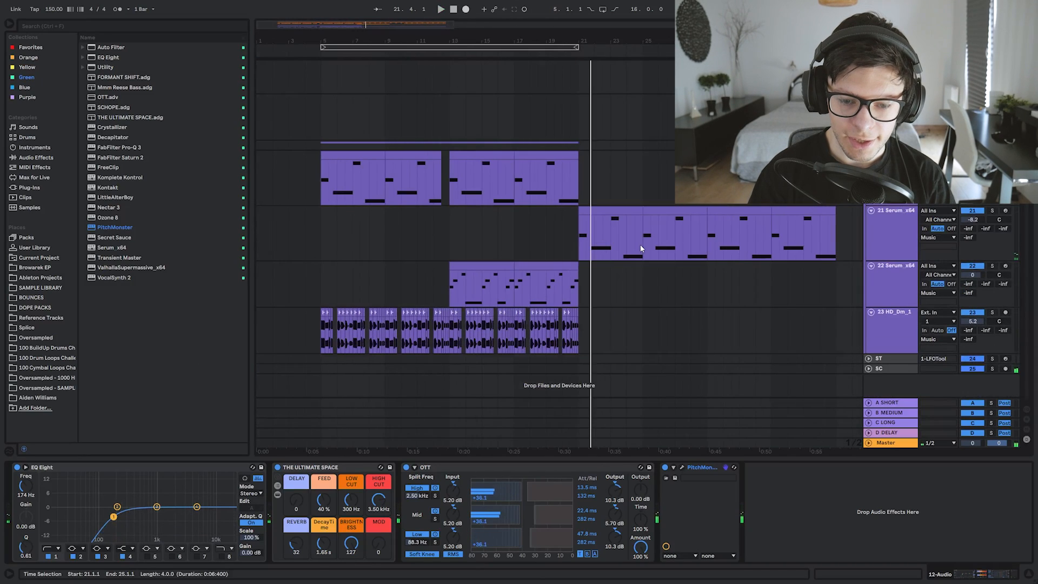
pyautogui.scroll(3, 640, 244)
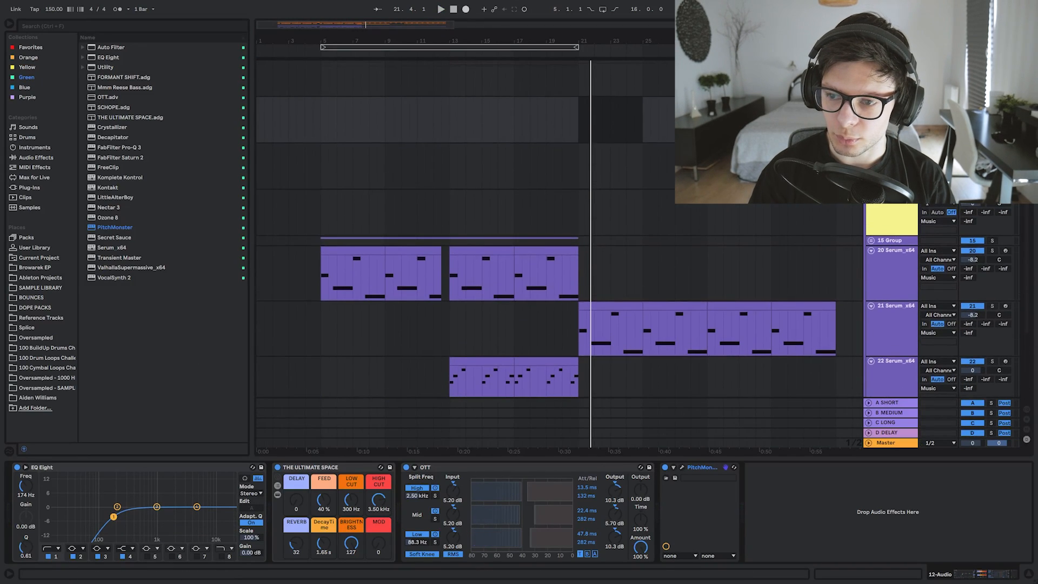
pyautogui.scroll(-3, 465, 270)
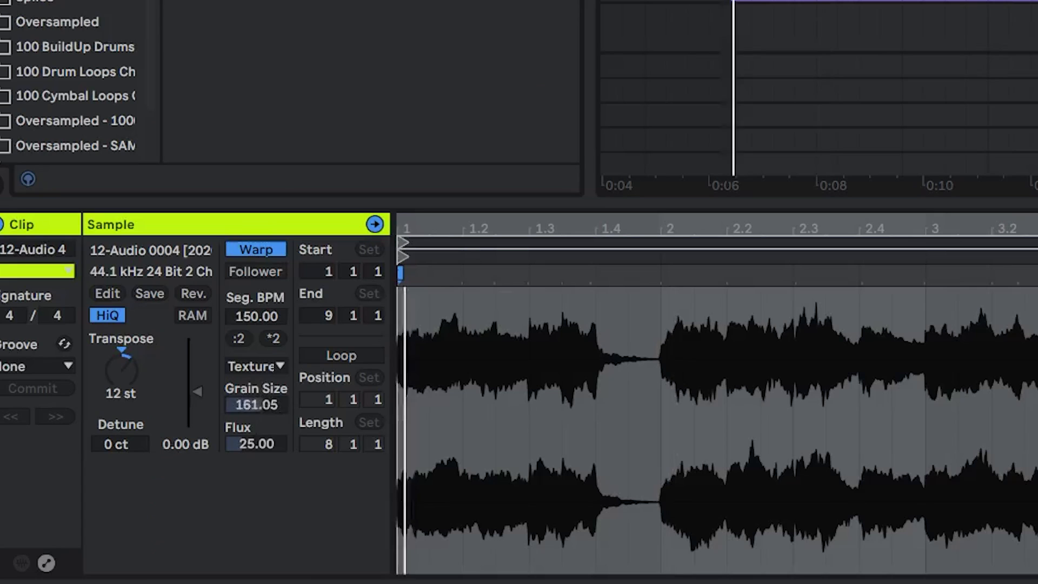
pyautogui.moveTo(267, 411); pyautogui.dragTo(267, 404)
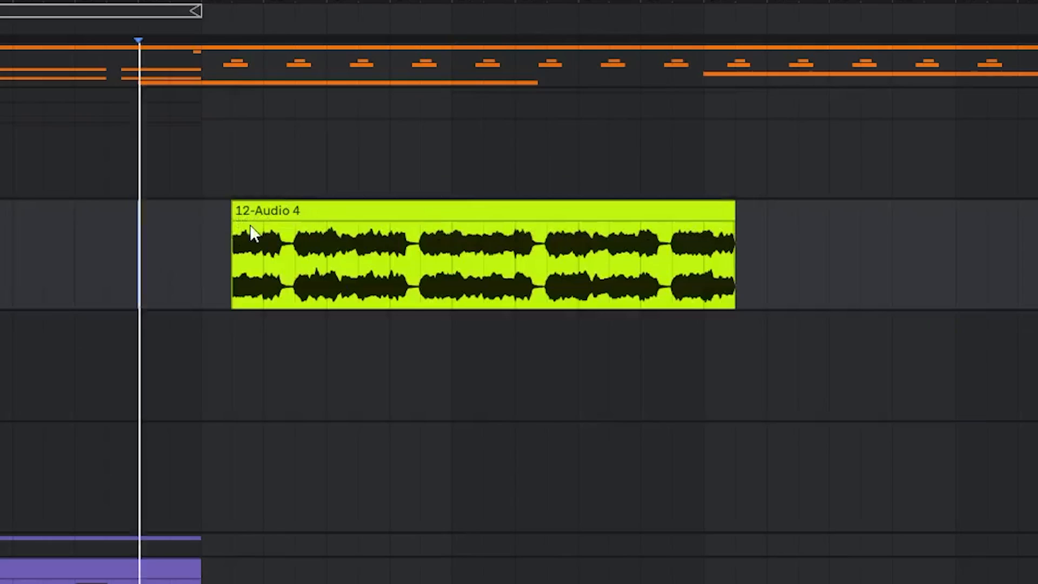
# - Move the 12-Audio 4 clip to start at bar 21 and listen to it in place
pyautogui.moveTo(271, 213); pyautogui.dragTo(253, 221)
pyautogui.moveTo(257, 482); pyautogui.dragTo(355, 477)
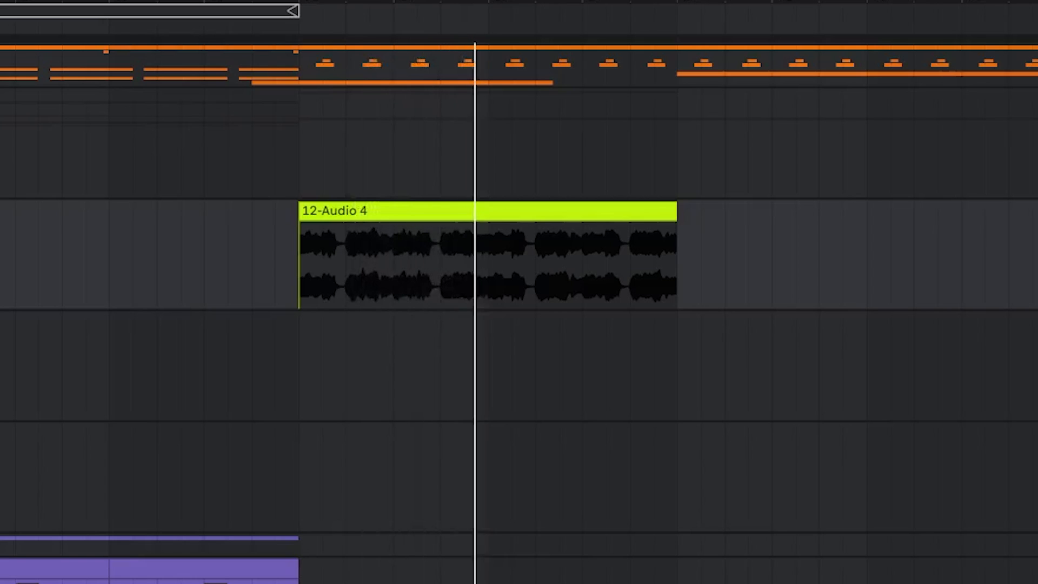
pyautogui.scroll(5, 504, 292)
pyautogui.press('space')
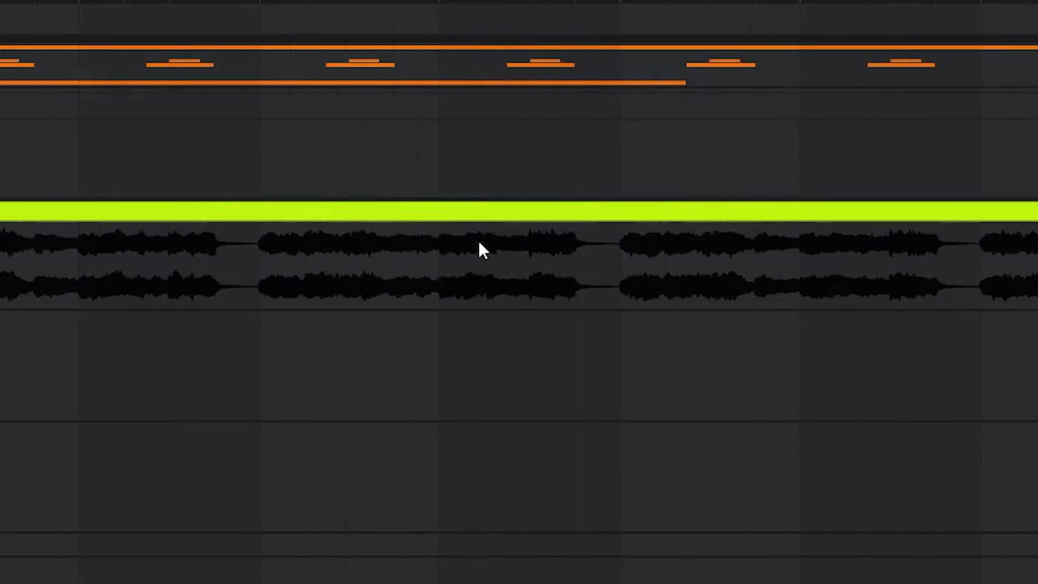
pyautogui.moveTo(475, 270); pyautogui.dragTo(450, 269)
pyautogui.hscroll(-5, 405, 269)
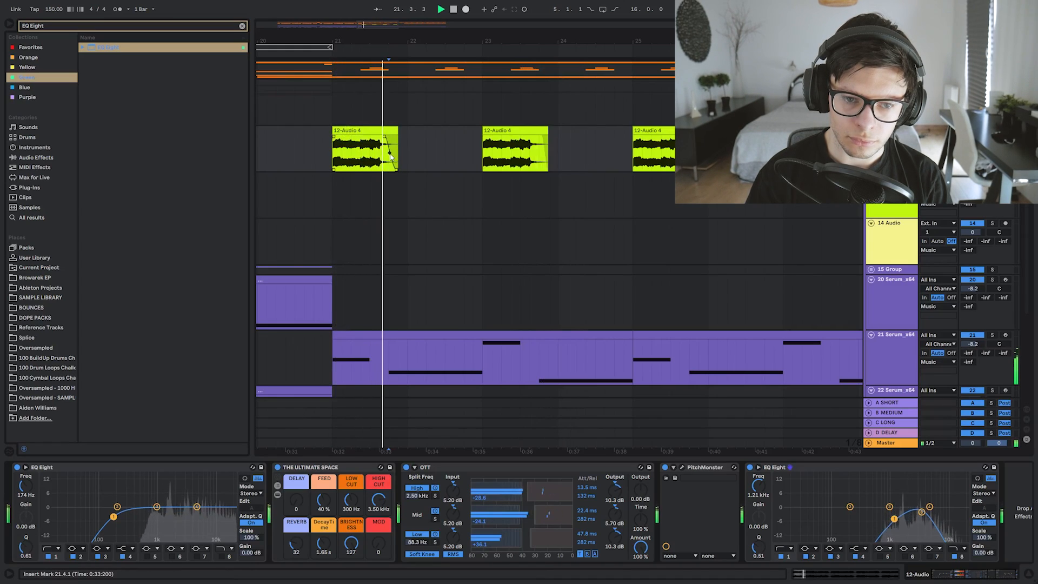
# - Duplicate the trimmed clip at bar 21, with its gap up to bar 23, onto bars 23, 25 and 27
pyautogui.moveTo(391, 113); pyautogui.dragTo(476, 145)
pyautogui.click(381, 131)
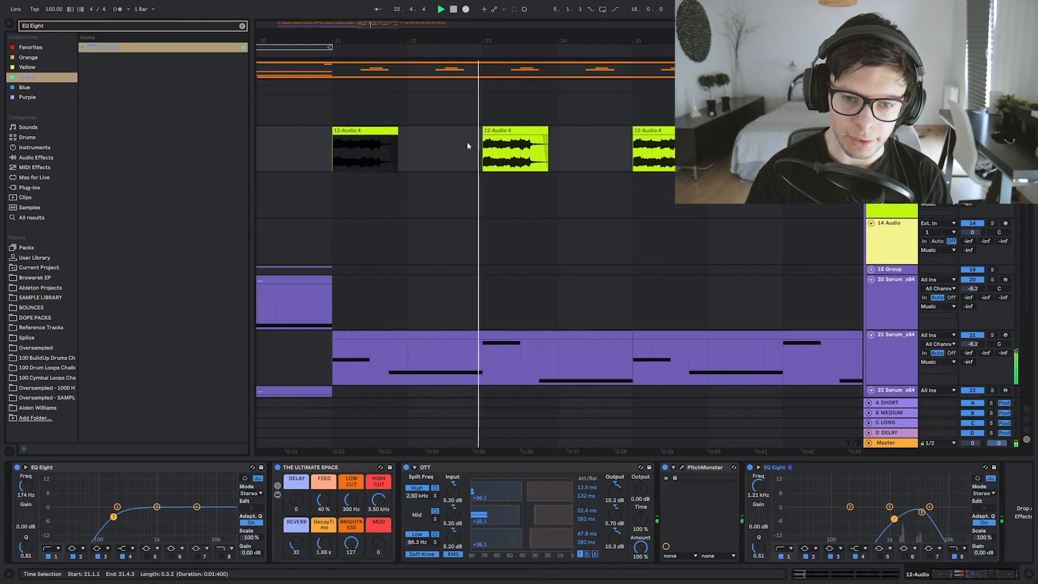
pyautogui.keyDown('shift'); pyautogui.click(480, 149); pyautogui.keyUp('shift')
pyautogui.hotkey('ctrl', 'd')
pyautogui.hotkey('ctrl', 'd')
pyautogui.hotkey('ctrl', 'd')
pyautogui.scroll(-5, 406, 154)
# - Duplicate the chopped clips onto bars 29, 31, 33 and 35, and add an extra copy at bar 28
pyautogui.moveTo(407, 154); pyautogui.dragTo(433, 155)
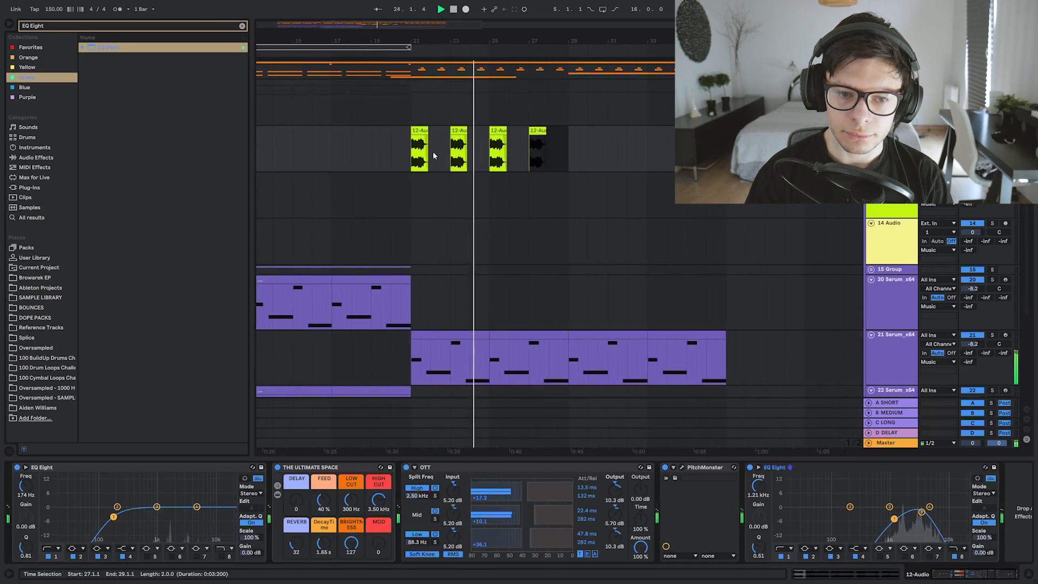
pyautogui.hotkey('ctrl', 'd')
pyautogui.hotkey('ctrl', 'd')
pyautogui.hotkey('ctrl', 'd')
pyautogui.hotkey('ctrl', 'd')
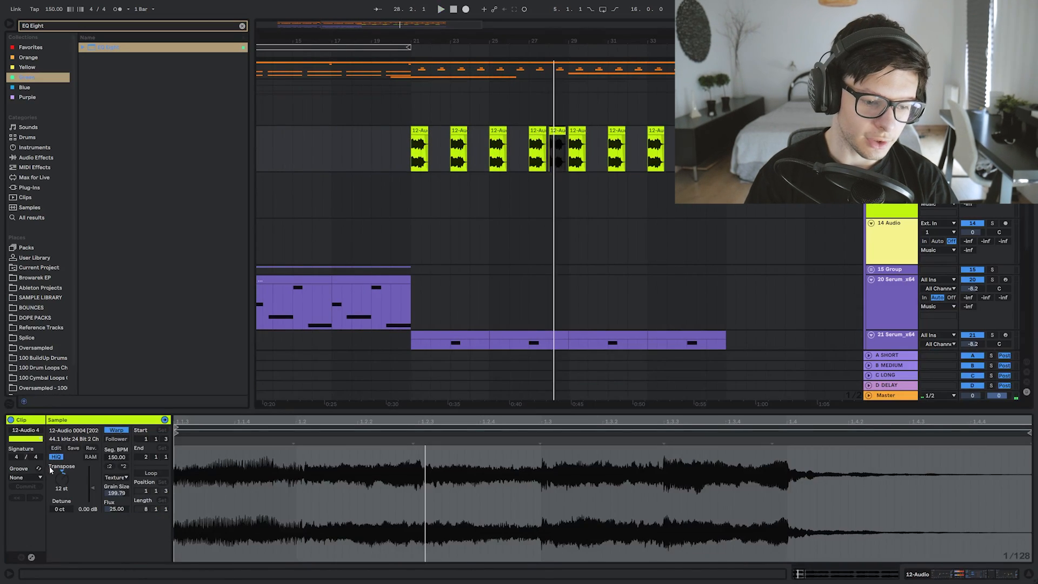
# - Transpose the four chopped clips from bar 29 onward to -12 st and check them during playback
pyautogui.click(535, 116)
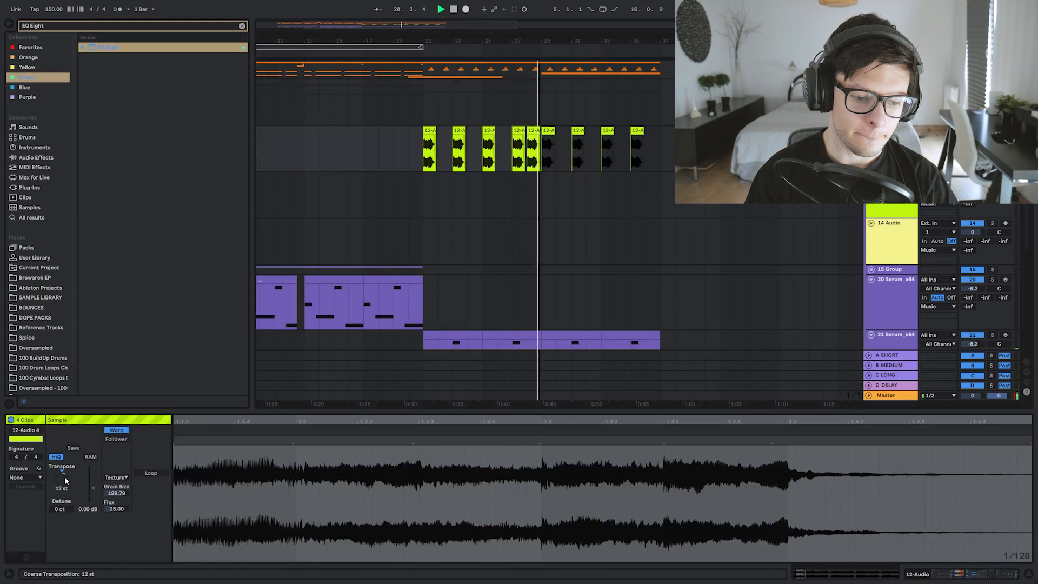
pyautogui.doubleClick(64, 477)
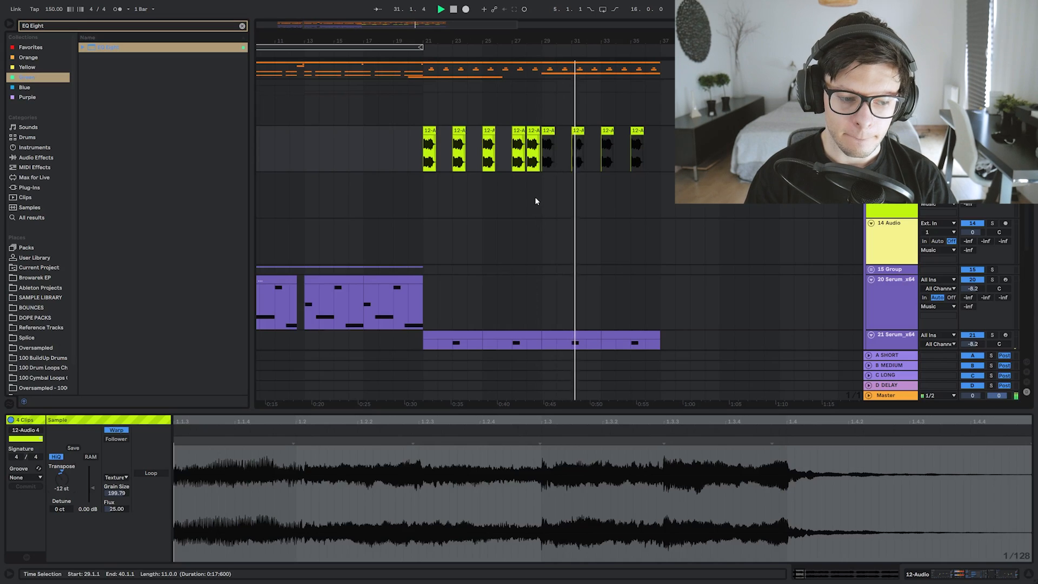
pyautogui.click(572, 195)
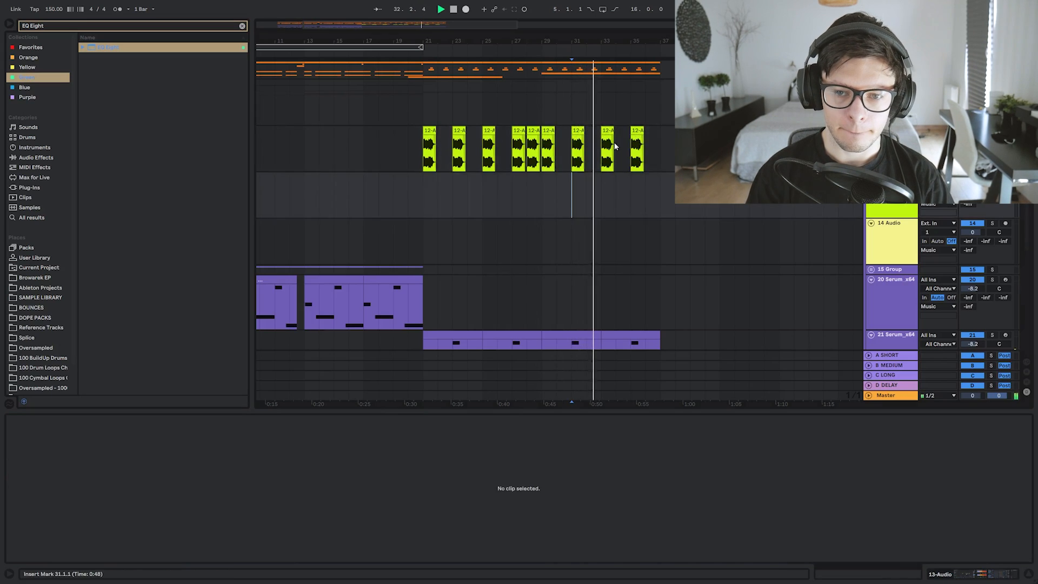
pyautogui.click(610, 146)
pyautogui.press('+')
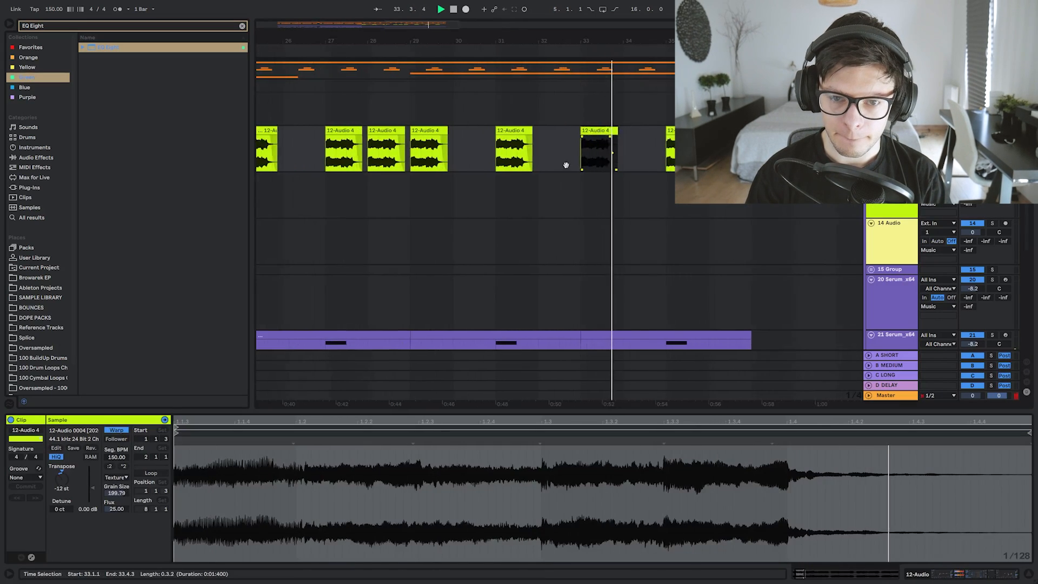
pyautogui.press('-')
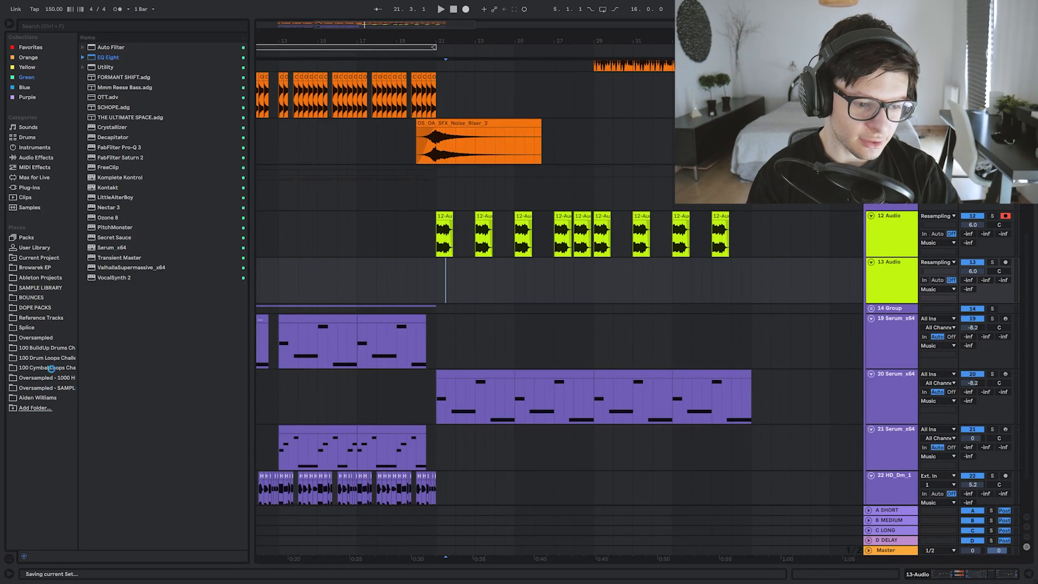
# - Search the sample library for "holly drummon" and browse the vocals in the Love, Home, Frozen and Stars folders
pyautogui.click(42, 27)
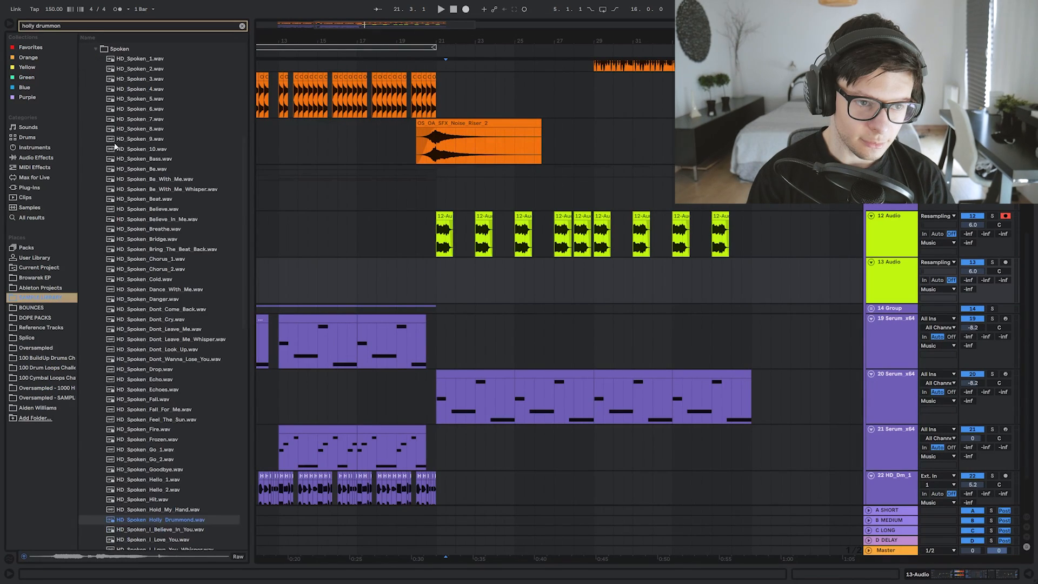
pyautogui.scroll(1, 115, 143)
pyautogui.click(117, 78)
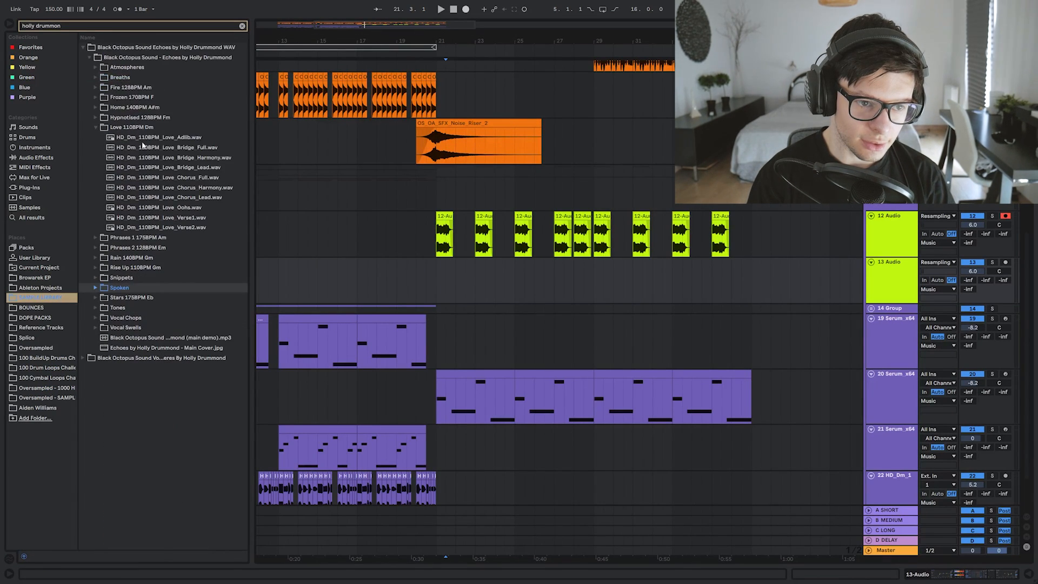
pyautogui.click(200, 197)
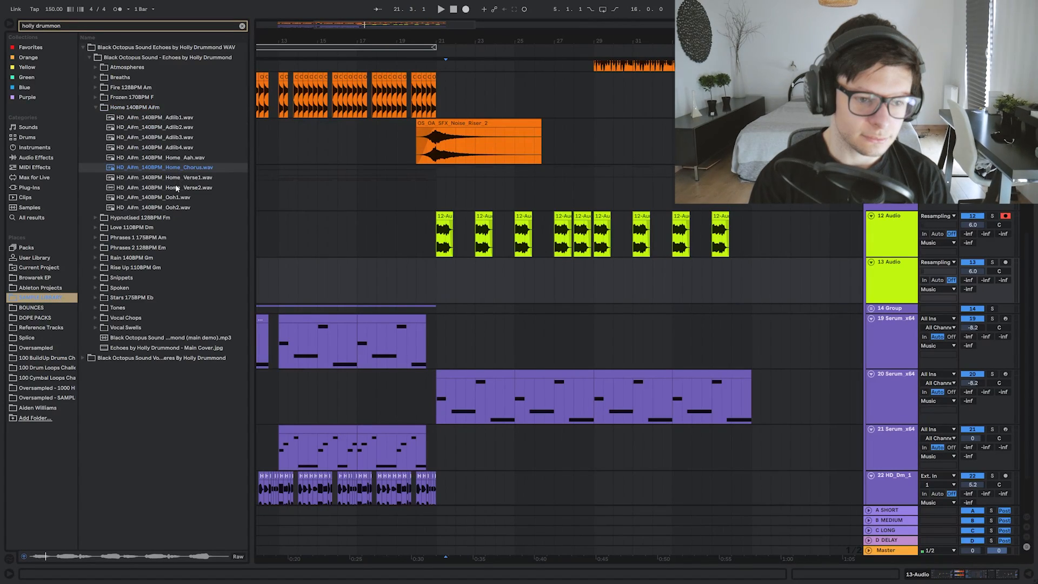
pyautogui.click(113, 103)
pyautogui.click(133, 97)
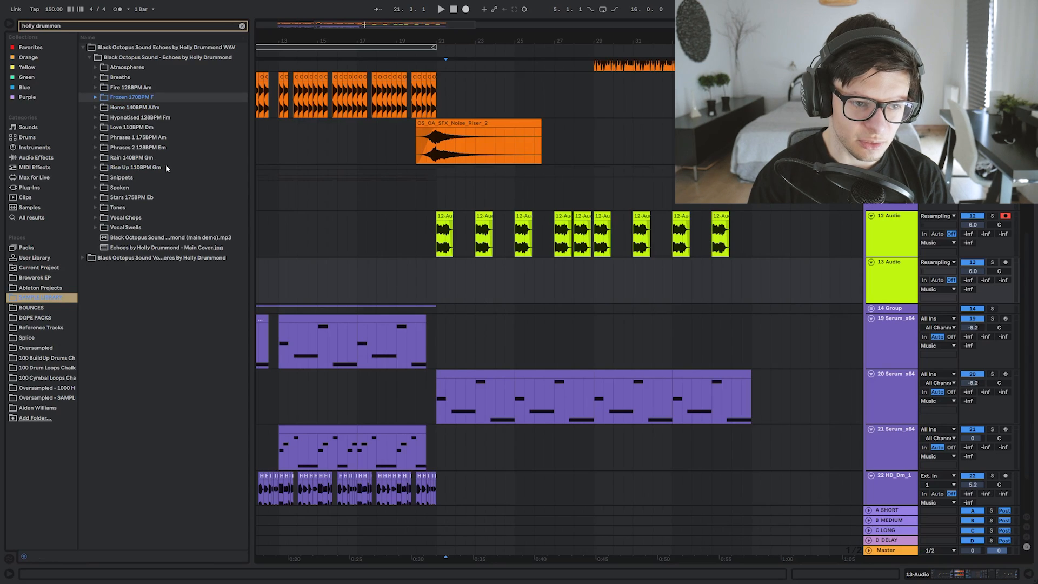
pyautogui.click(132, 197)
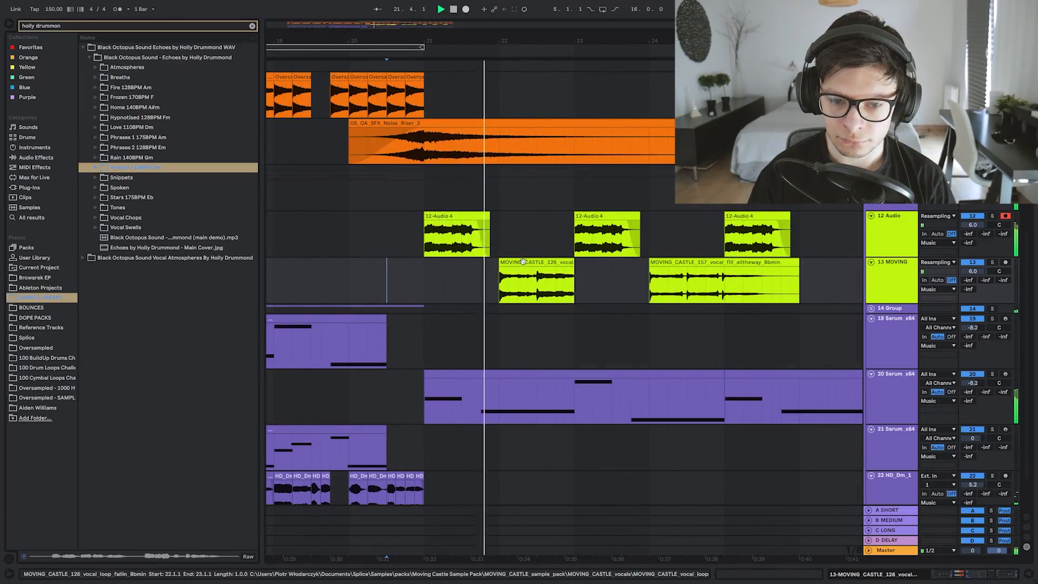
# - Examine the MOVING_CASTLE vocal clips on their soloed track and turn the track's solo off
pyautogui.click(541, 262)
pyautogui.scroll(3, 536, 263)
pyautogui.doubleClick(536, 263)
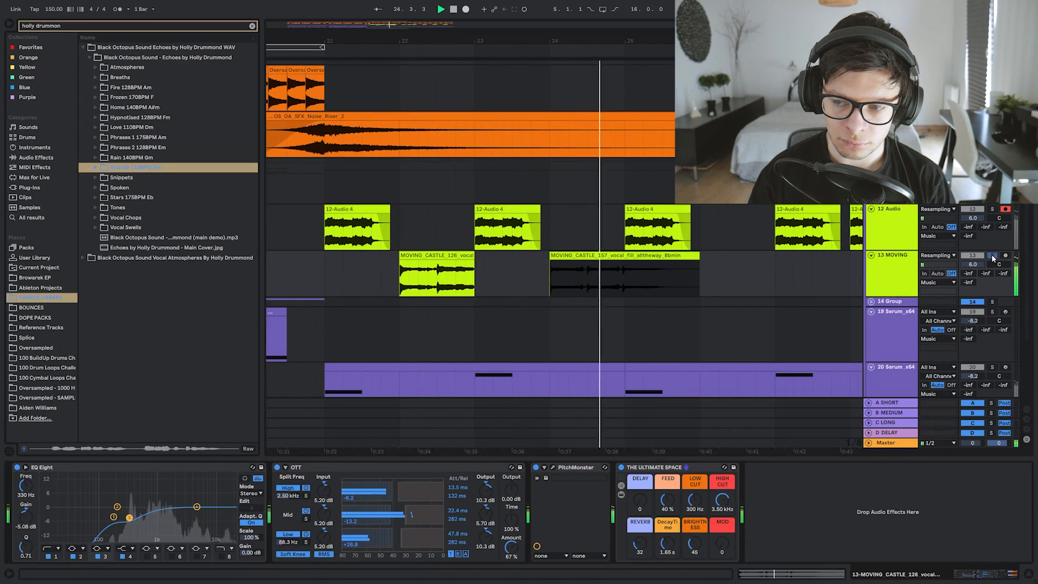
pyautogui.click(992, 257)
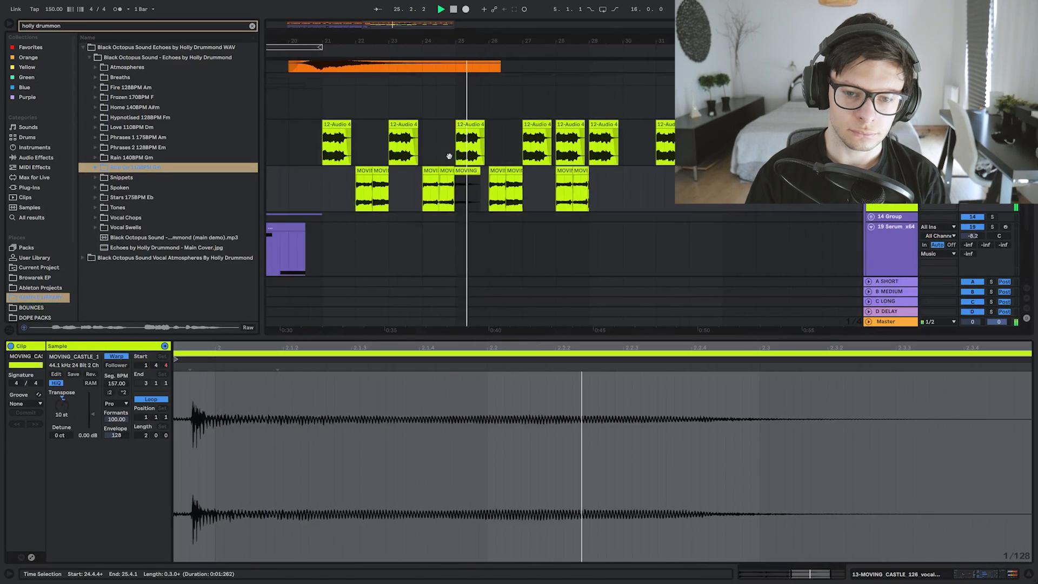
# - Duplicate the MOVING_CASTLE vocal clips from bars 21–29 onto bars 29–37 of the same track
pyautogui.click(520, 188)
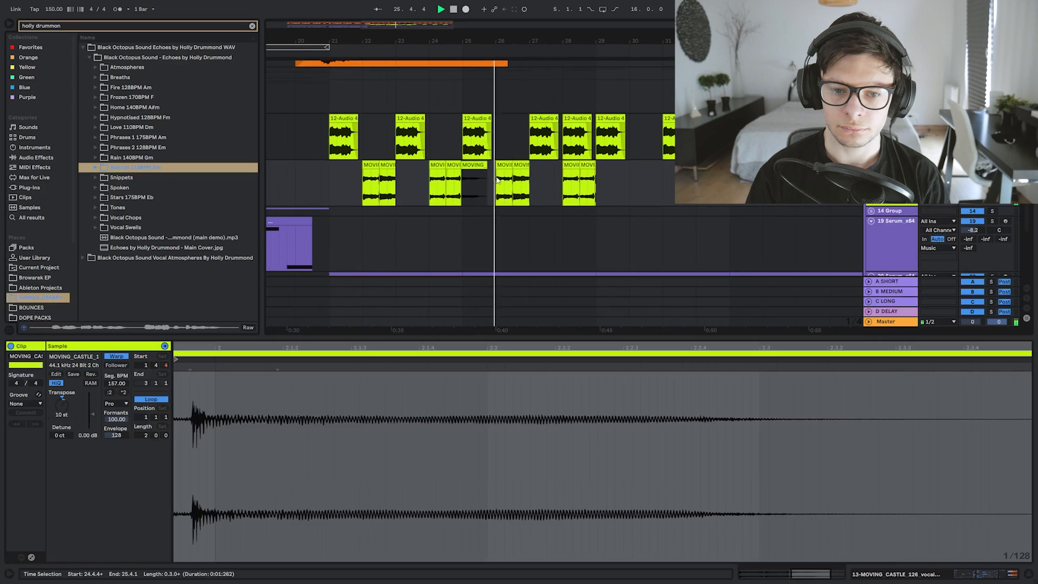
pyautogui.moveTo(329, 188); pyautogui.dragTo(462, 193)
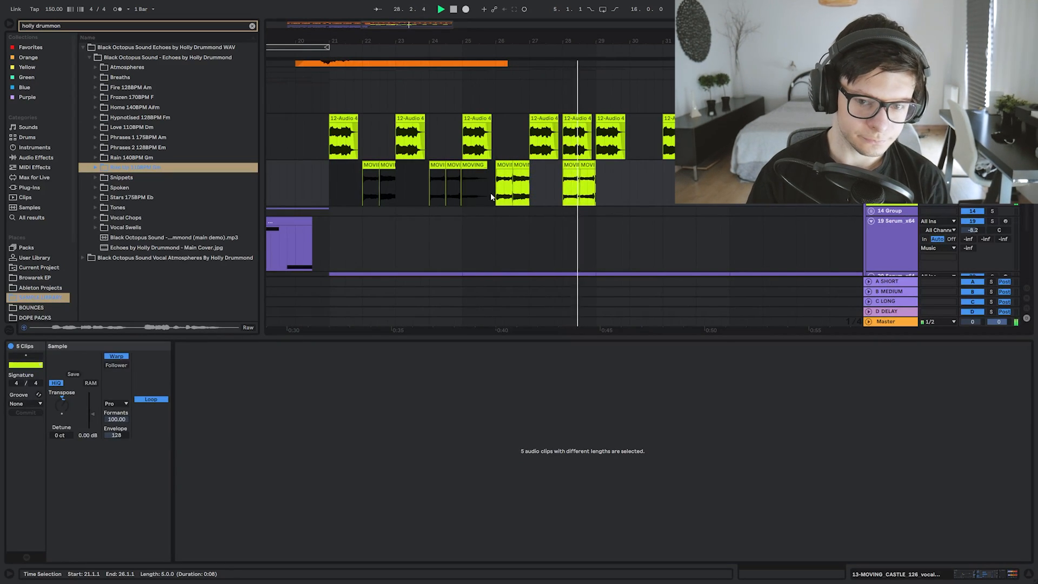
pyautogui.click(518, 181)
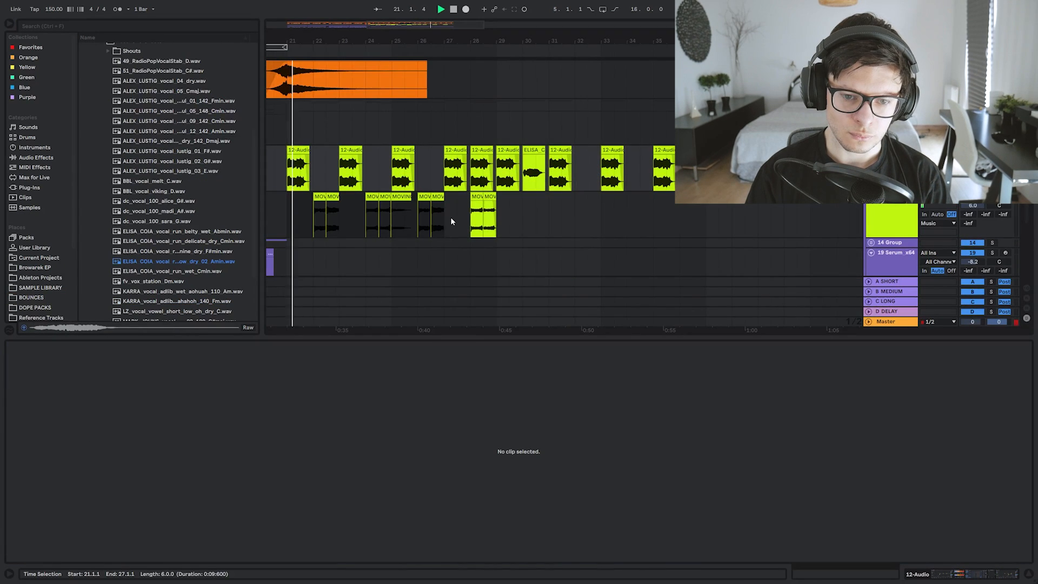
pyautogui.hotkey('ctrl', 'd')
pyautogui.moveTo(456, 215); pyautogui.dragTo(550, 210)
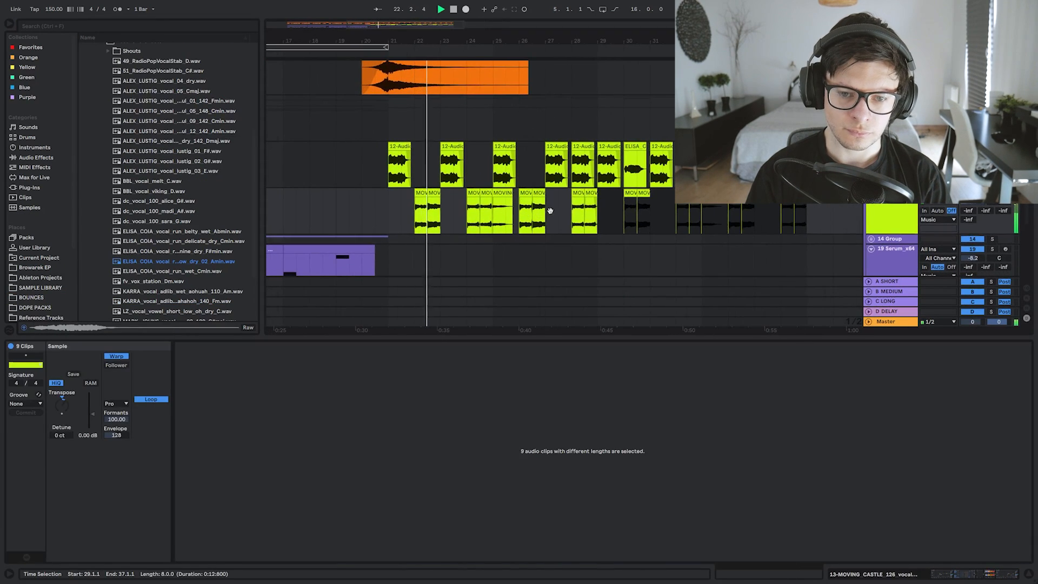
# - Set the output gain of the last EQ Eight on the MOVING vocal track to 1.13 dB
pyautogui.hotkey('ctrl', 'alt', 'l')
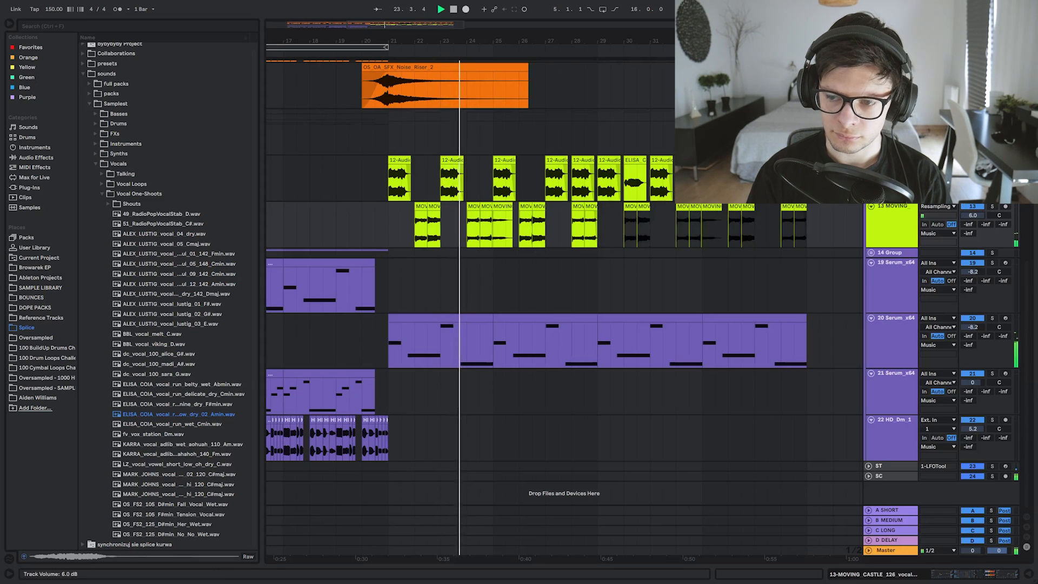
pyautogui.moveTo(573, 237); pyautogui.dragTo(523, 244)
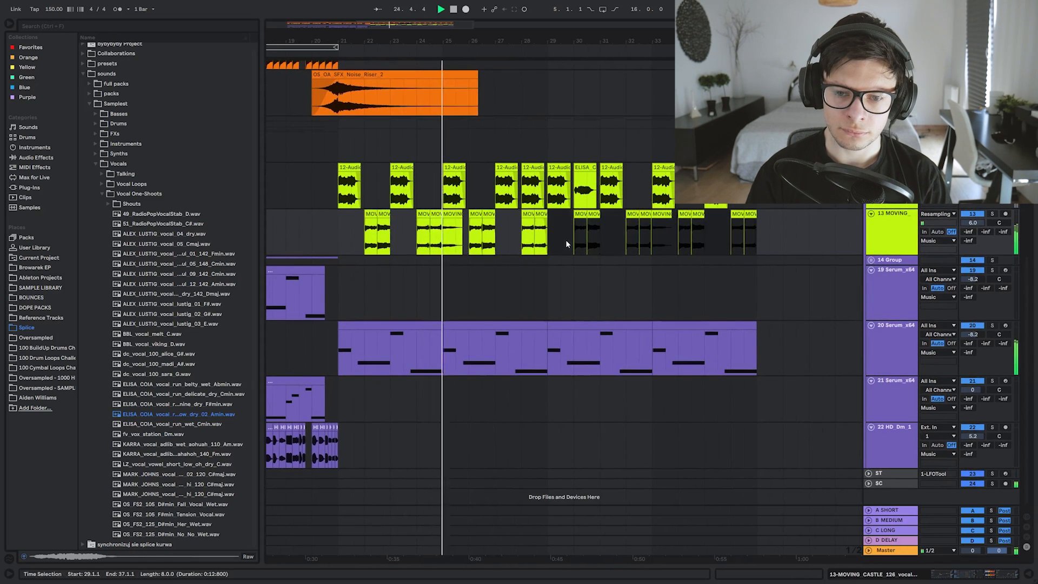
pyautogui.moveTo(314, 232); pyautogui.dragTo(848, 236)
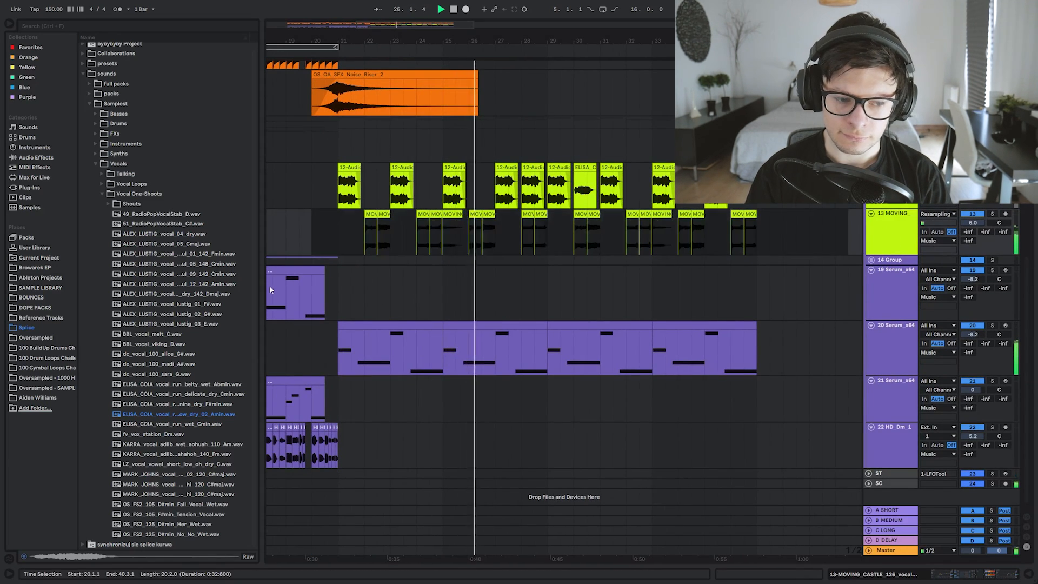
pyautogui.hotkey('shift', 'Tab')
pyautogui.hotkey('shift', 'Tab')
pyautogui.hotkey('shift', 'Tab')
pyautogui.moveTo(925, 551); pyautogui.dragTo(925, 545)
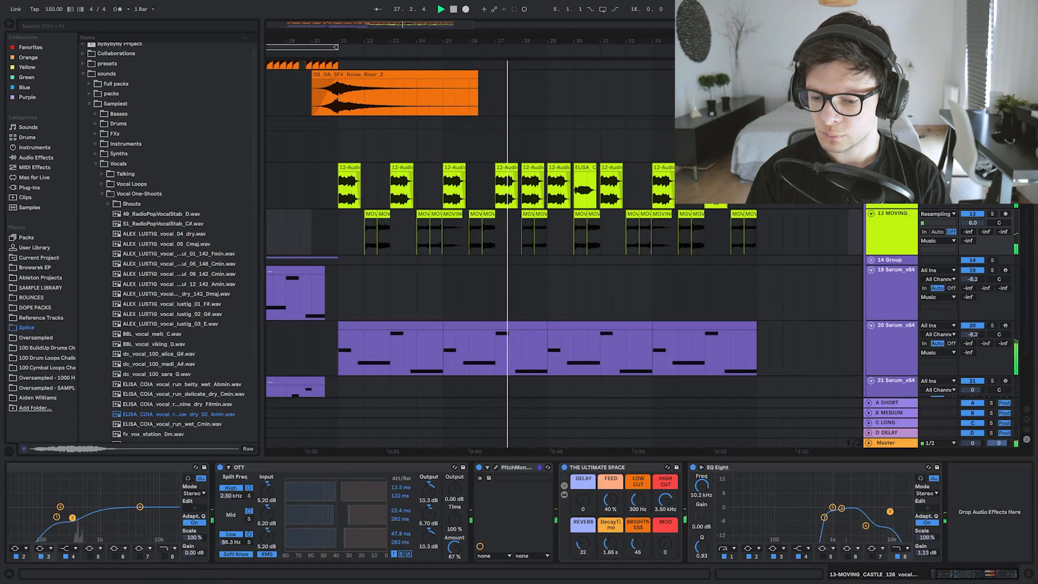
pyautogui.hotkey('ctrl', 'alt', 'l')
# - Delete the two MOVING_CASTLE vocal clips at bar 28
pyautogui.click(532, 241)
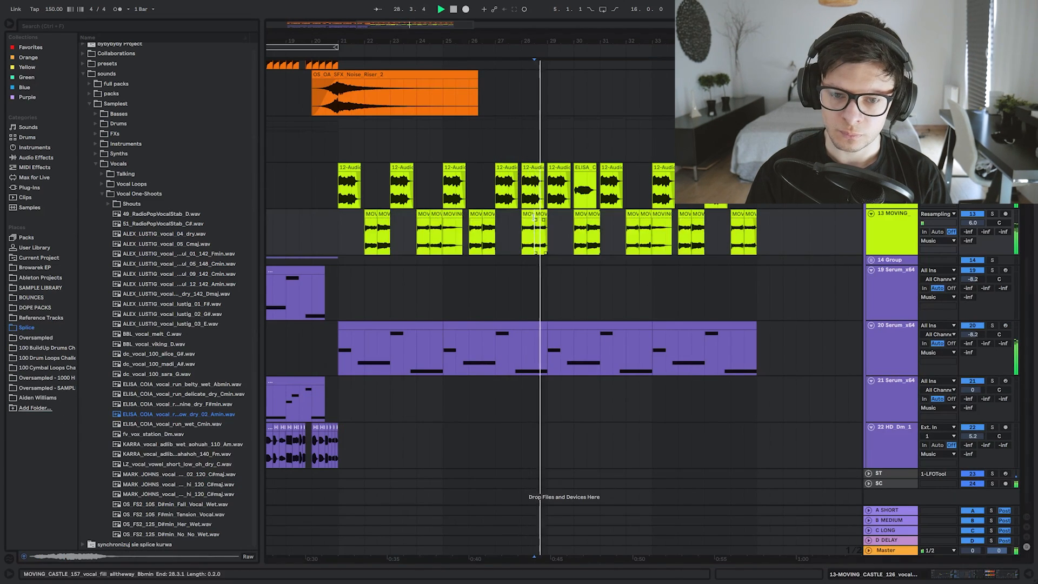
pyautogui.keyDown('shift'); pyautogui.click(540, 215); pyautogui.keyUp('shift')
pyautogui.press('Delete')
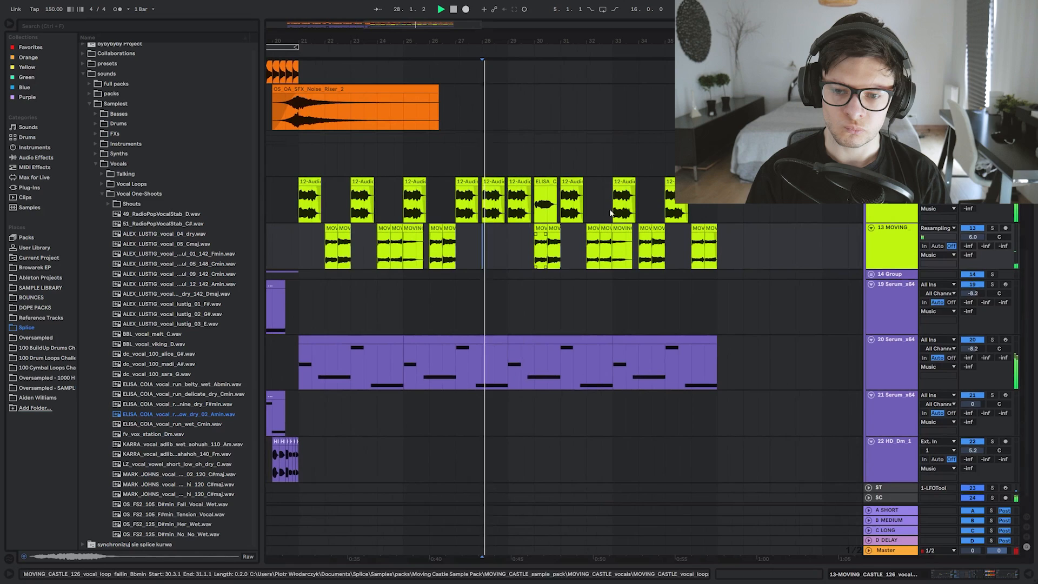
# - Place the ELISA_COIA vocal clip on its own track, with copies at bars 30, 32, 34 and 36
pyautogui.scroll(2, 546, 242)
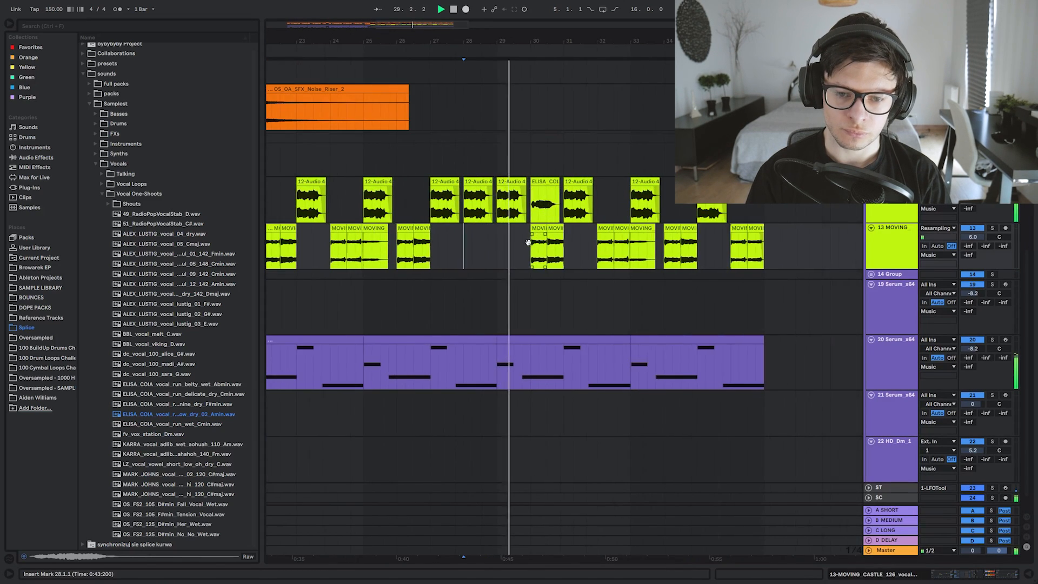
pyautogui.moveTo(552, 178); pyautogui.dragTo(714, 196)
pyautogui.moveTo(713, 196); pyautogui.dragTo(713, 196)
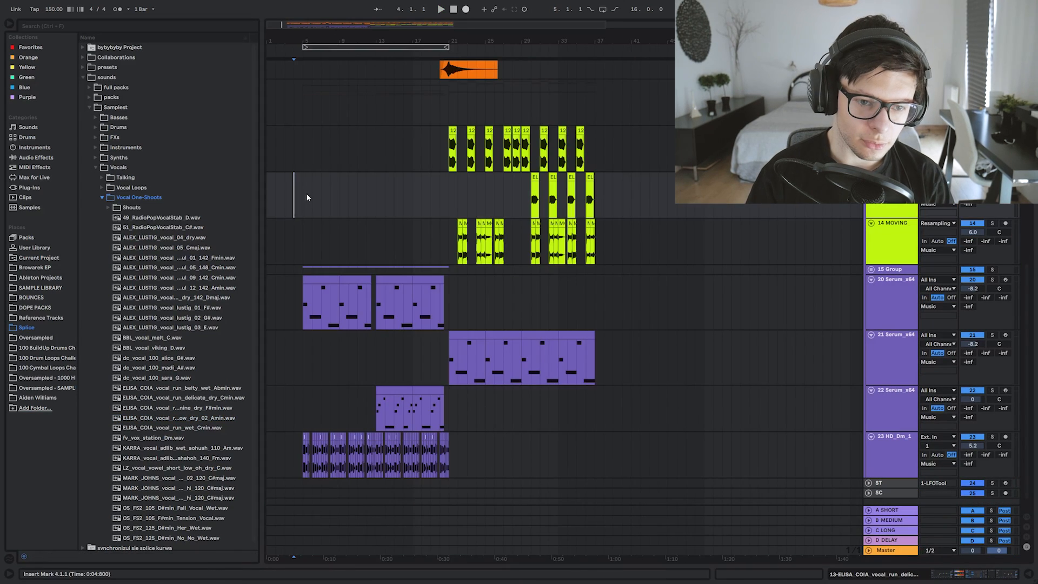
# - Insert 12 bars of silence at the start of the arrangement and copy the 15 Group clips into bars 1–17
pyautogui.hotkey('ctrl', 'i')
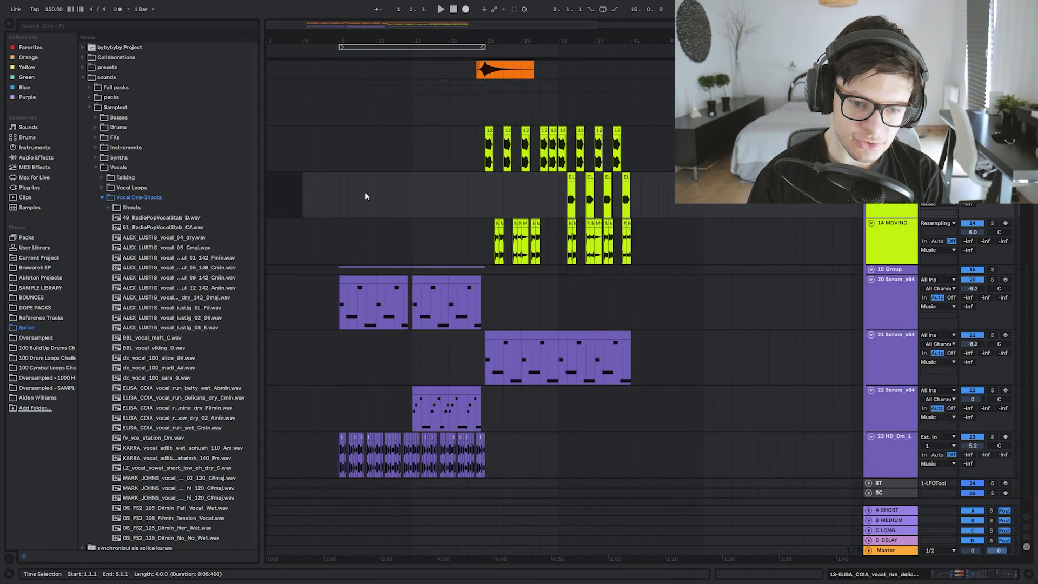
pyautogui.hotkey('ctrl', 'i')
pyautogui.hotkey('ctrl', 'i')
pyautogui.moveTo(427, 271); pyautogui.dragTo(216, 271)
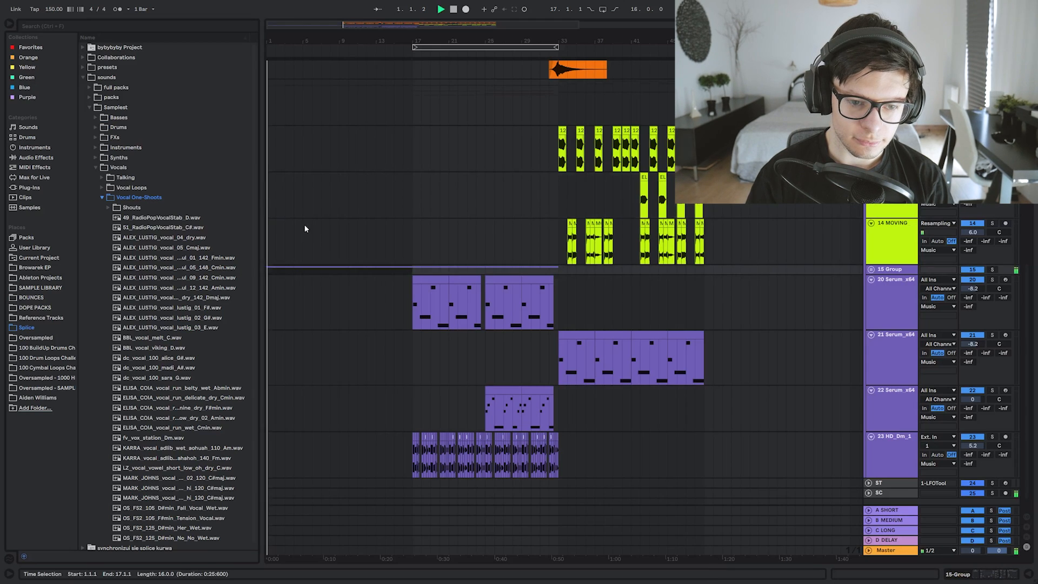
# - Unfold the 15 Group and automate its Auto Filter frequency to rise from 260 Hz at bar 1
pyautogui.scroll(5, 304, 224)
pyautogui.scroll(-3, 456, 228)
pyautogui.press('u')
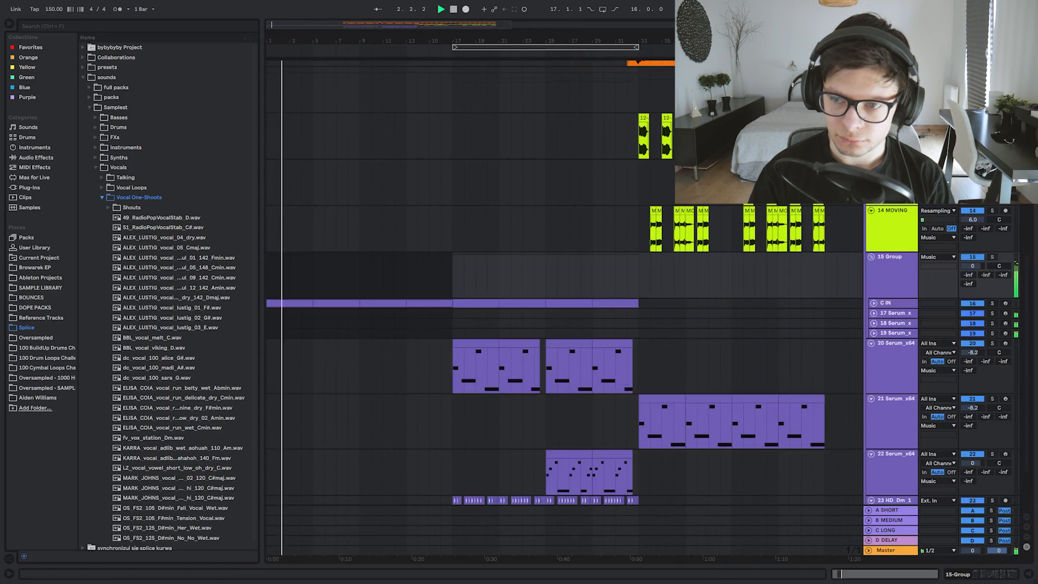
pyautogui.press('a')
pyautogui.hotkey('shift', 'Tab')
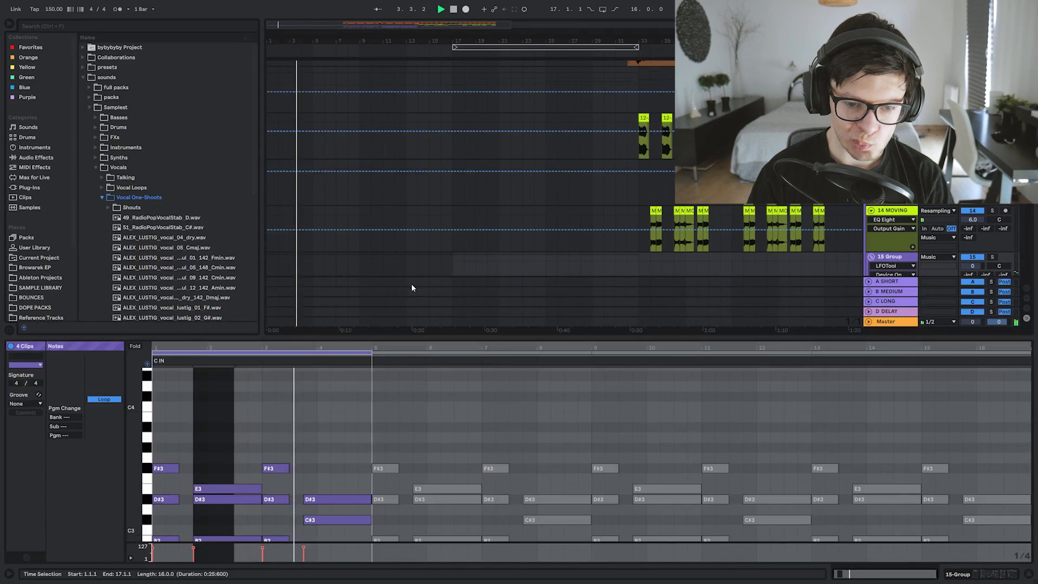
pyautogui.hotkey('shift', 'Tab')
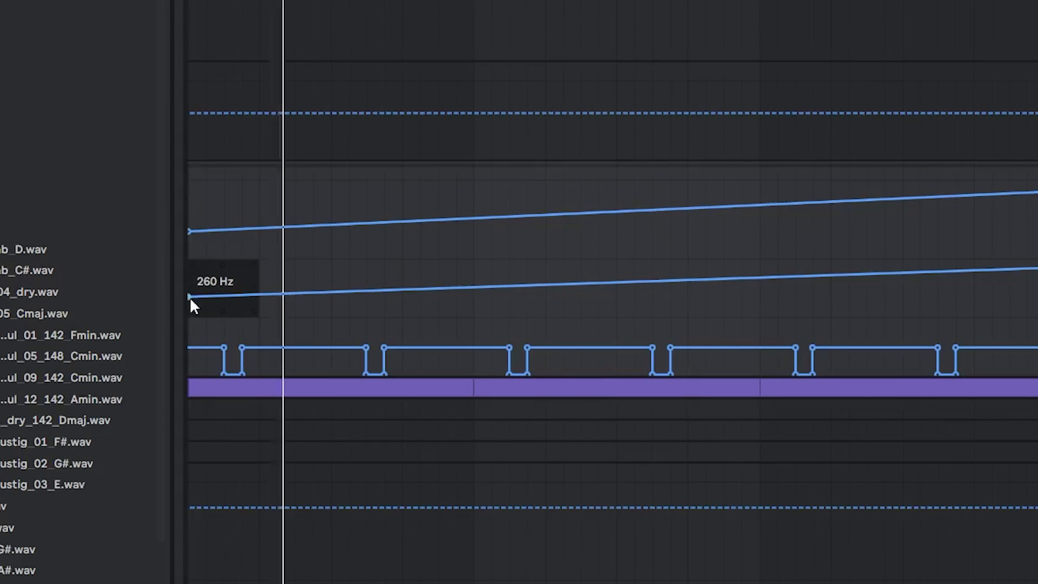
# - Add a breakpoint at bar 14 to the filter frequency automation so it climbs more steeply until bar 16
pyautogui.scroll(-3, 192, 299)
pyautogui.click(470, 298)
pyautogui.press('space')
pyautogui.press('space')
pyautogui.moveTo(600, 268); pyautogui.dragTo(620, 273)
pyautogui.click(605, 302)
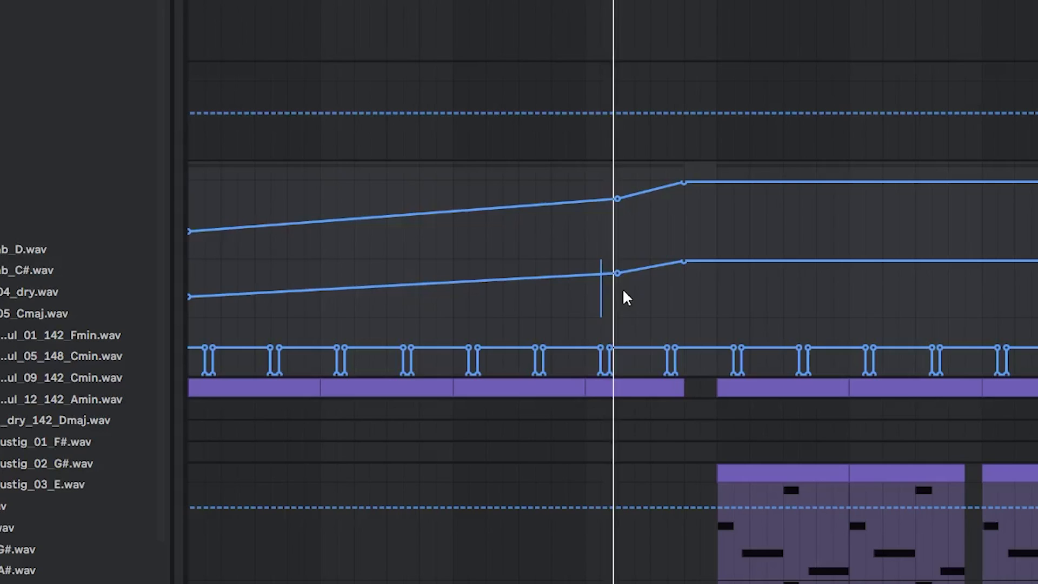
# - Lower the LFO Rate in the 15 Group's LFOTool while auditioning the chords
pyautogui.scroll(-1, 778, 271)
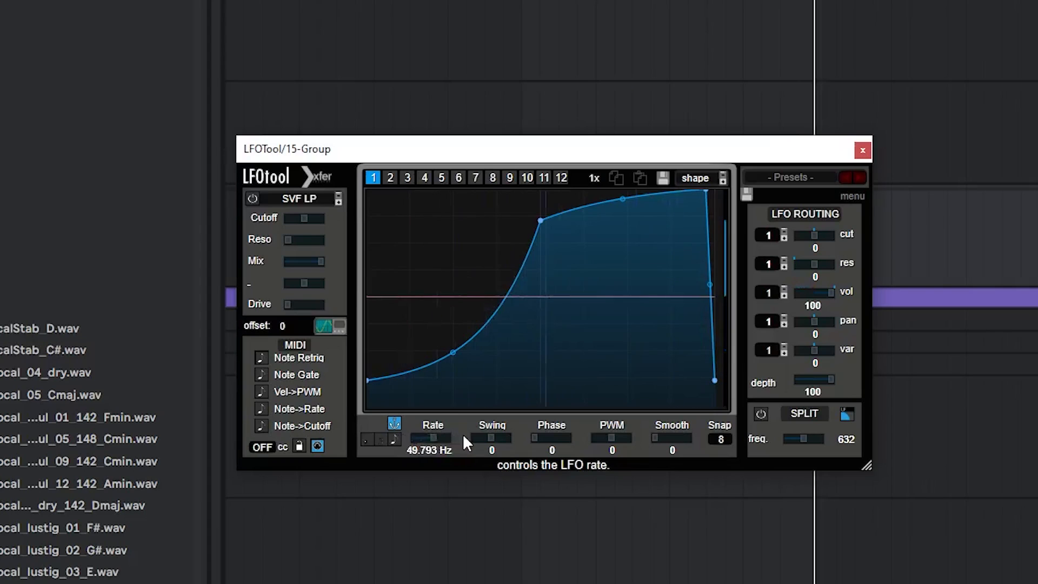
pyautogui.press('space')
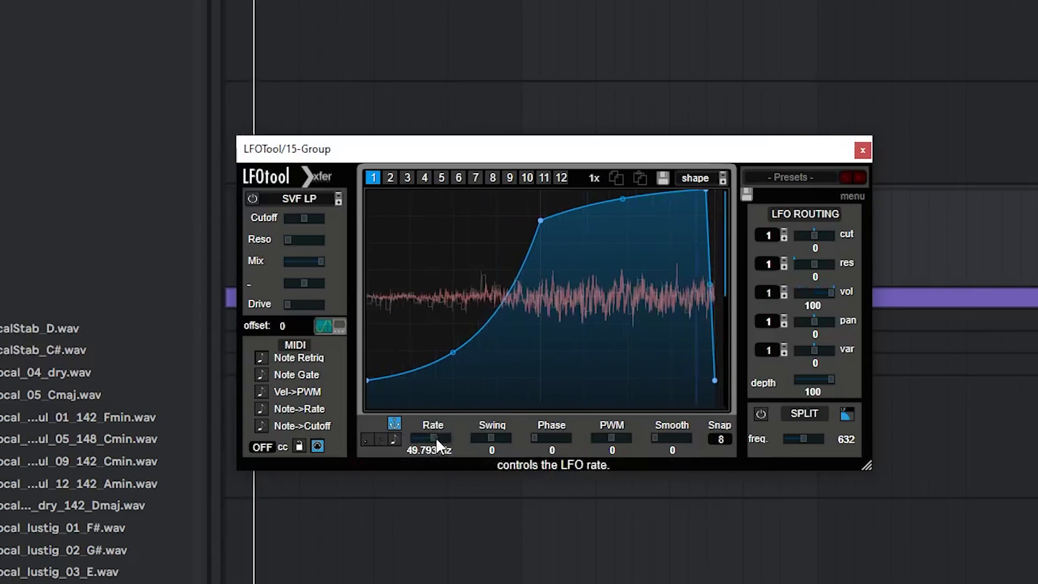
pyautogui.moveTo(435, 437); pyautogui.dragTo(425, 437)
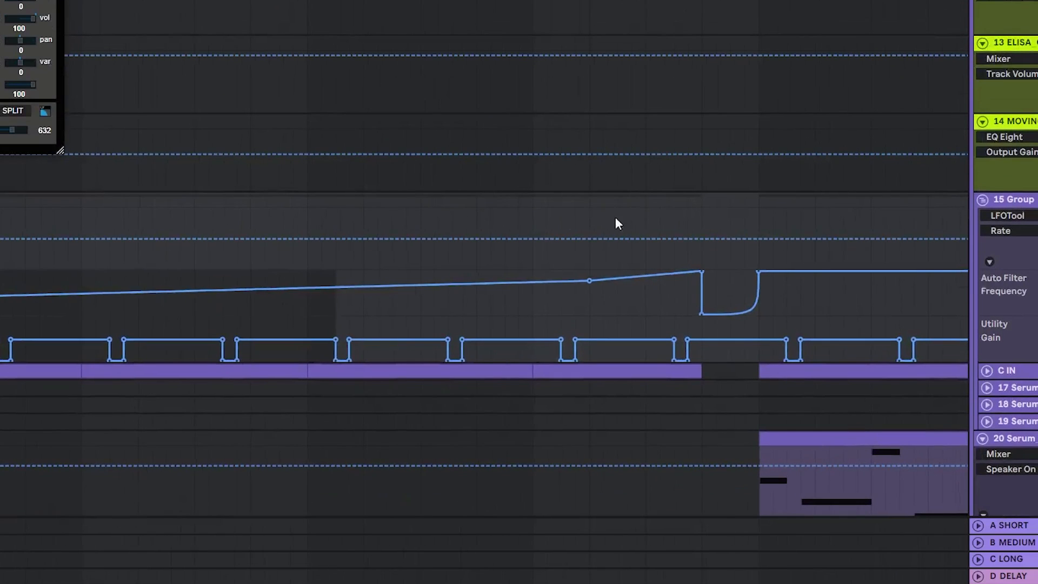
# - Automate LFOTool's Rate on the 15 Group to fall in a curve from bar 13 to bar 16
pyautogui.click(540, 238)
pyautogui.moveTo(701, 239); pyautogui.dragTo(701, 257)
pyautogui.click(540, 223)
pyautogui.press('space')
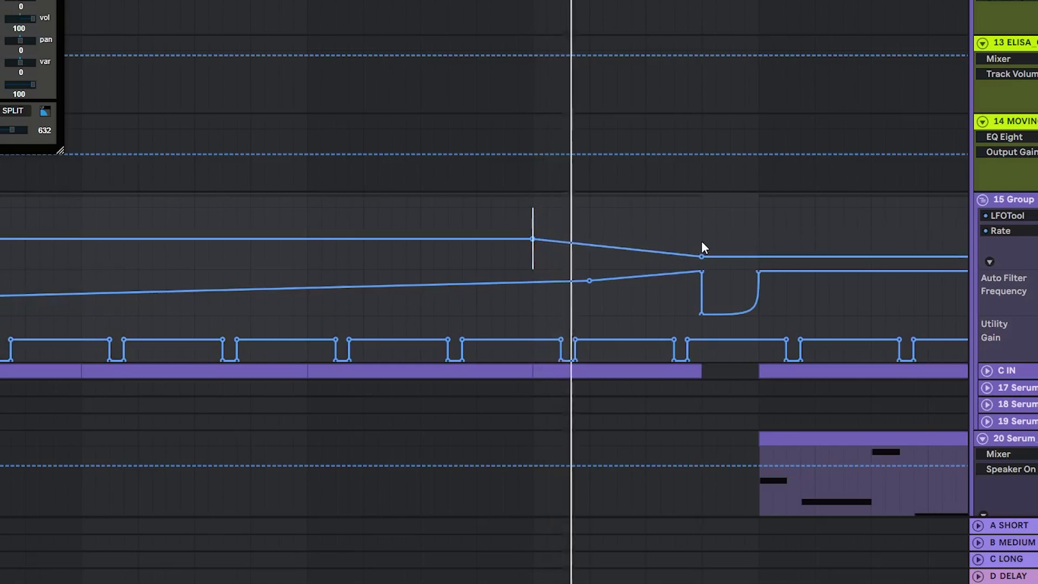
pyautogui.moveTo(702, 255)
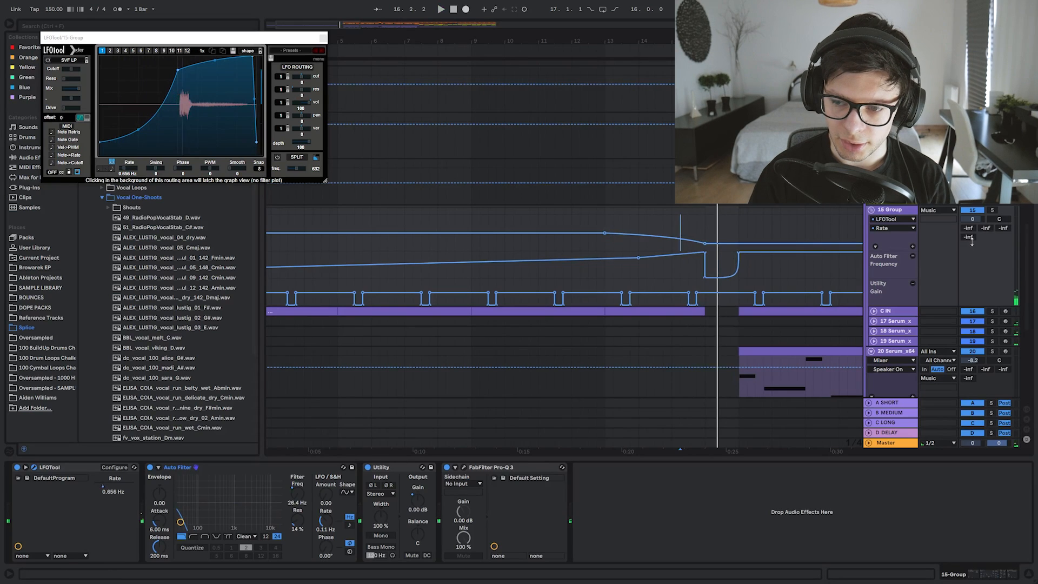
# - Keep the Rate automation in its own lane and automate LFOTool's volume amount to rise from bar 13 to bar 16
pyautogui.click(912, 247)
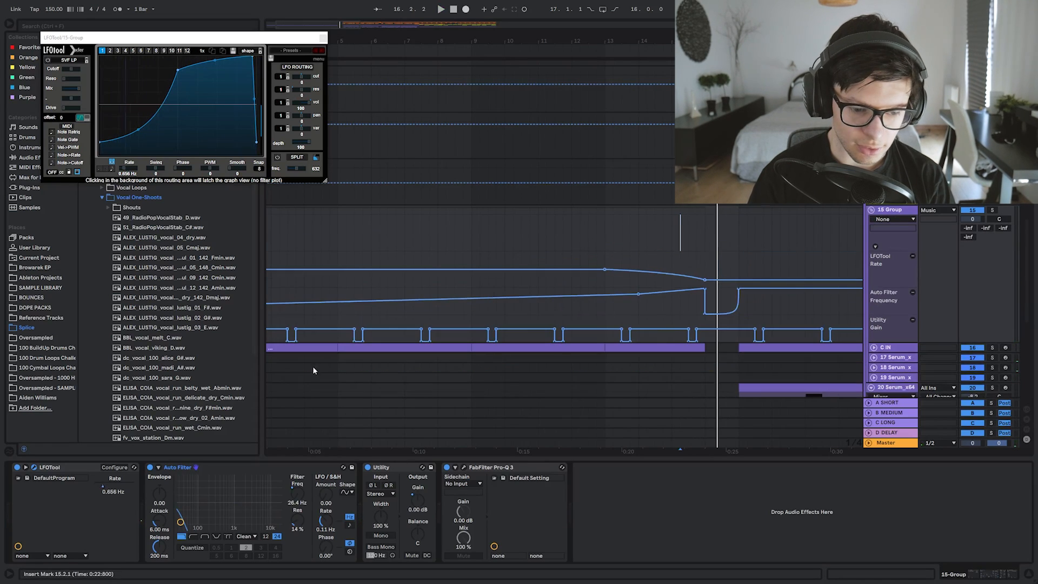
pyautogui.doubleClick(306, 102)
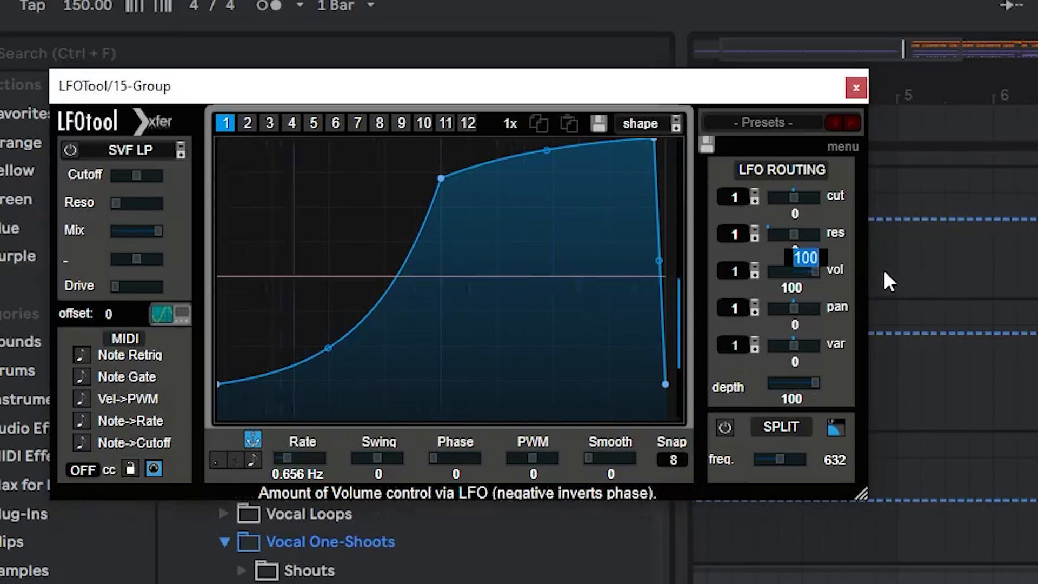
pyautogui.click(884, 272)
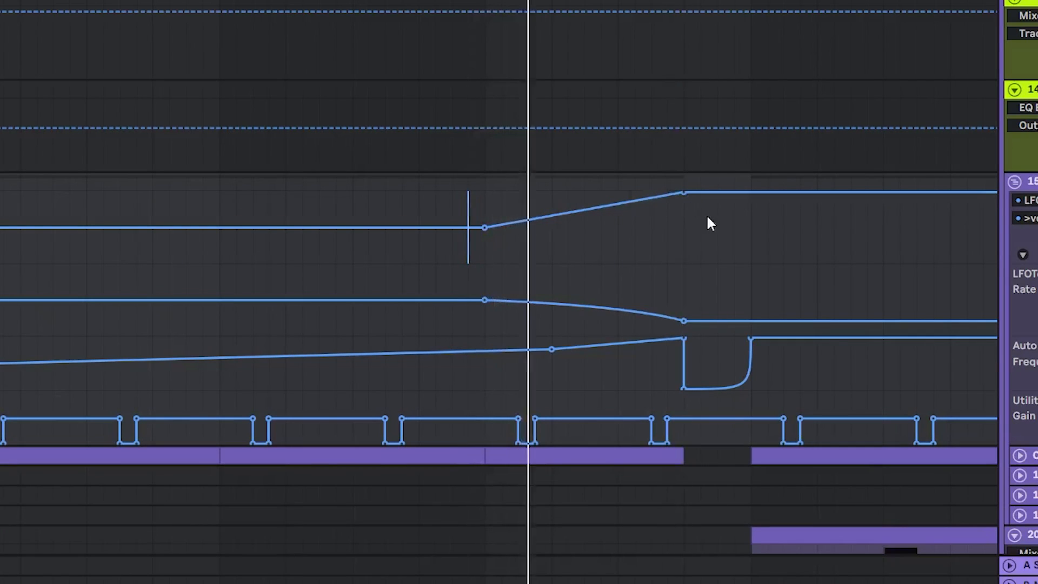
# - Automate LFOTool's Device On in a separate lane to switch on at bar 13, with another breakpoint at bar 17
pyautogui.click(1037, 255)
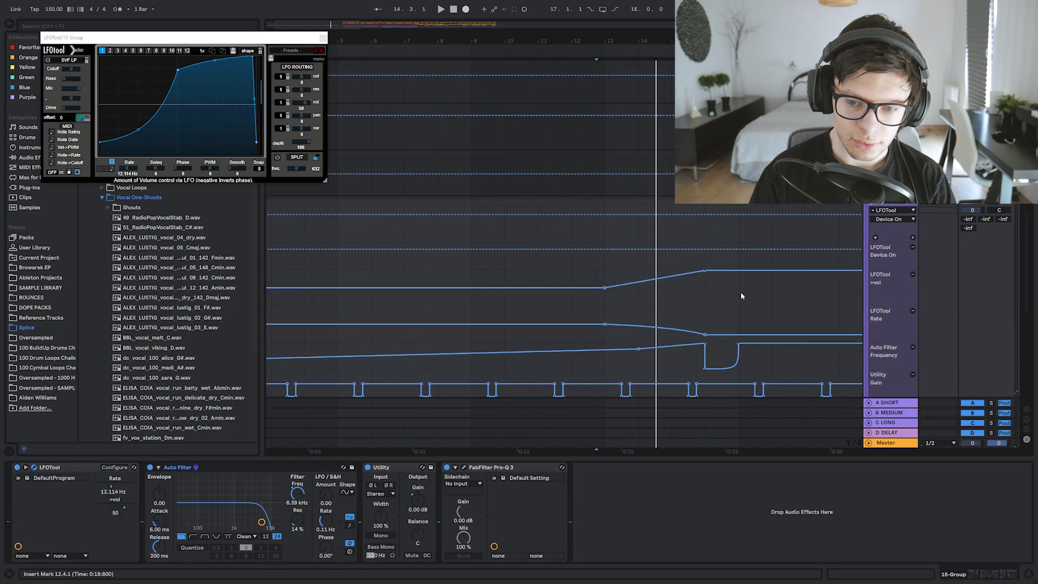
pyautogui.click(614, 258)
pyautogui.click(604, 249)
pyautogui.moveTo(597, 249); pyautogui.dragTo(637, 269)
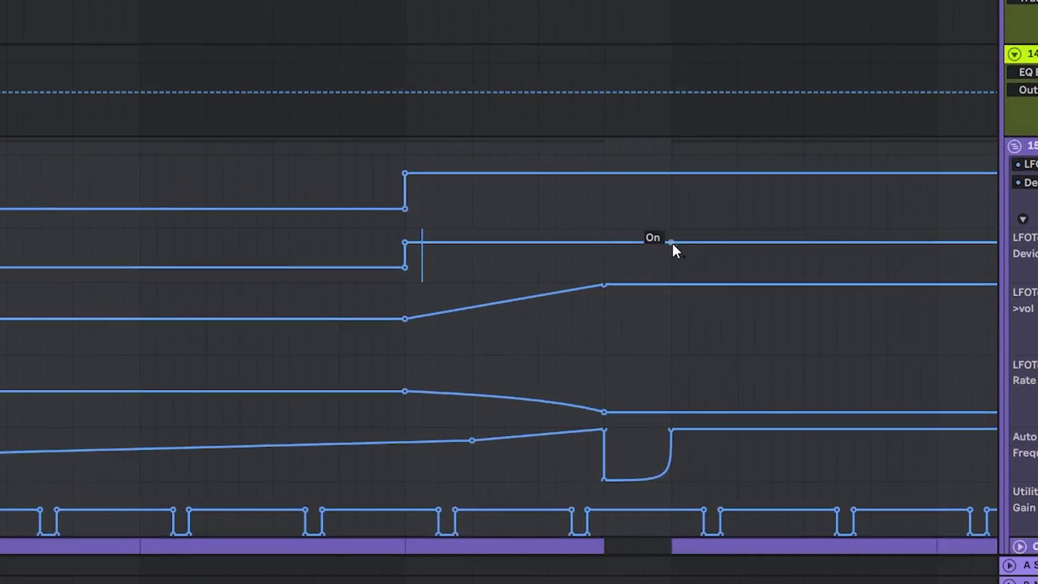
pyautogui.click(671, 241)
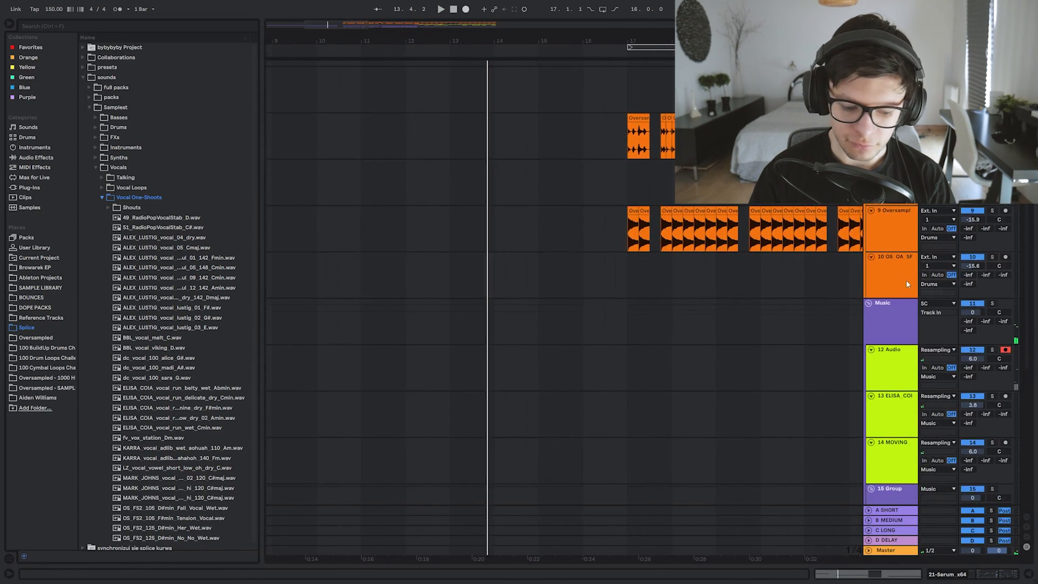
# - Add an audio track to the Drums group and place 100_buildup_drums_64_150 from the BuildUp Drums folder on bars 9–17
pyautogui.click(481, 259)
pyautogui.hotkey('ctrl', 't')
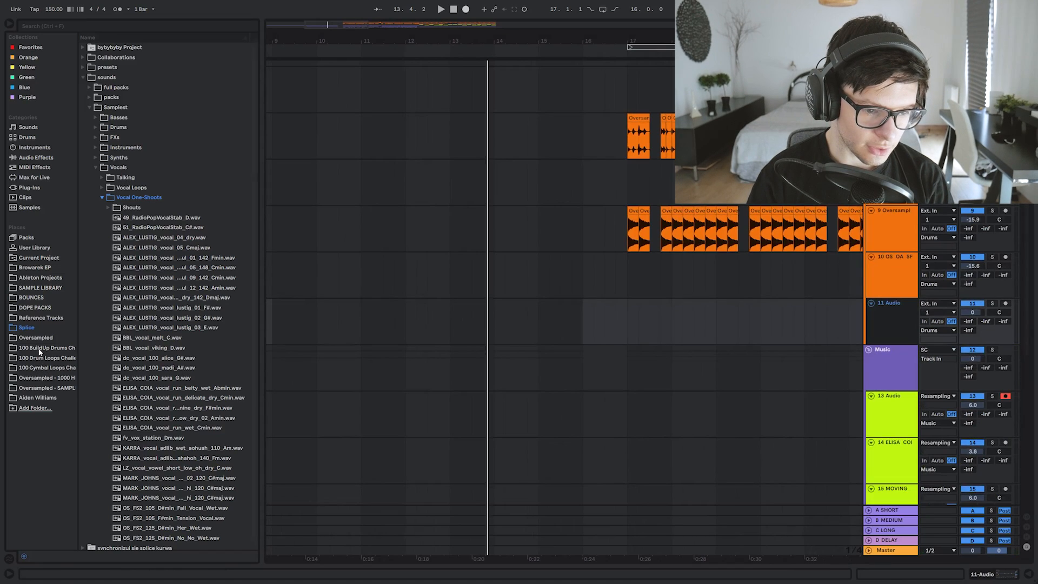
pyautogui.click(39, 349)
pyautogui.scroll(-15, 144, 324)
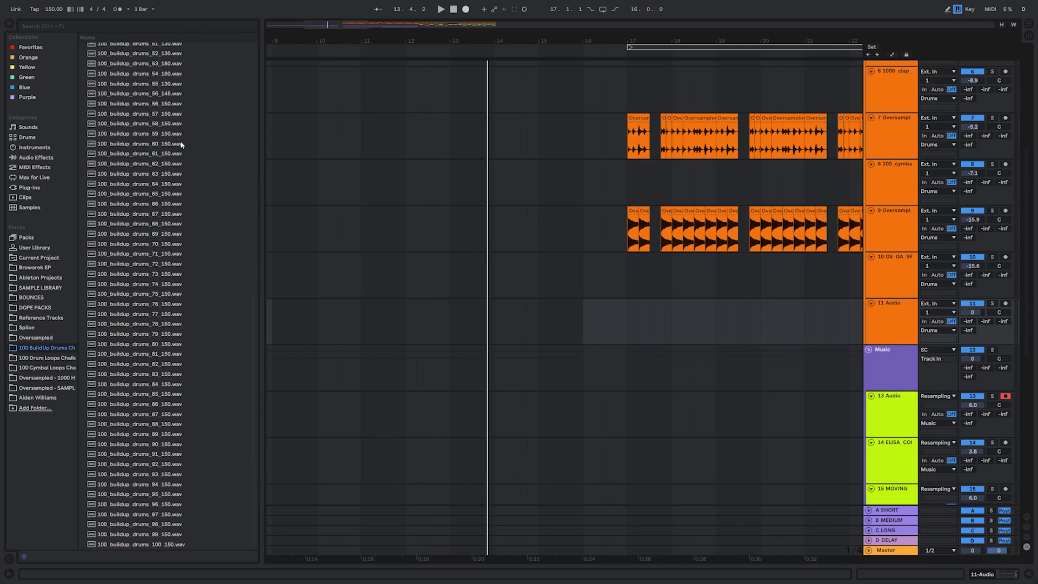
pyautogui.click(184, 304)
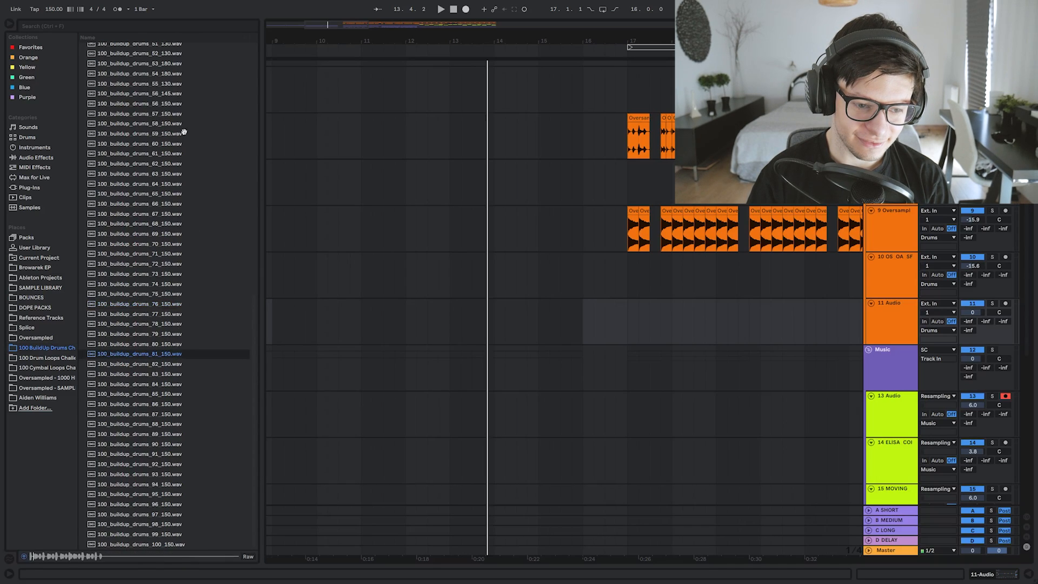
pyautogui.scroll(3, 199, 215)
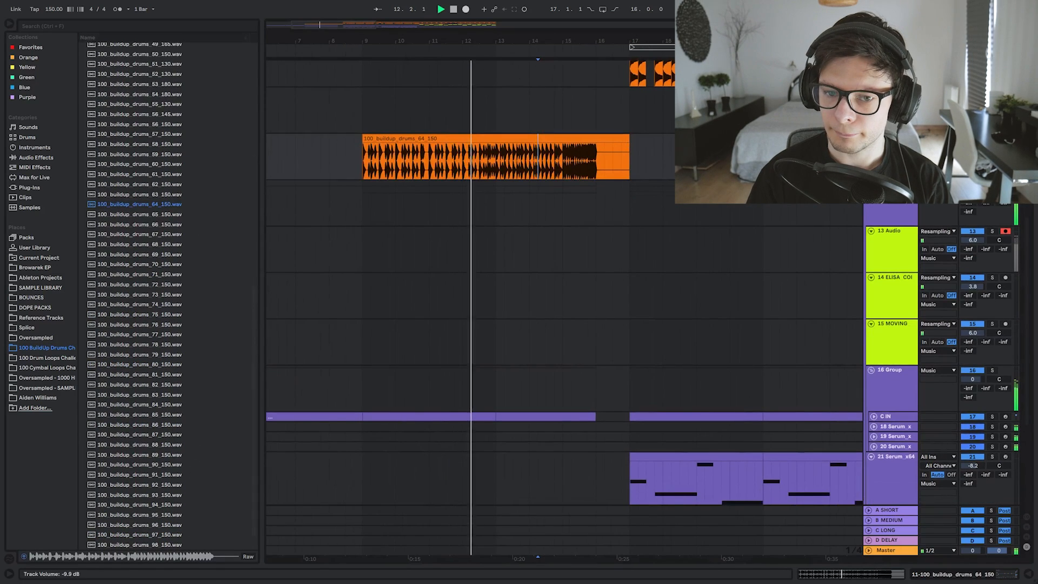
# - Delete the silent tail of the 100_buildup_drums_64_150 clip between bars 16 and 17
pyautogui.click(519, 139)
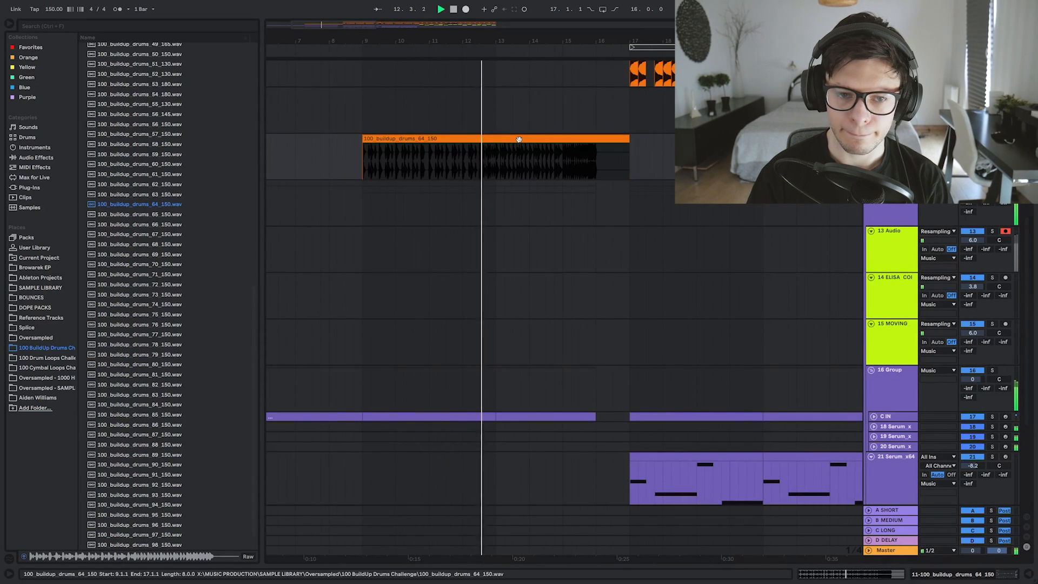
pyautogui.doubleClick(521, 144)
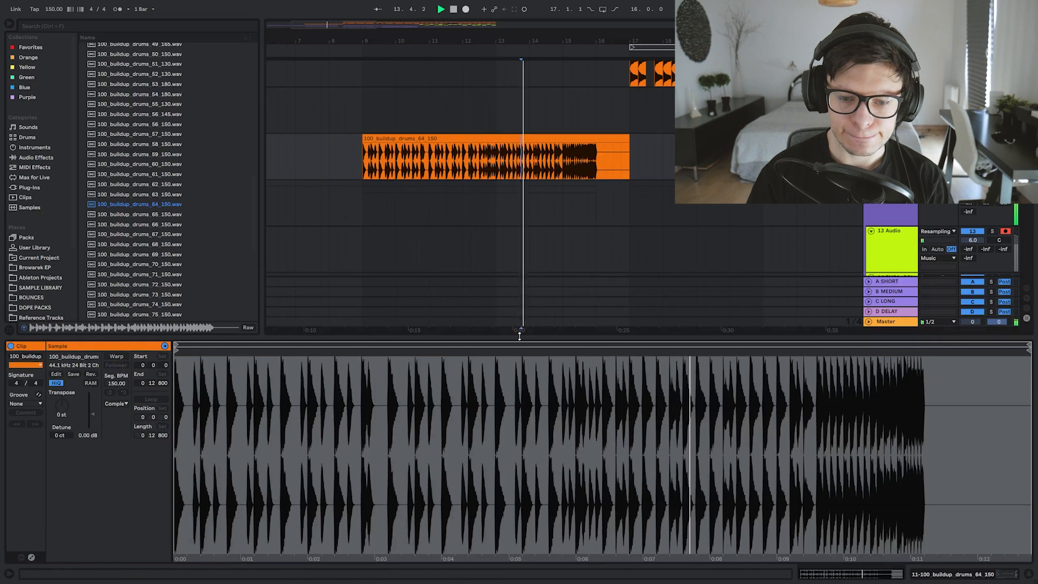
pyautogui.moveTo(520, 337); pyautogui.dragTo(520, 562)
pyautogui.keyDown('ctrl'); pyautogui.keyDown('alt'); pyautogui.moveTo(637, 181); pyautogui.dragTo(505, 211); pyautogui.keyUp('alt'); pyautogui.keyUp('ctrl')
pyautogui.keyDown('ctrl'); pyautogui.scroll(3, 546, 174); pyautogui.keyUp('ctrl')
pyautogui.moveTo(525, 167); pyautogui.dragTo(642, 184)
pyautogui.press('Delete')
# - Unfold the C IN track inside the 16 Group
pyautogui.keyDown('ctrl'); pyautogui.keyDown('alt'); pyautogui.moveTo(579, 273); pyautogui.dragTo(566, 73); pyautogui.keyUp('alt'); pyautogui.keyUp('ctrl')
pyautogui.keyDown('ctrl'); pyautogui.keyDown('alt'); pyautogui.moveTo(574, 359); pyautogui.dragTo(498, 204); pyautogui.keyUp('alt'); pyautogui.keyUp('ctrl')
pyautogui.keyDown('ctrl'); pyautogui.scroll(-3, 499, 203); pyautogui.keyUp('ctrl')
pyautogui.keyDown('ctrl'); pyautogui.keyDown('alt'); pyautogui.moveTo(634, 289); pyautogui.dragTo(613, 267); pyautogui.keyUp('alt'); pyautogui.keyUp('ctrl')
pyautogui.keyDown('ctrl'); pyautogui.scroll(-2, 613, 266); pyautogui.keyUp('ctrl')
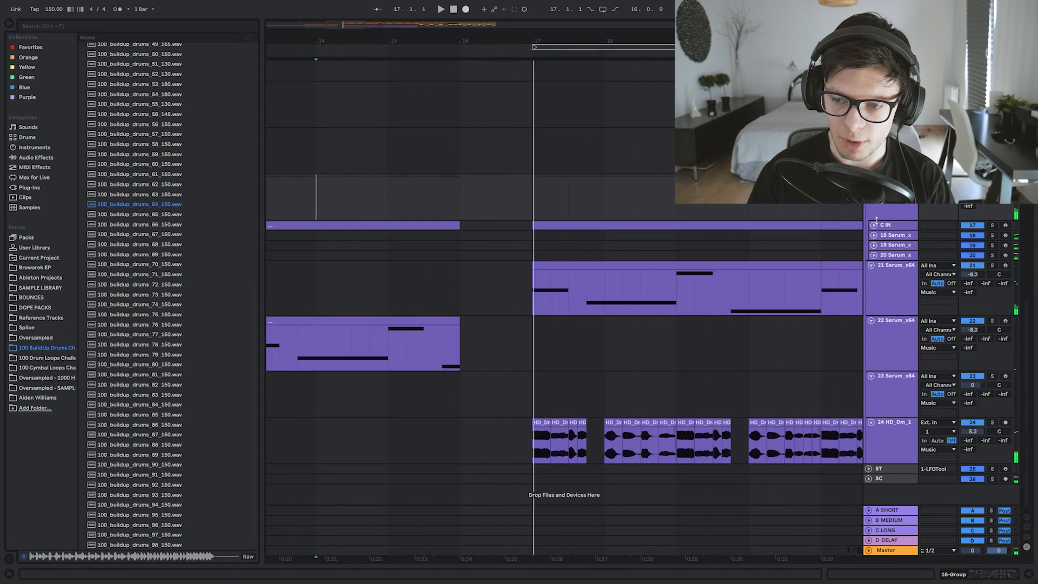
pyautogui.click(874, 225)
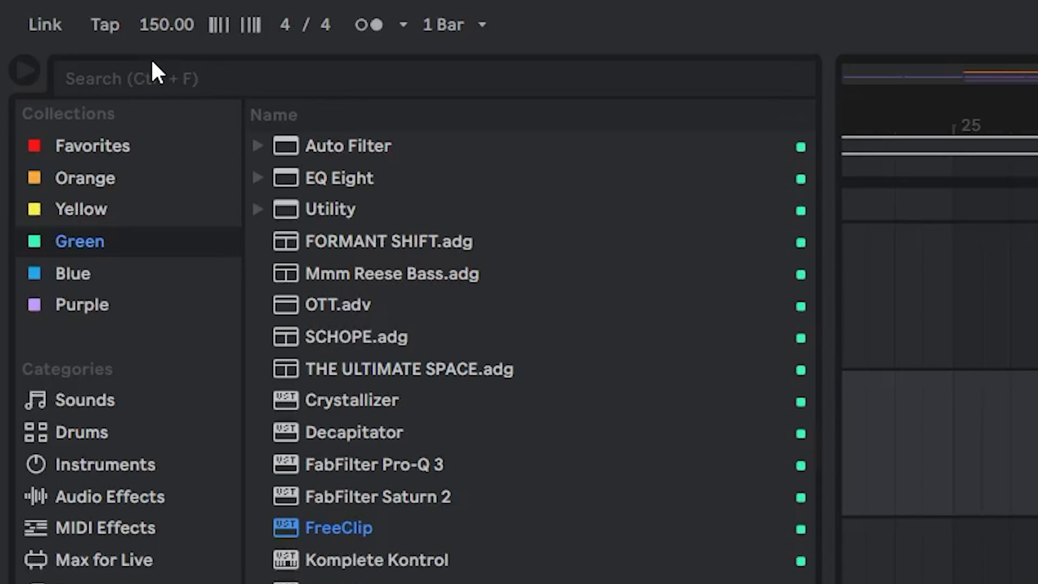
# - Search the browser for "hass" and add the HASS EFFECT rack after EQ Eight on vocal track 14
pyautogui.click(50, 28)
pyautogui.write('ah')
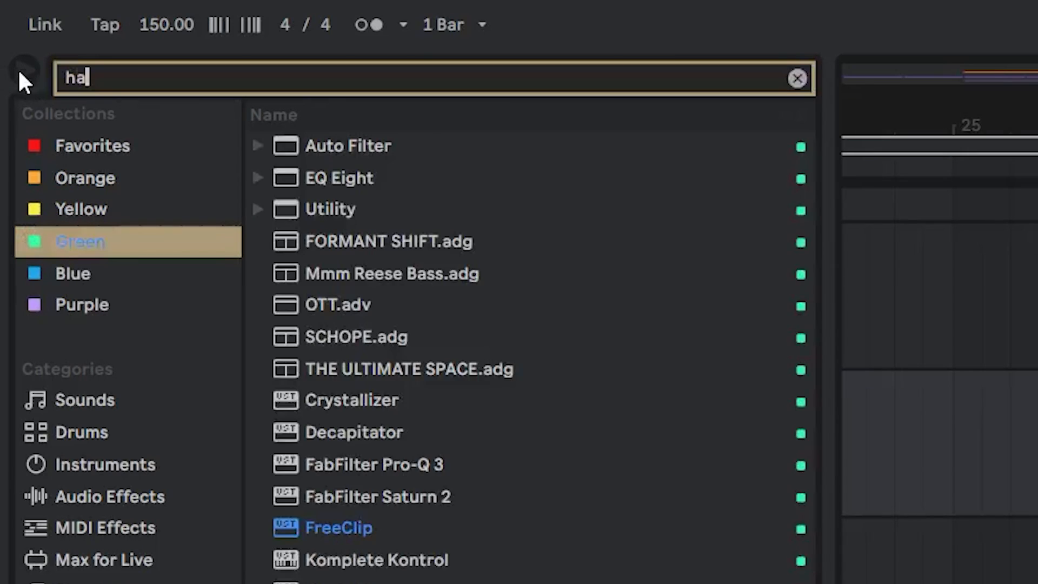
pyautogui.write('ss')
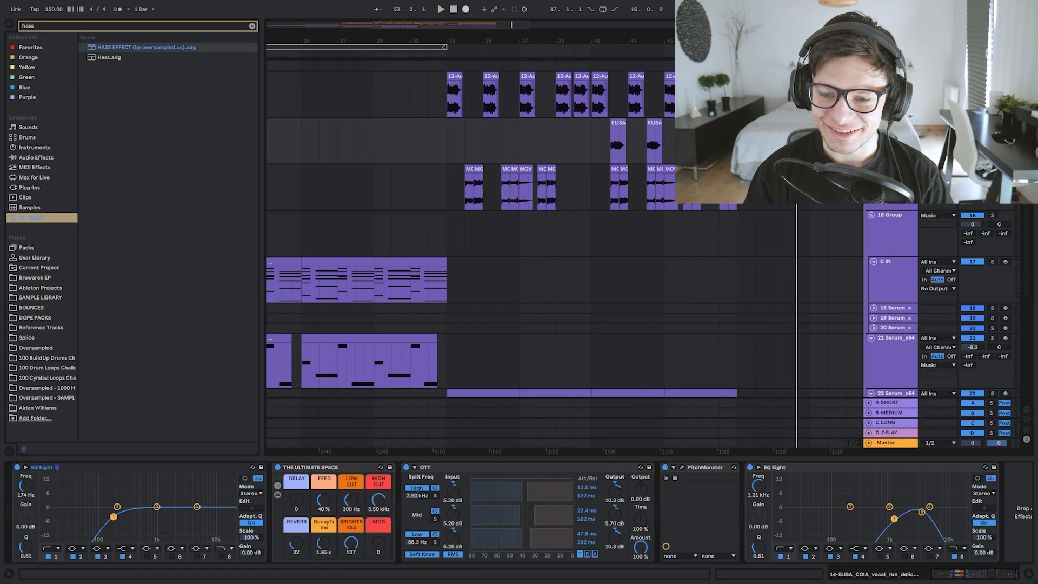
pyautogui.moveTo(611, 122); pyautogui.dragTo(615, 122)
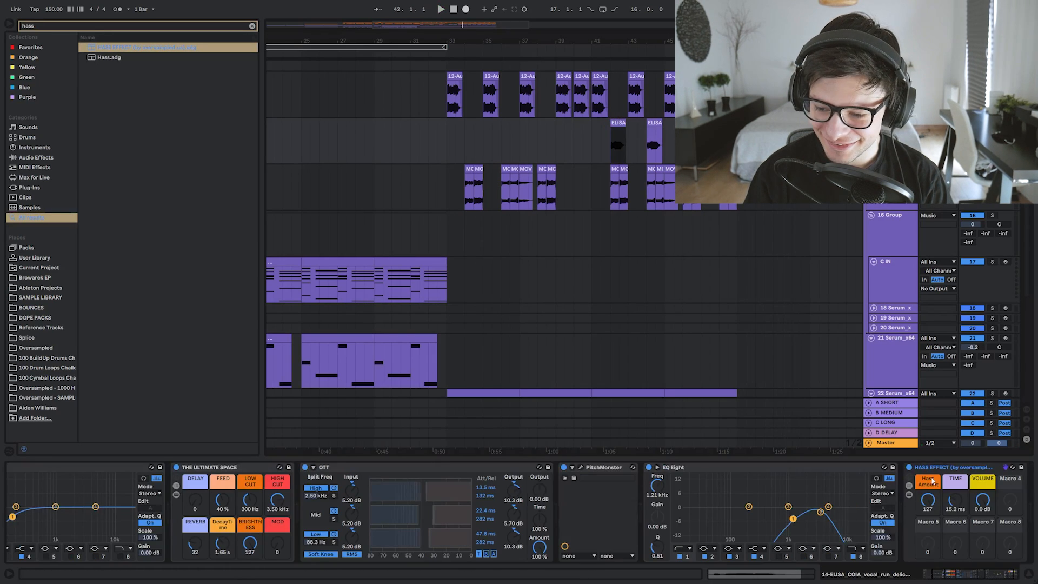
# - Play back the drop's vocal chops from bar 42 and the arrangement from bar 9
pyautogui.press('space')
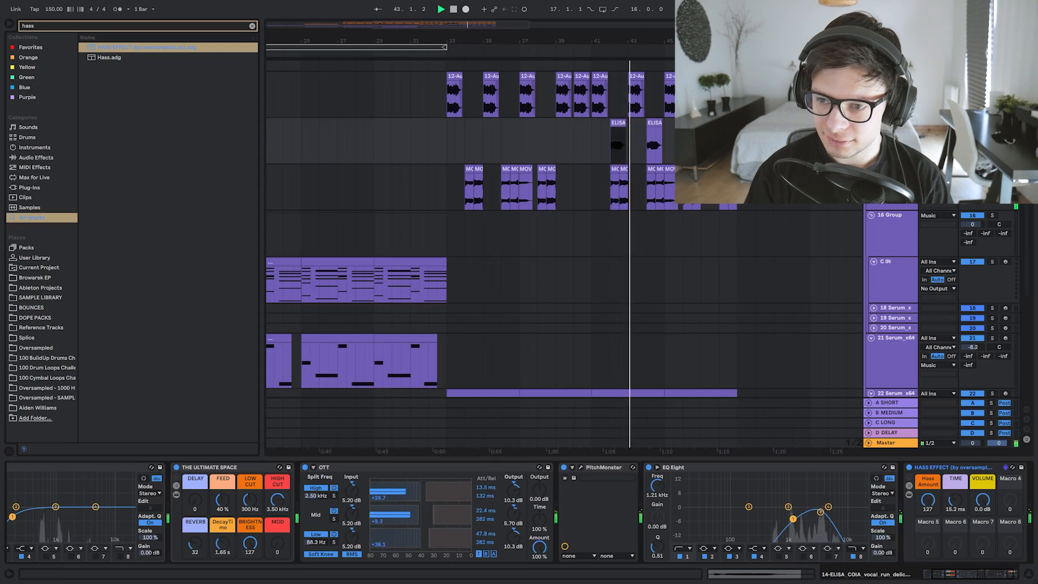
pyautogui.scroll(3, 647, 171)
pyautogui.moveTo(645, 185); pyautogui.dragTo(635, 236)
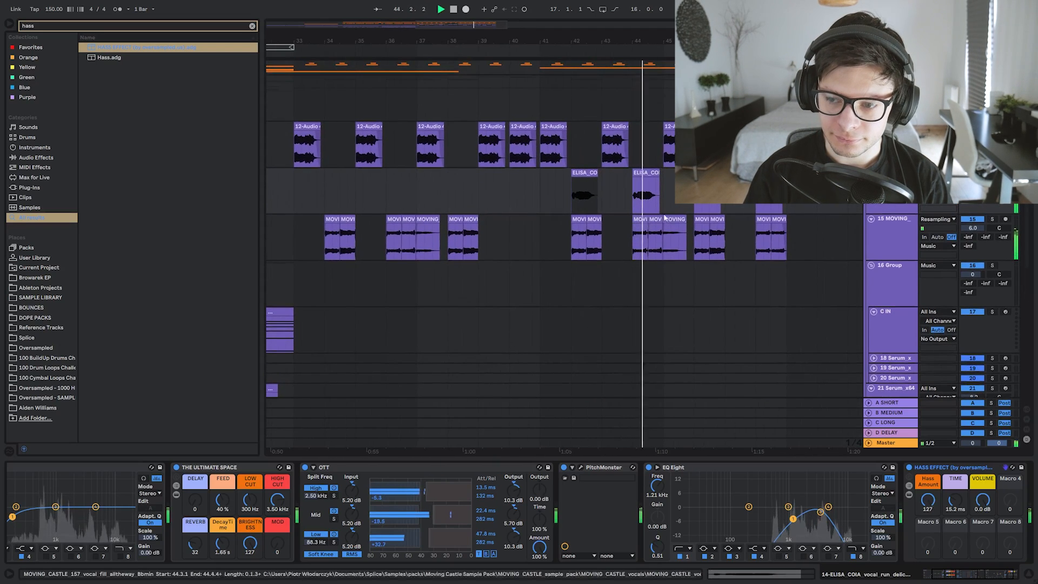
pyautogui.scroll(-3, 637, 181)
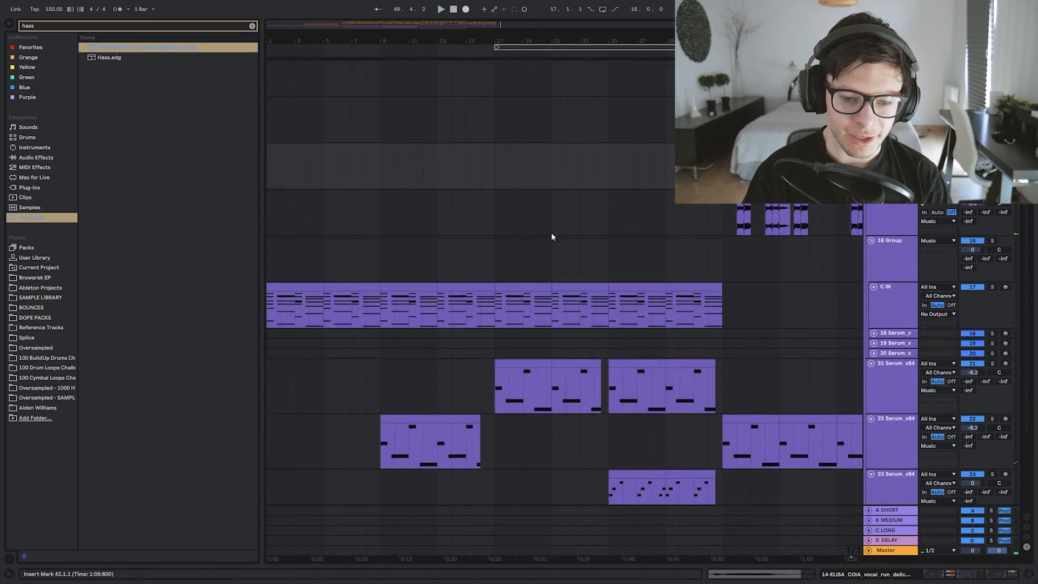
pyautogui.scroll(-3, 550, 232)
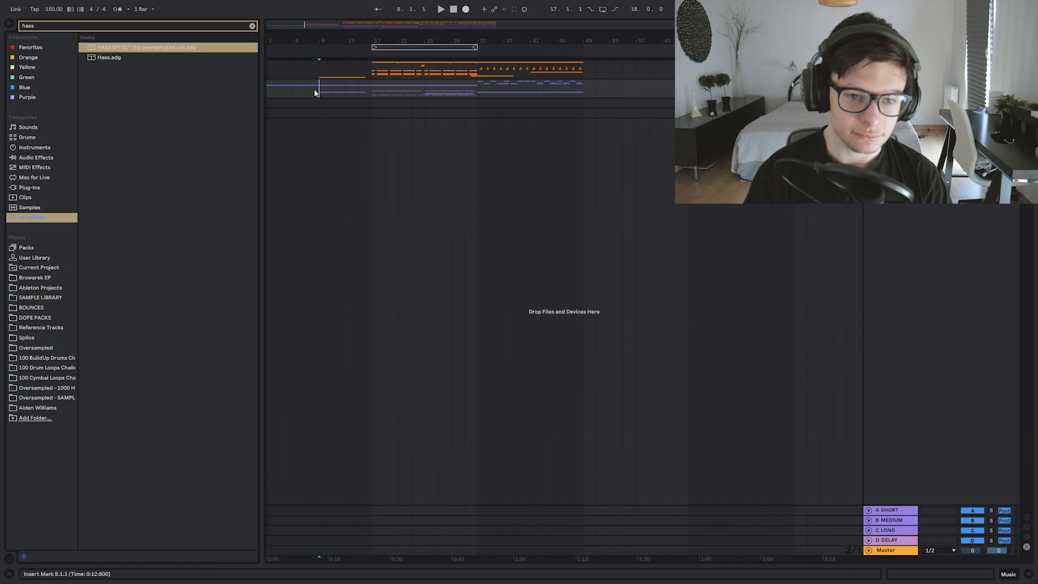
pyautogui.press('space')
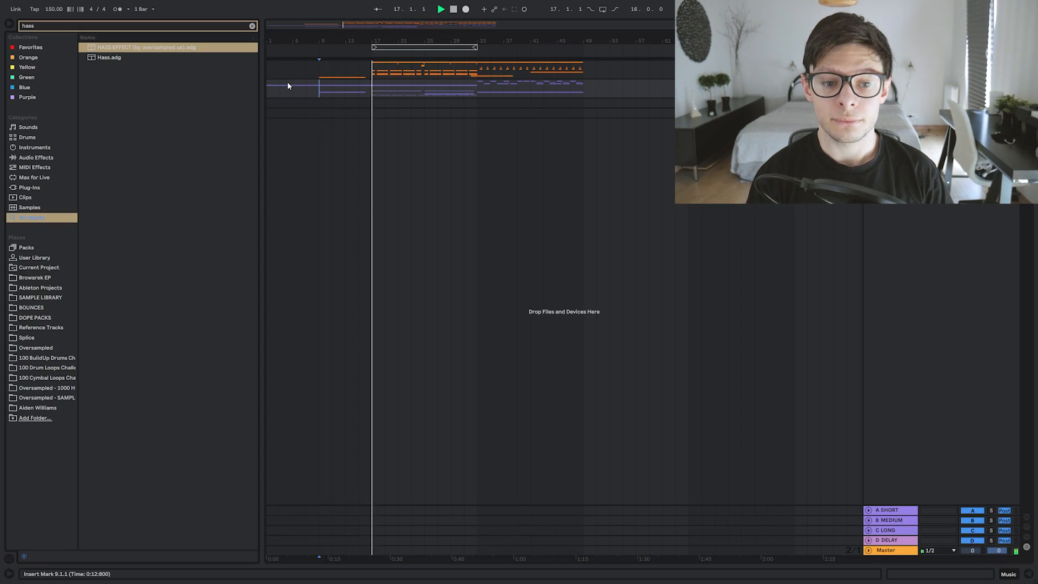
# - Clear the browser search, leave the Music group unfolded, and save the Live set
pyautogui.click(252, 26)
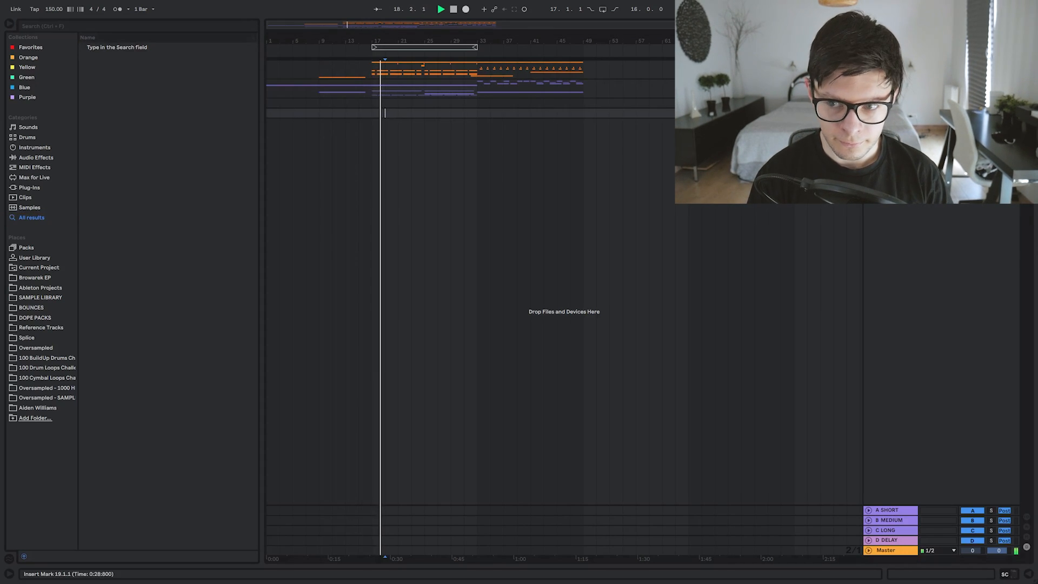
pyautogui.click(869, 84)
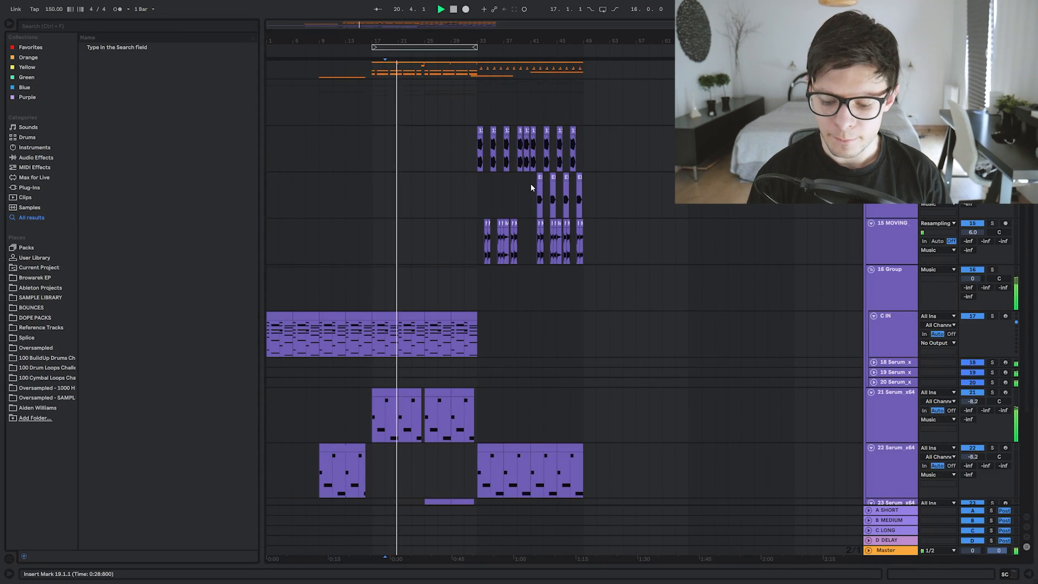
pyautogui.scroll(-1, 522, 203)
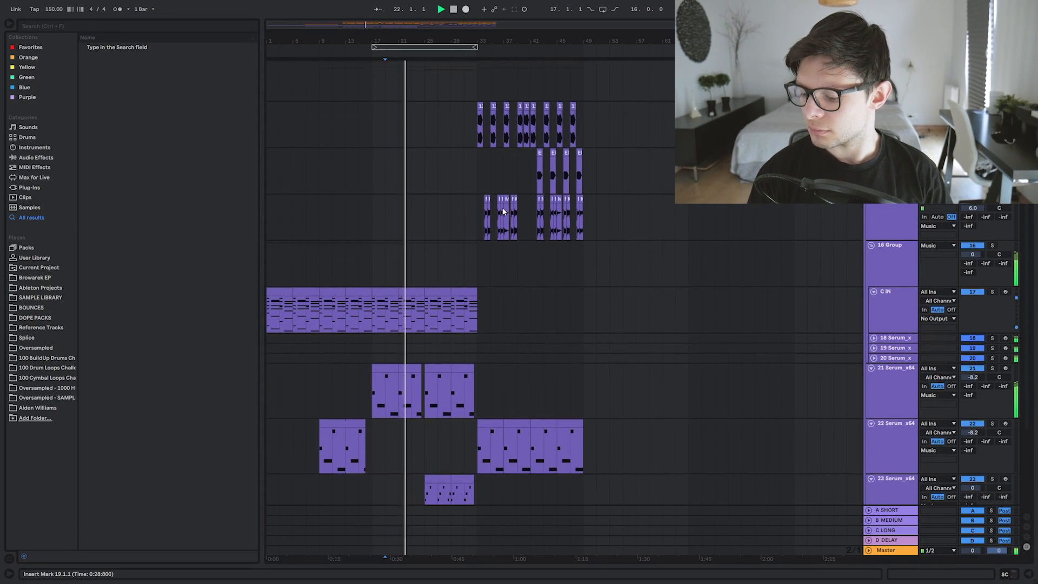
pyautogui.scroll(-2, 503, 211)
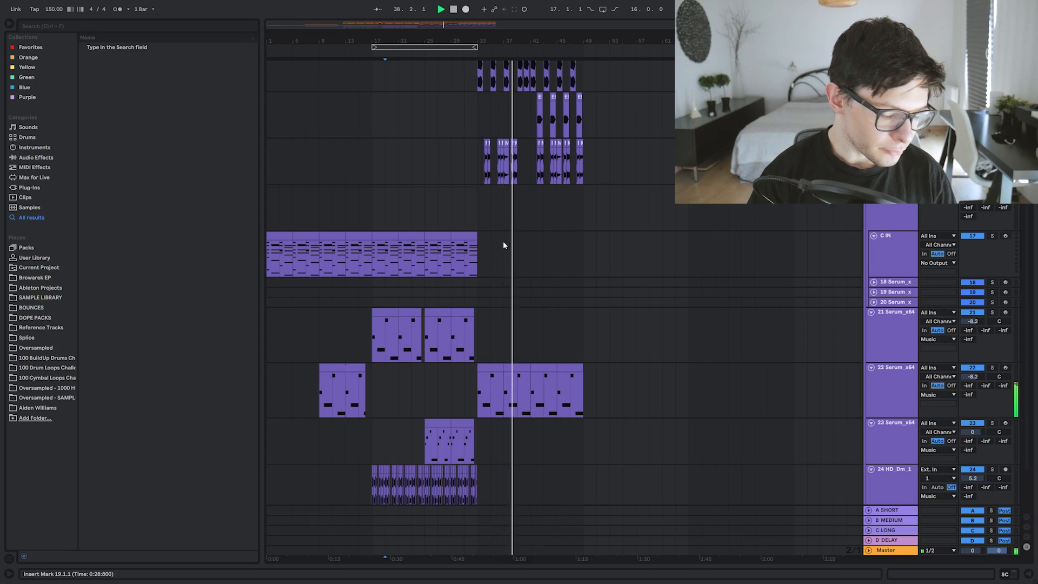
pyautogui.click(497, 227)
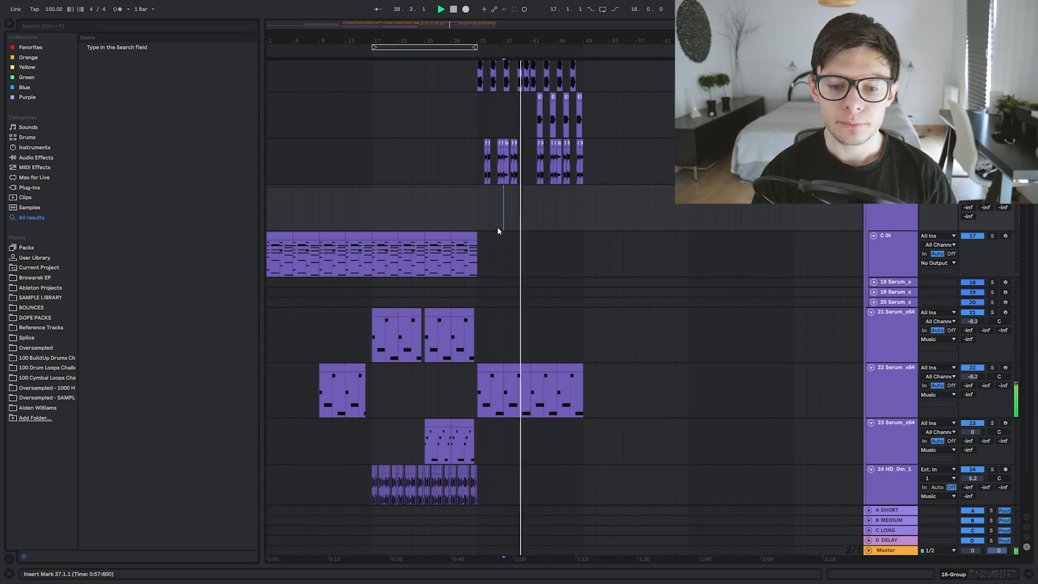
pyautogui.hotkey('ctrl', 's')
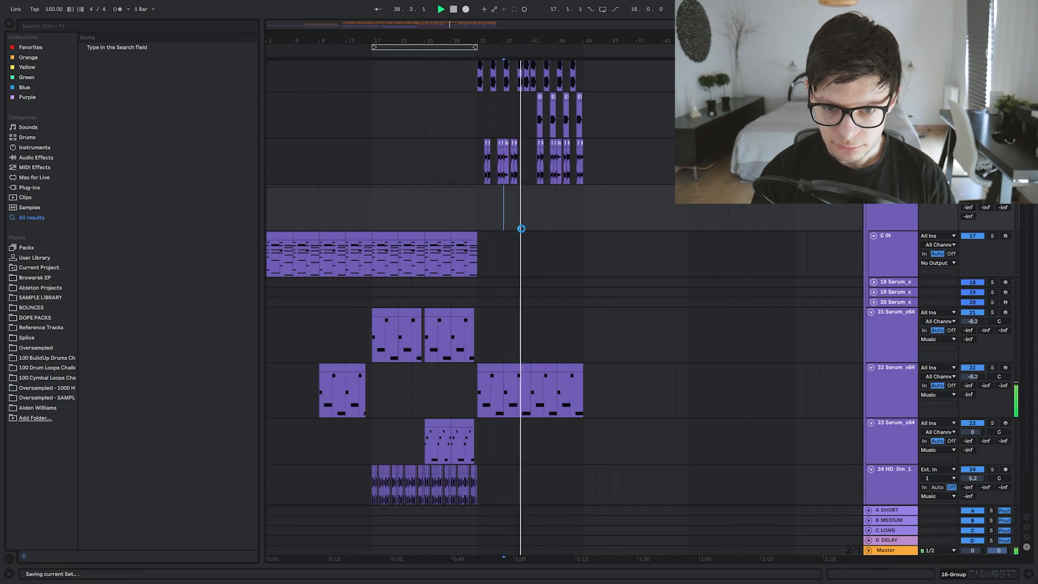
# - Examine the vocal chops and synth clips in the intro and drop while the arrangement plays
pyautogui.scroll(5, 535, 232)
pyautogui.moveTo(570, 241); pyautogui.dragTo(623, 320)
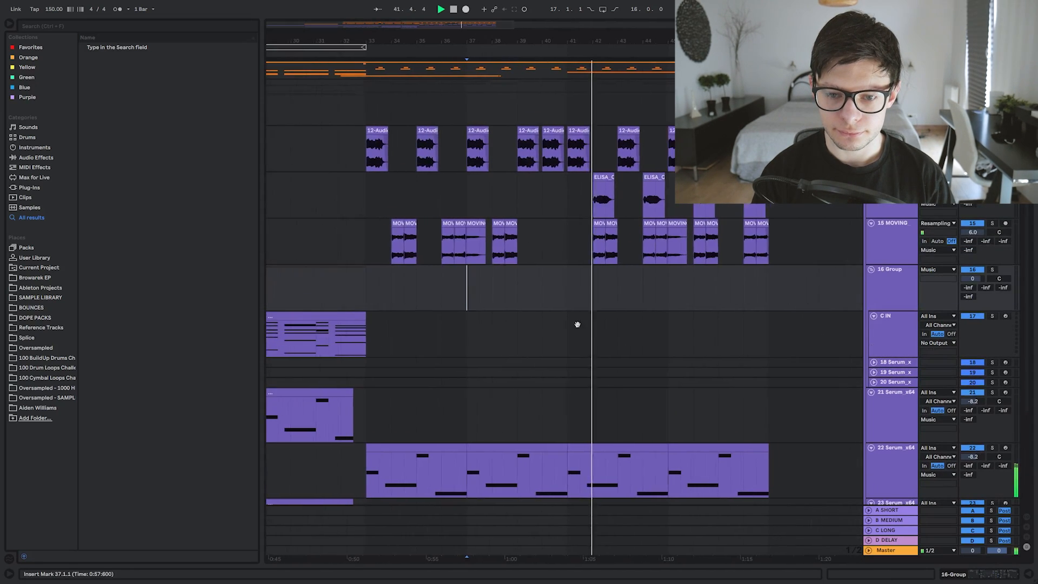
pyautogui.scroll(-5, 576, 297)
pyautogui.moveTo(650, 495); pyautogui.dragTo(475, 248)
pyautogui.scroll(4, 426, 205)
pyautogui.scroll(-5, 472, 239)
pyautogui.scroll(1, 365, 224)
pyautogui.scroll(4, 351, 201)
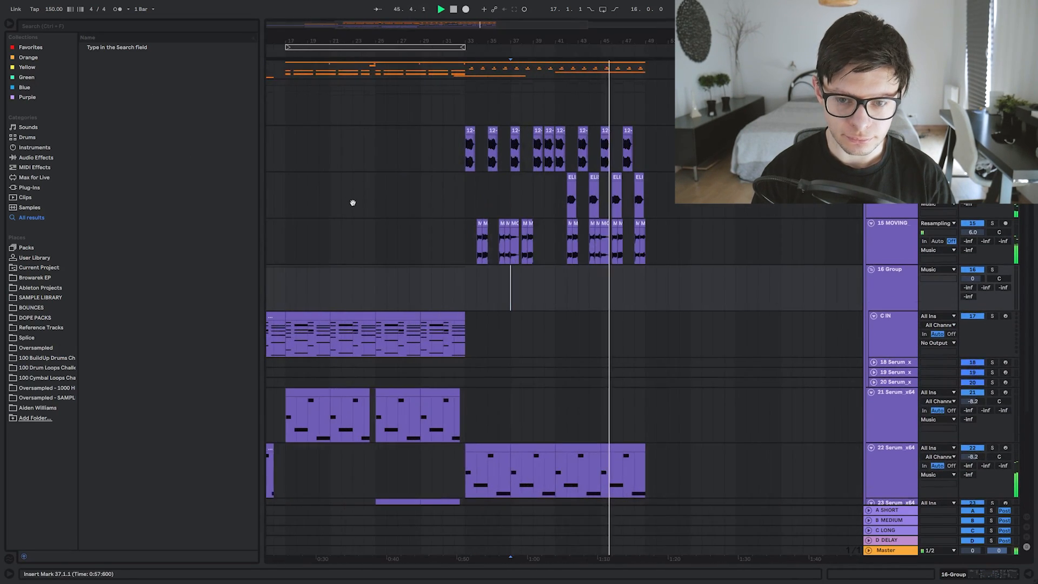
pyautogui.moveTo(351, 202); pyautogui.dragTo(469, 274)
pyautogui.scroll(-2, 523, 254)
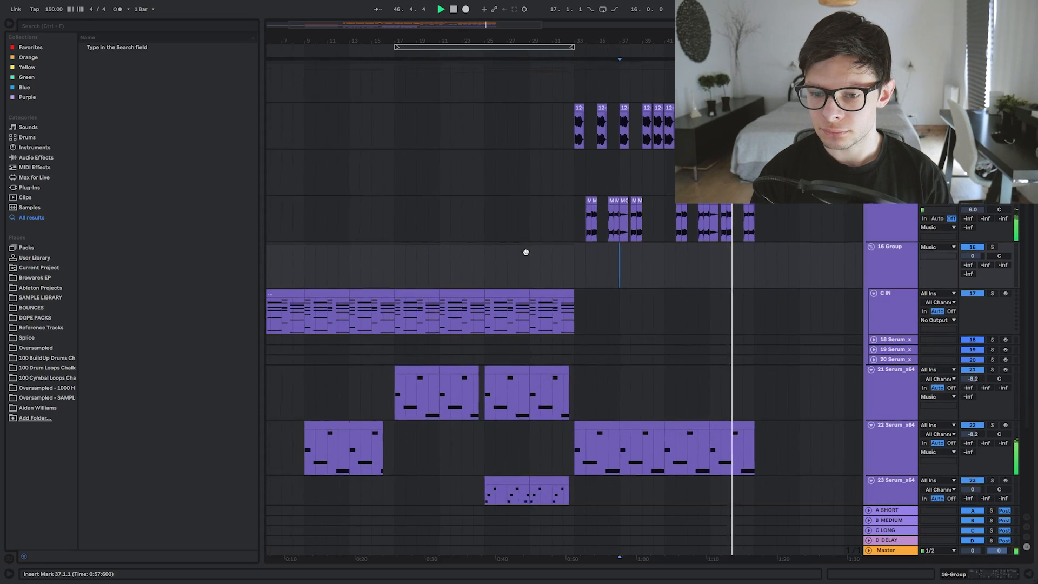
pyautogui.scroll(-4, 562, 245)
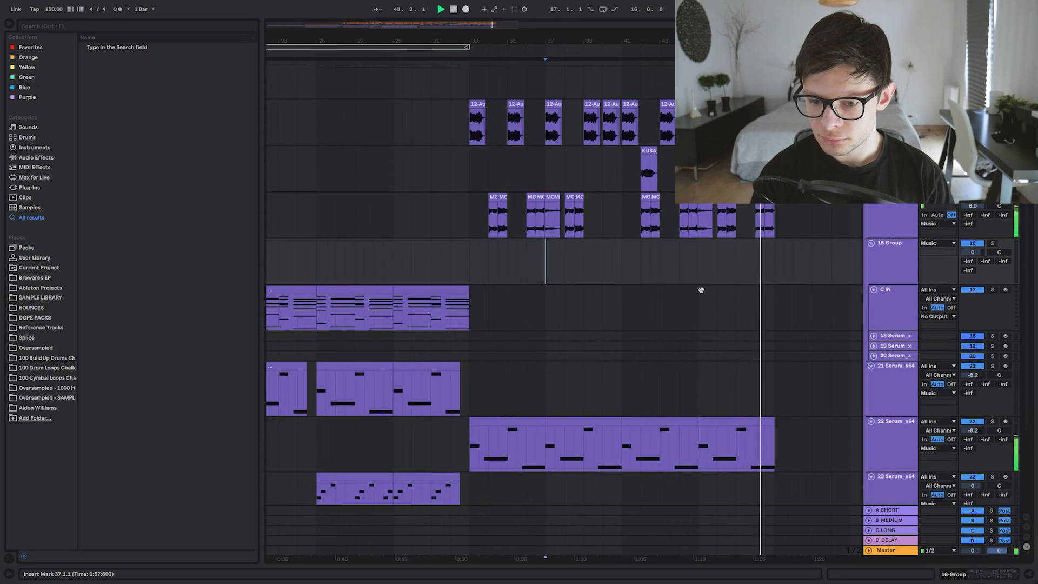
pyautogui.scroll(-5, 600, 232)
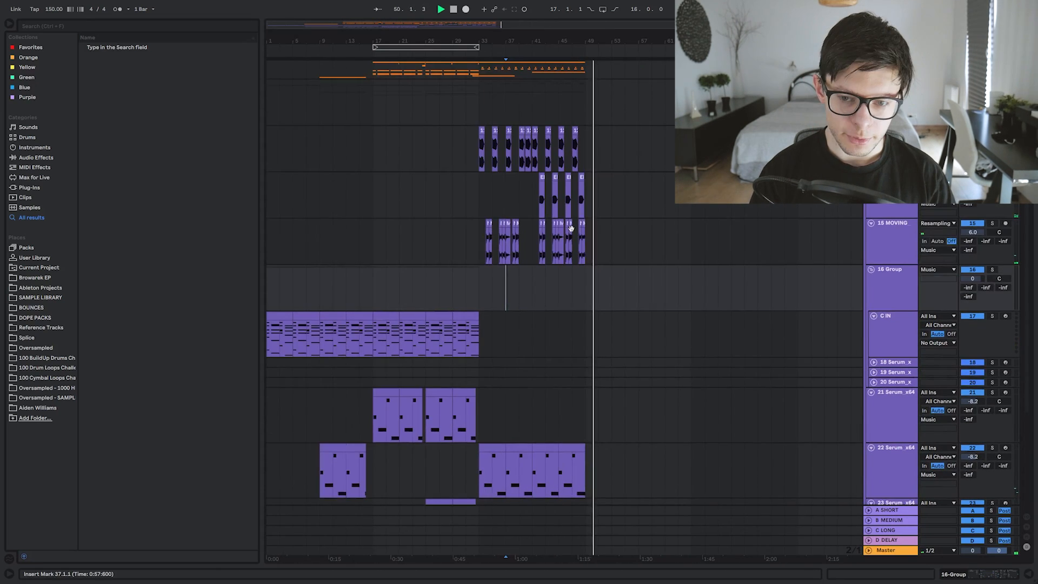